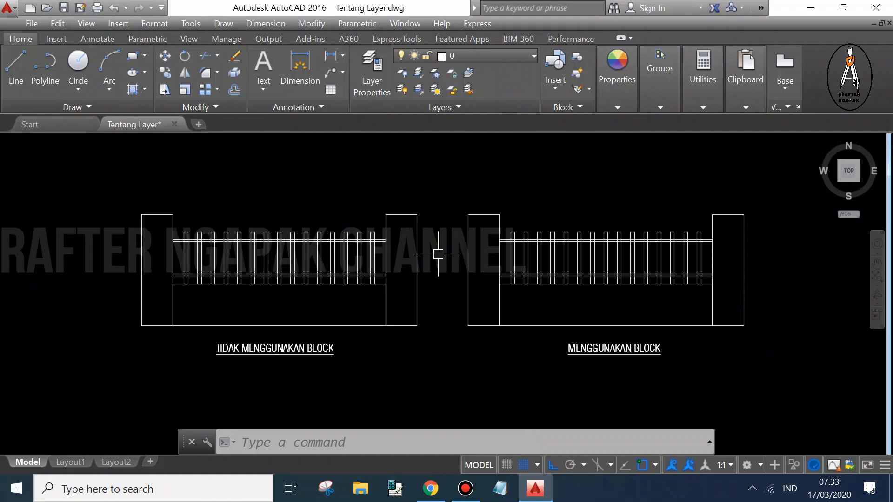
click(445, 497)
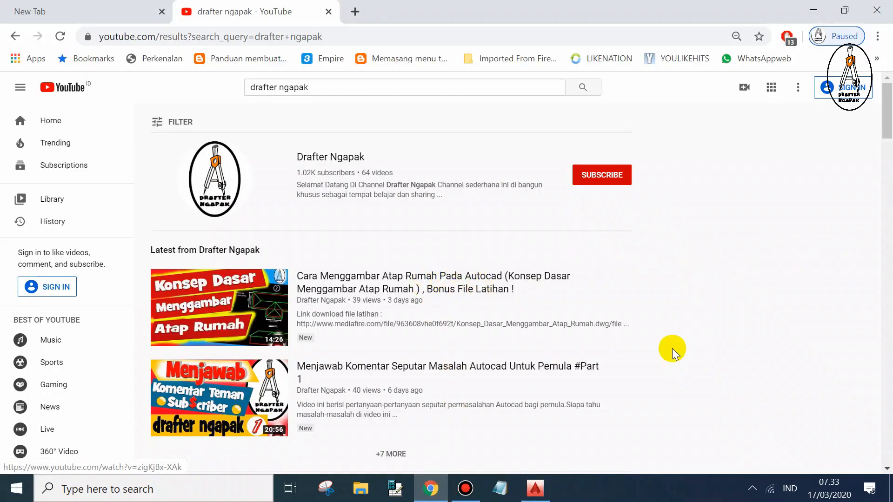
click(535, 489)
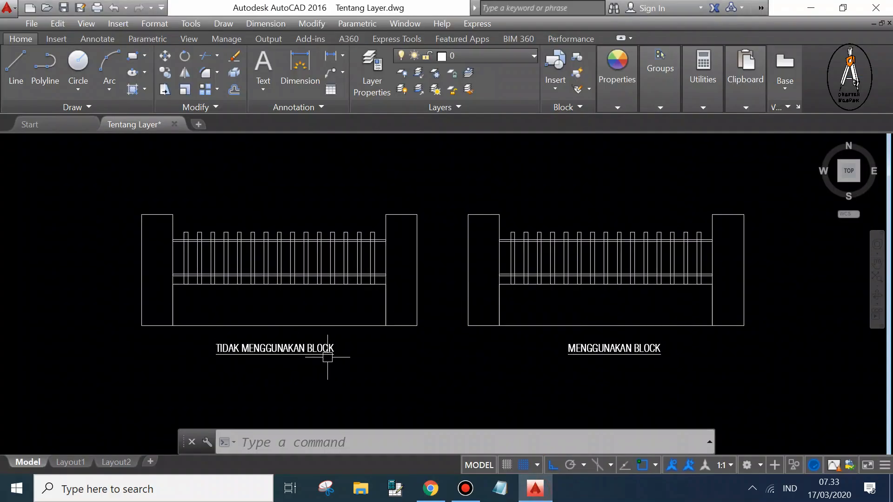
mouse_move(488, 330)
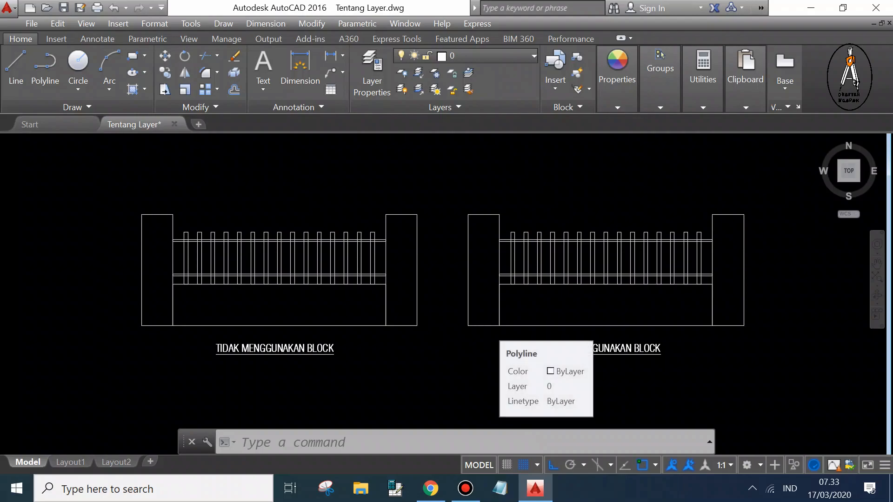
scroll(484, 324, up, 3)
scroll(468, 319, down, 3)
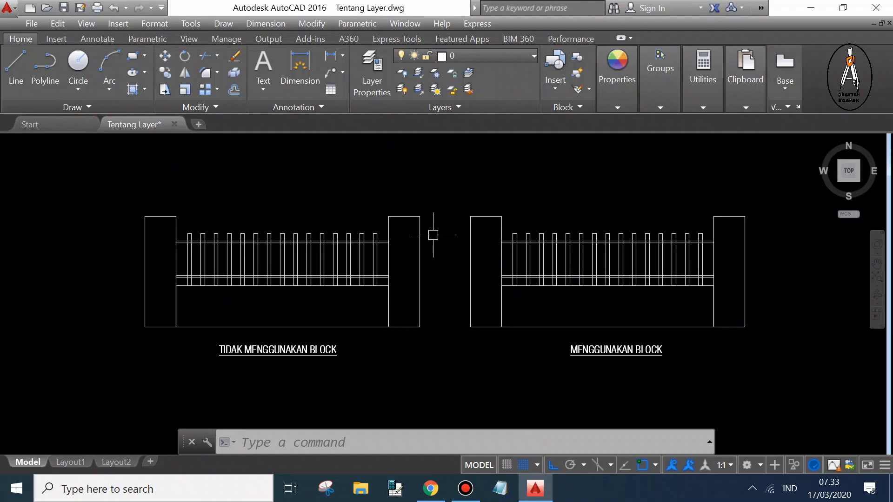
Step: Switch to Chrome, look through the playlists of the Drafter Ngapak YouTube channel, and return to AutoCAD
click(431, 488)
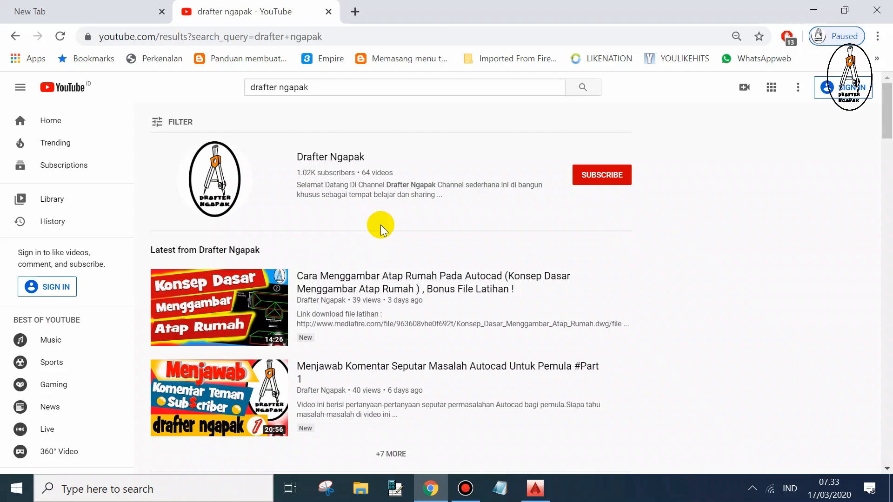
click(278, 204)
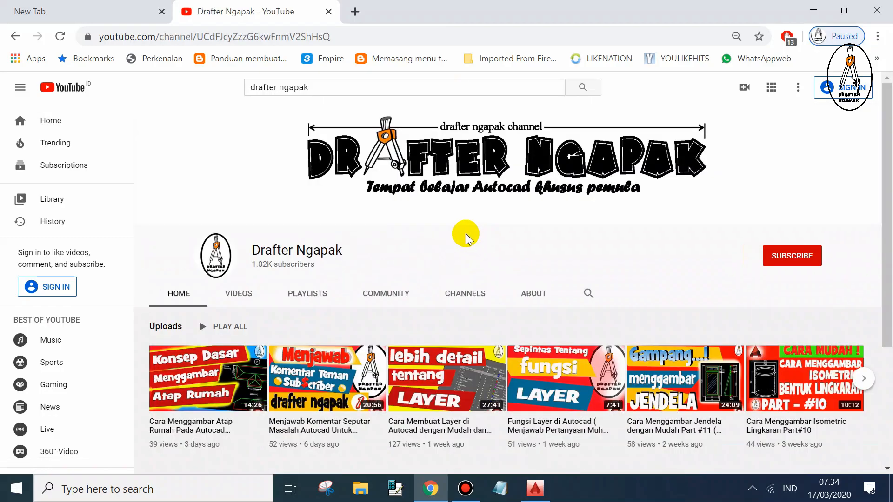
scroll(316, 279, down, 1)
click(314, 222)
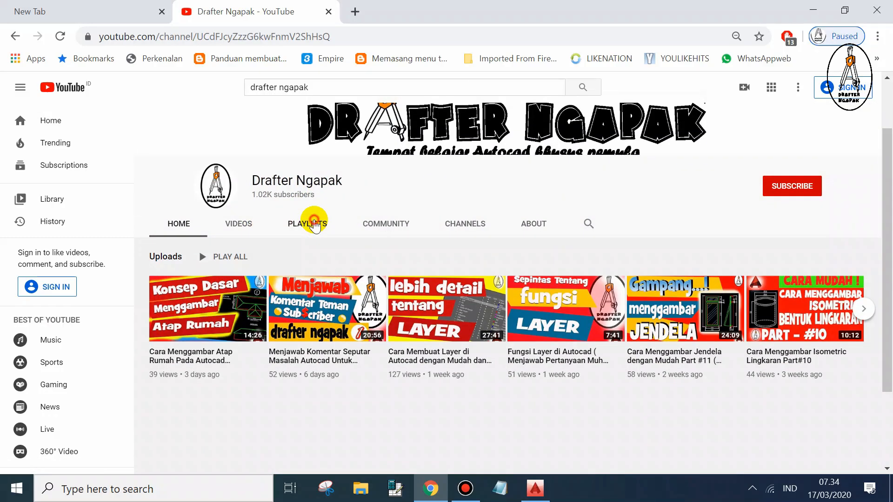
scroll(498, 265, down, 1)
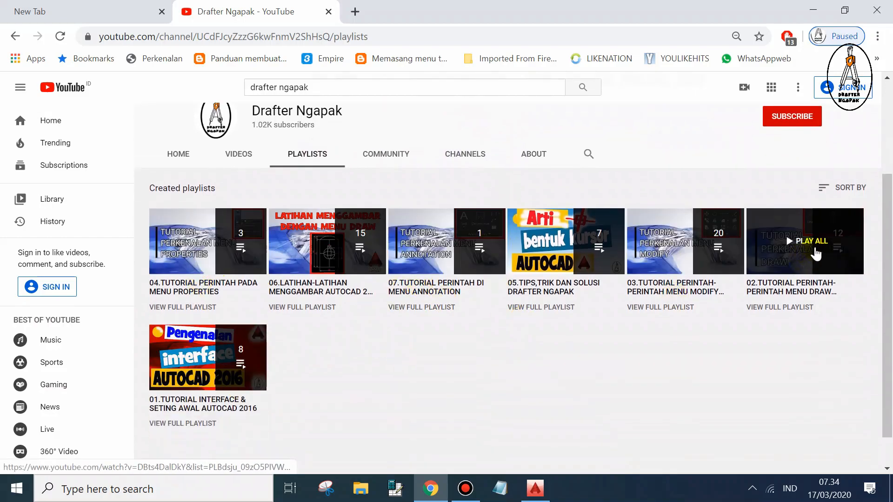
click(307, 311)
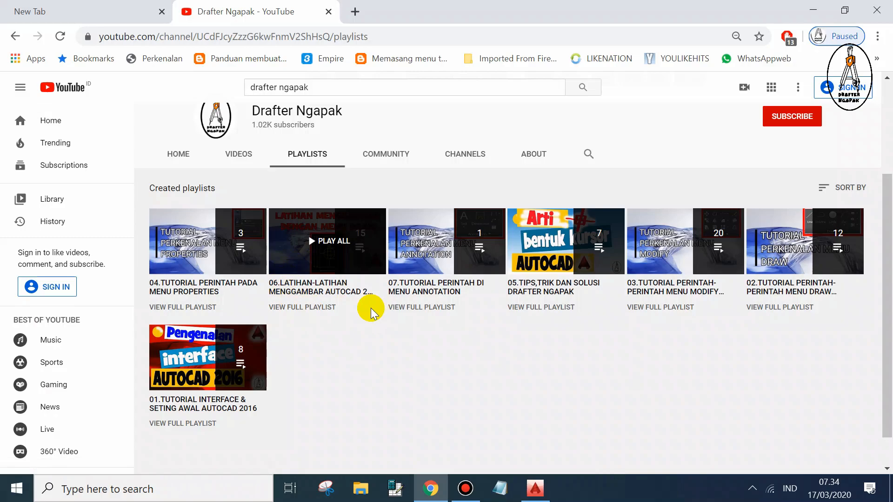
click(813, 11)
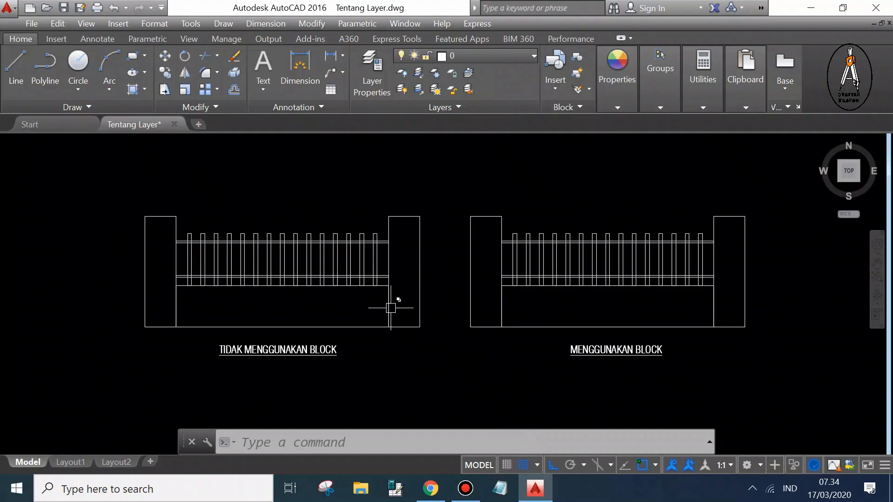
Step: Draw a large circle with a radius of about 510 in the empty area below the TIDAK MENGGUNAKAN BLOCK caption
middle_drag(390, 308, 418, 279)
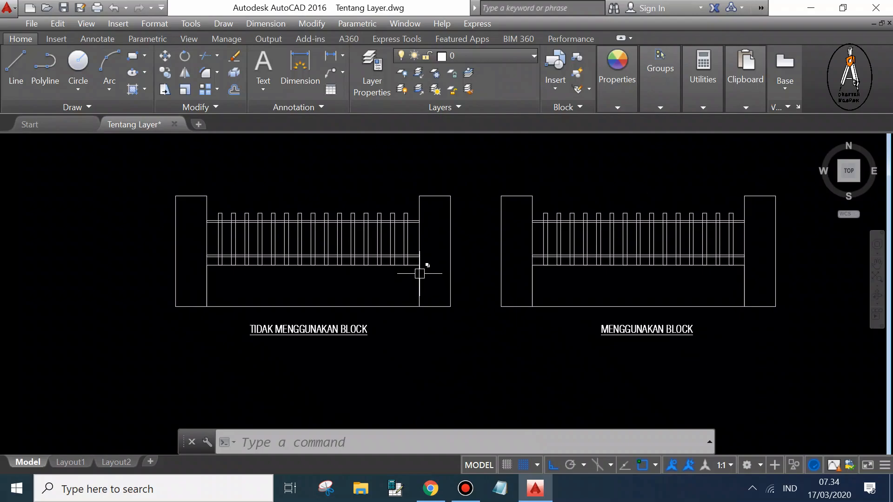
mouse_move(349, 259)
middle_down()
mouse_move(455, 266)
mouse_move(356, 230)
mouse_move(314, 228)
middle_up()
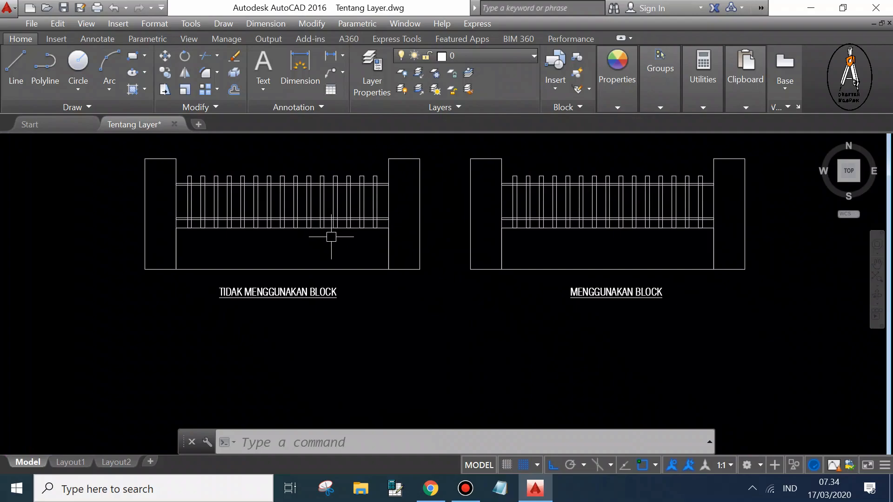
middle_drag(301, 305, 310, 298)
scroll(217, 370, up, 2)
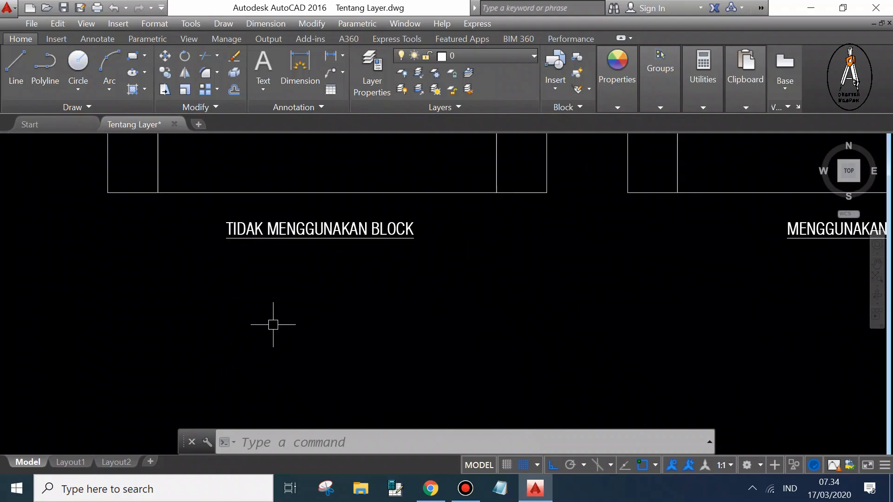
middle_drag(259, 325, 292, 319)
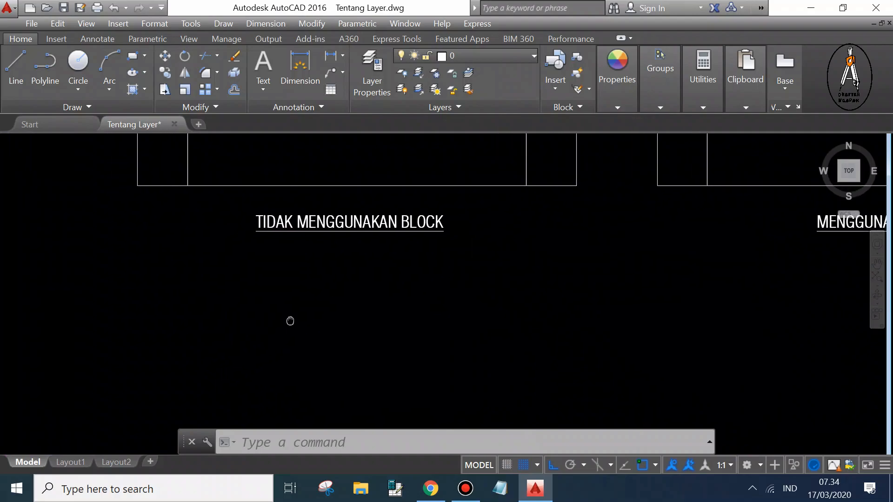
text(c)
key(Return)
click(341, 324)
click(341, 352)
scroll(341, 345, up, 2)
Step: Add a circle of about 110 radius centred on the large circle's left quadrant and a smaller one on its top quadrant
text(c)
key(Return)
scroll(319, 322, up, 1)
scroll(319, 322, up, 1)
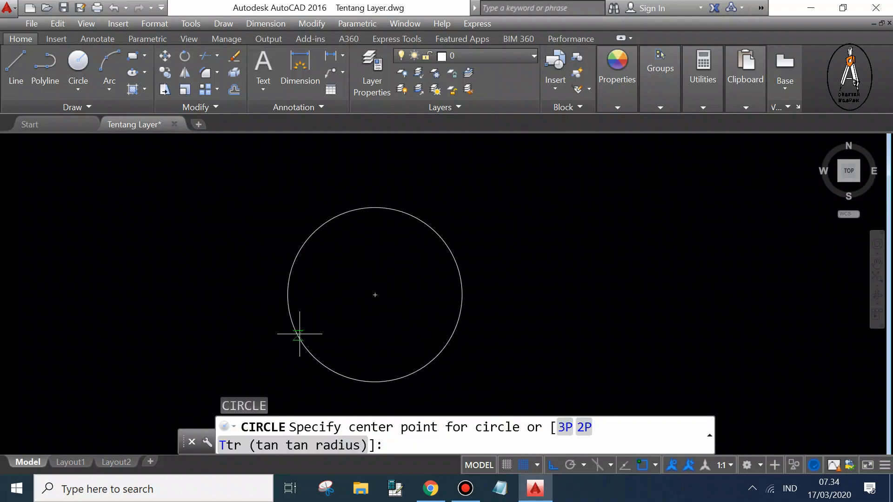
click(288, 295)
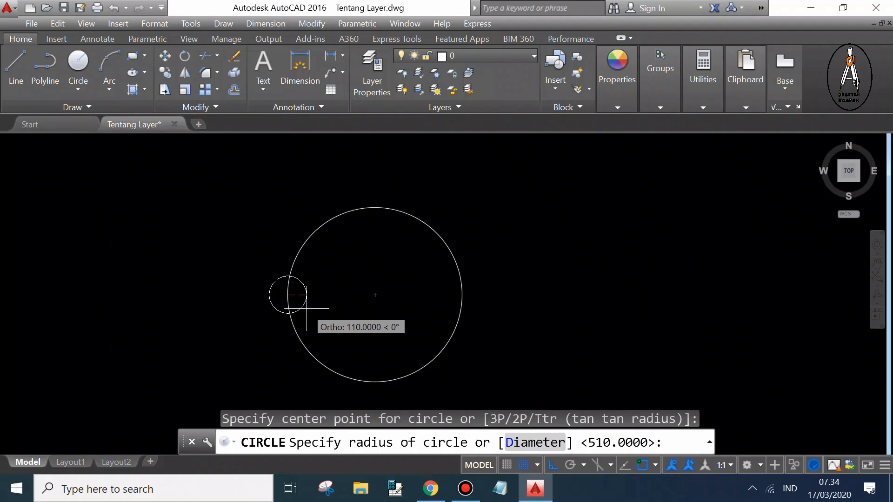
key(Return)
click(374, 207)
click(382, 211)
Step: Add two more small circles centred on the large circle's right and bottom quadrants
key(Return)
click(462, 294)
key(Return)
key(Return)
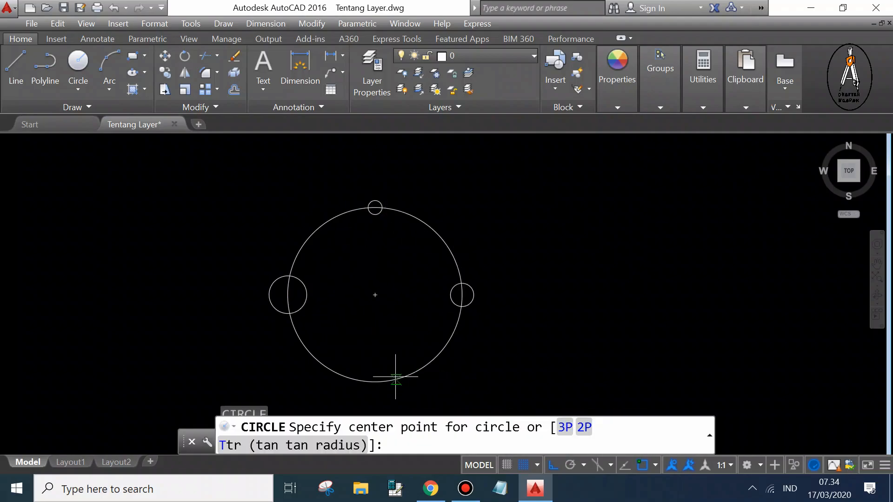
click(375, 383)
key(Return)
Step: Draw a medium-sized circle concentric with the large circle
key(Return)
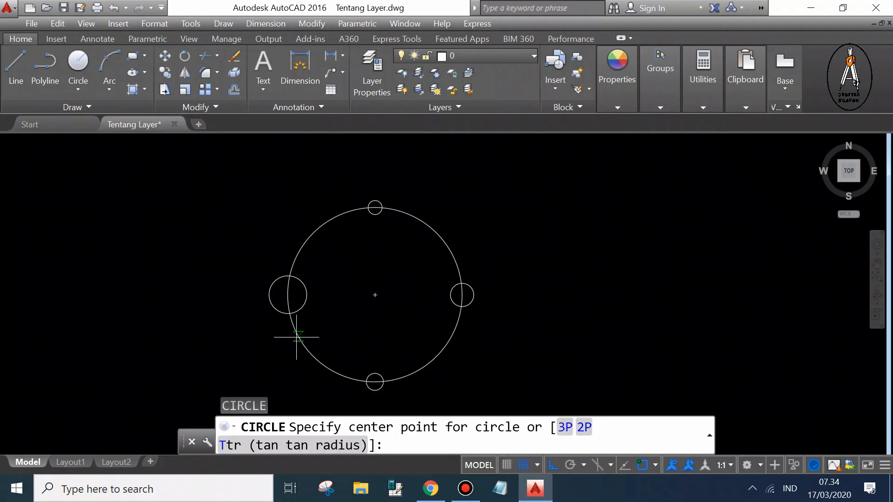
click(370, 294)
key(Escape)
key(Return)
click(375, 295)
click(376, 319)
scroll(349, 297, down, 2)
scroll(390, 303, up, 2)
key(Escape)
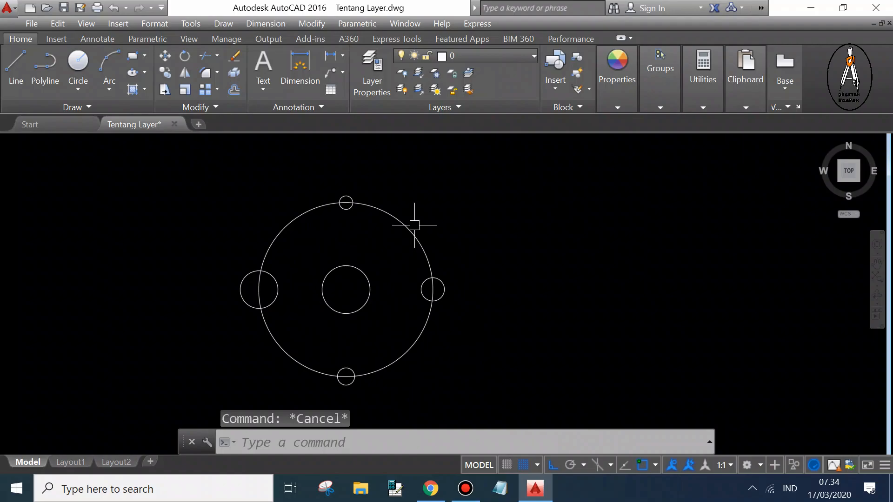
Step: Select individual circles of the figure to check whether they are separate objects, and clear the selection
click(414, 225)
click(362, 241)
key(Escape)
scroll(375, 246, down, 2)
scroll(384, 255, up, 2)
scroll(315, 291, down, 2)
scroll(374, 286, up, 2)
scroll(331, 285, down, 4)
scroll(385, 284, up, 2)
middle_drag(372, 280, 342, 274)
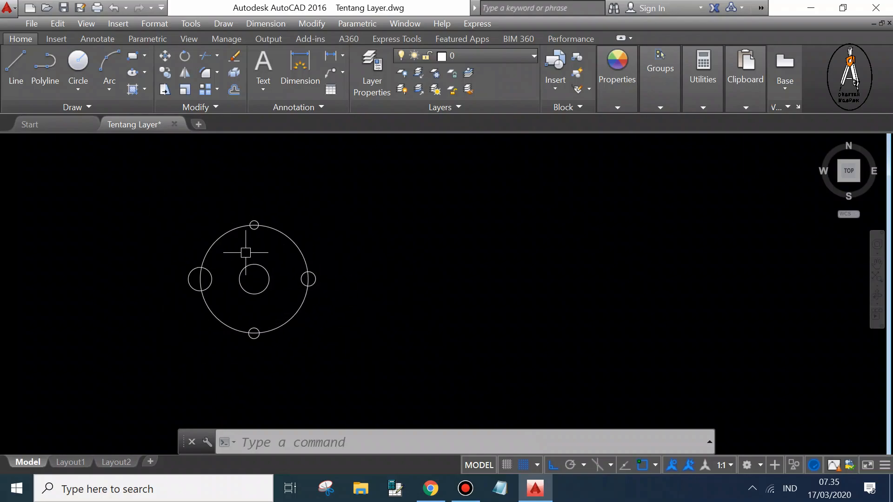
key(Escape)
click(254, 265)
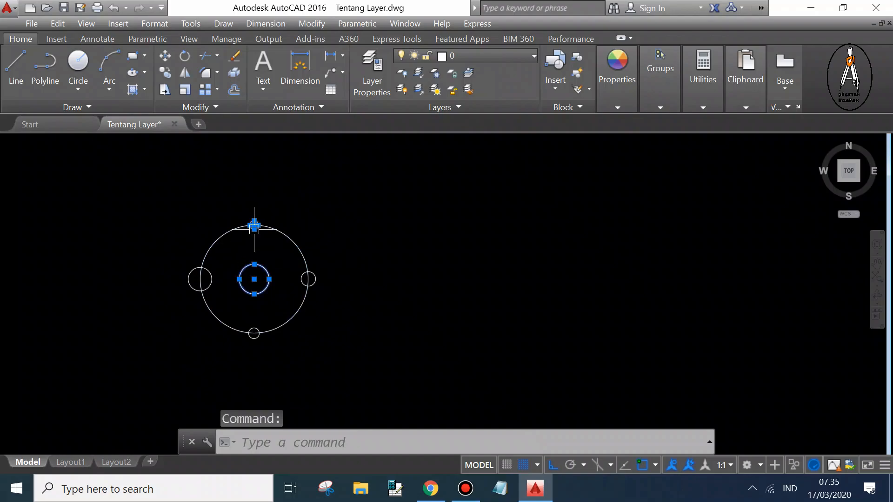
click(204, 281)
key(Escape)
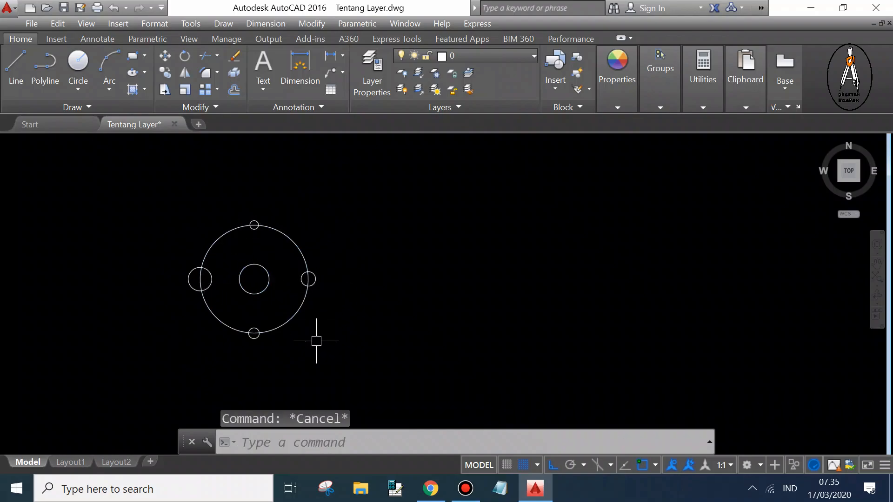
Step: Copy all six circles horizontally to the right so the duplicate sits clear of the original figure
text(co)
key(Return)
click(343, 353)
click(99, 197)
key(Return)
click(289, 237)
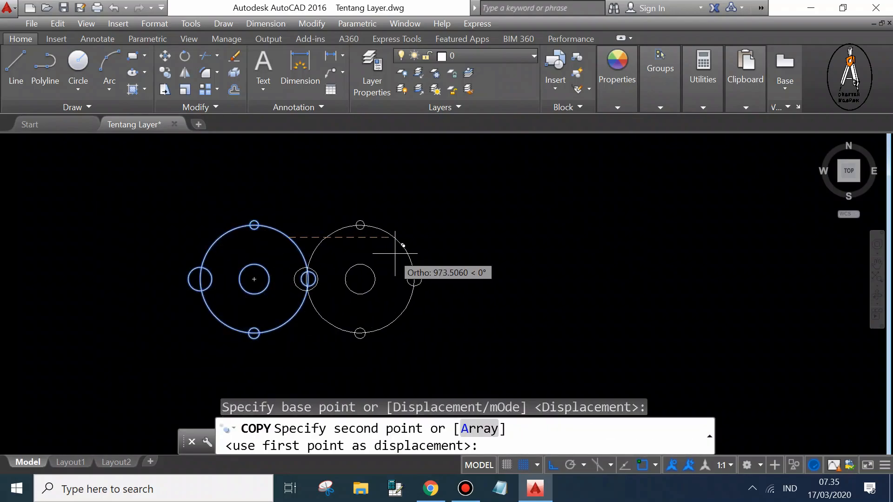
click(458, 247)
key(Escape)
click(549, 360)
click(341, 176)
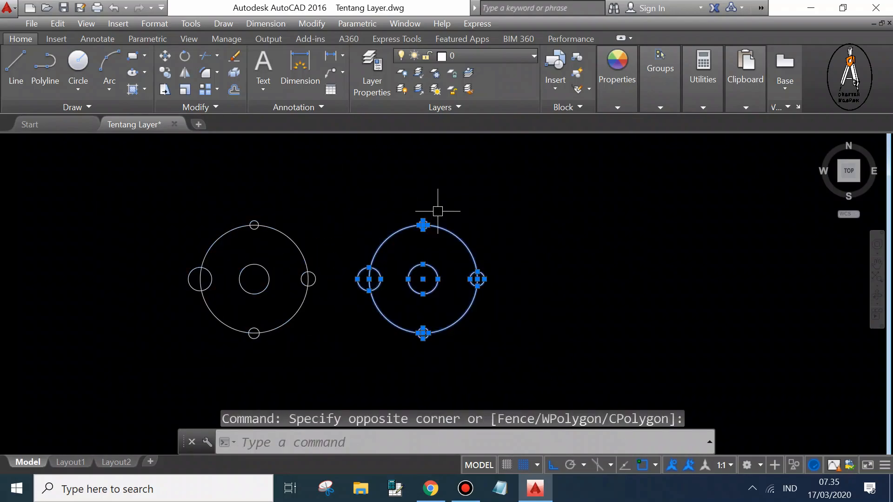
key(Escape)
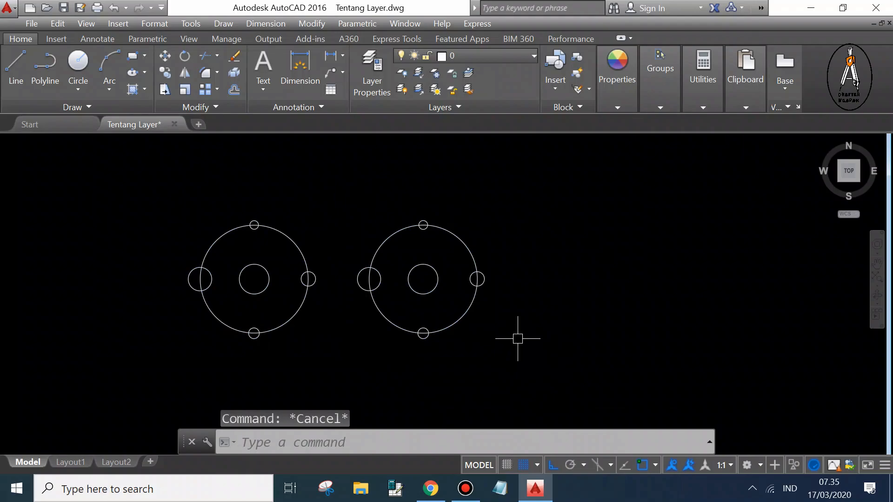
click(518, 339)
click(341, 176)
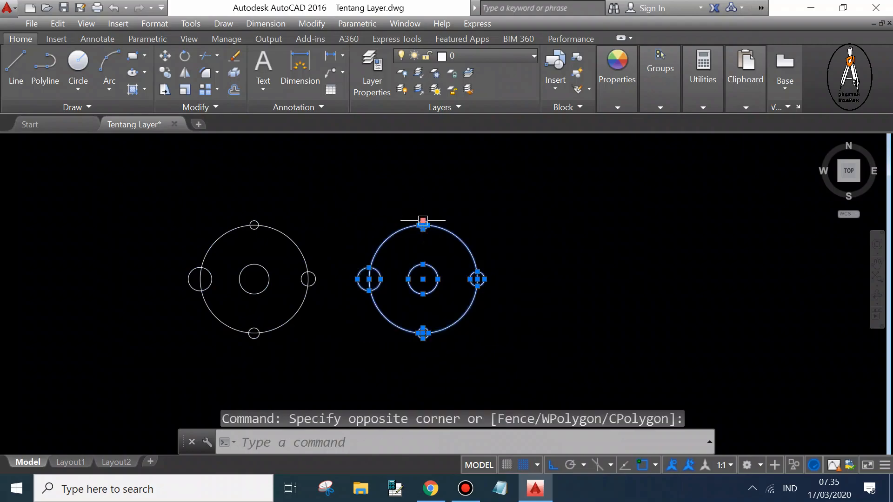
key(Escape)
Step: Convert the six circles of the right-hand copy into a block named LINGKARAN
click(526, 350)
click(314, 174)
text(B)
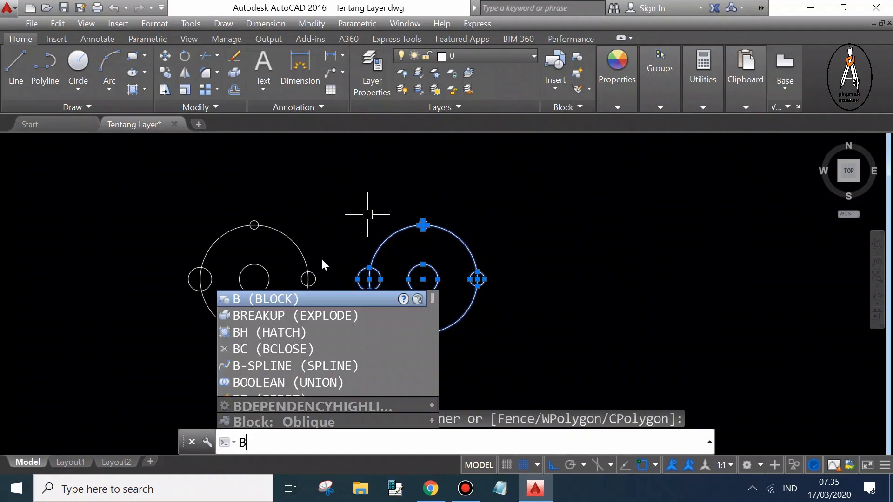
click(281, 298)
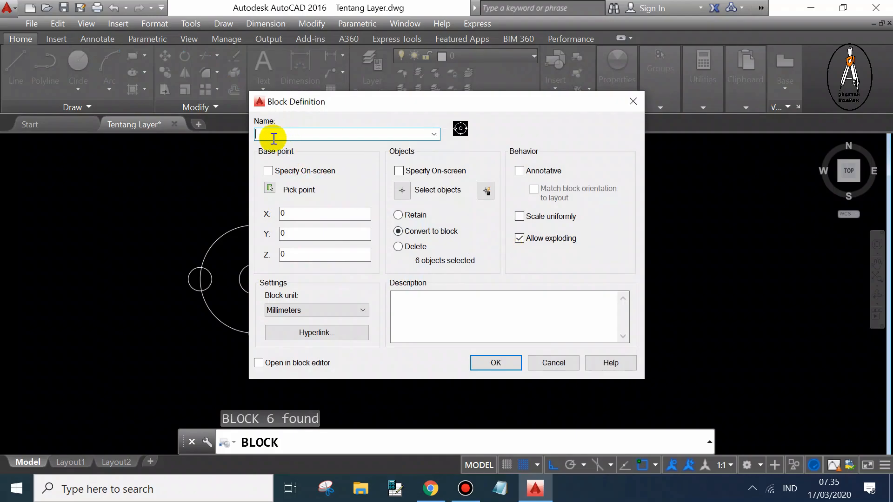
text(LINGKARAN)
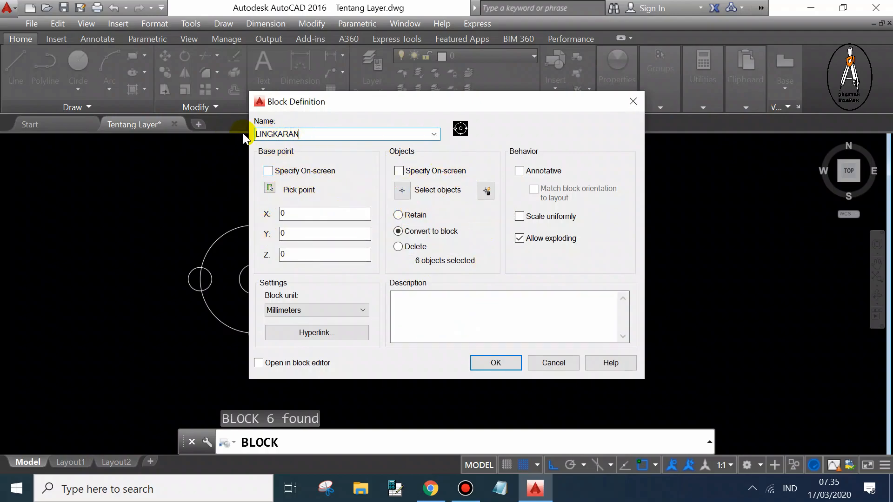
click(497, 362)
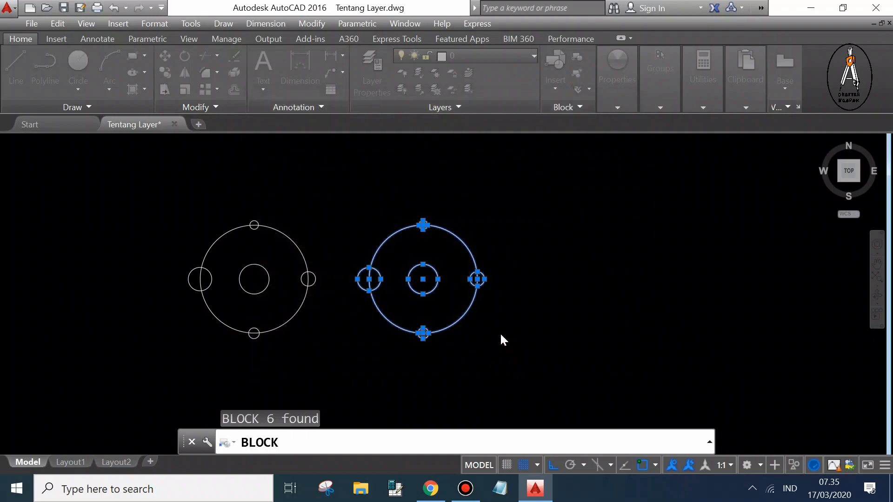
key(Escape)
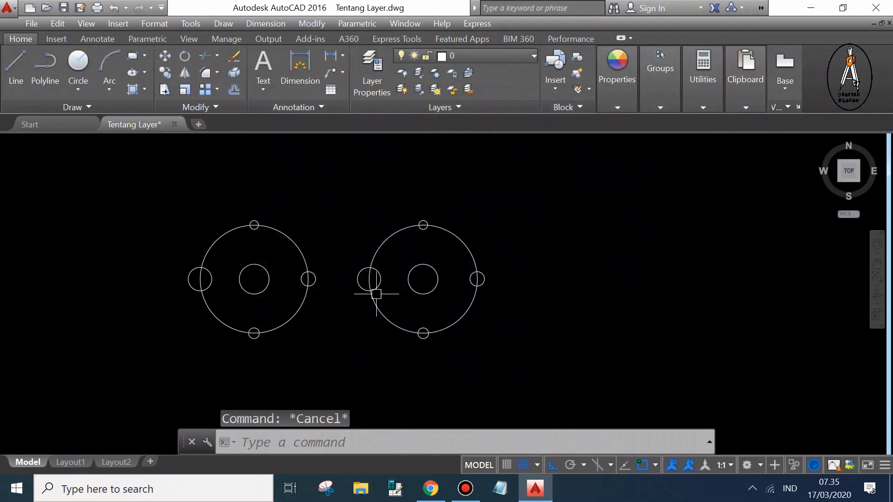
Step: Select single circles in the left figure to compare its selection behaviour with the LINGKARAN block
middle_drag(210, 250, 277, 250)
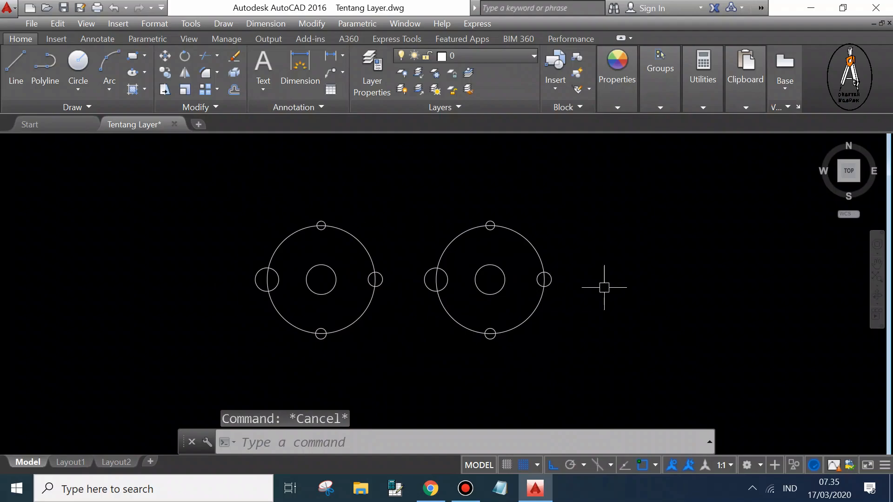
scroll(340, 284, up, 2)
click(370, 215)
click(308, 199)
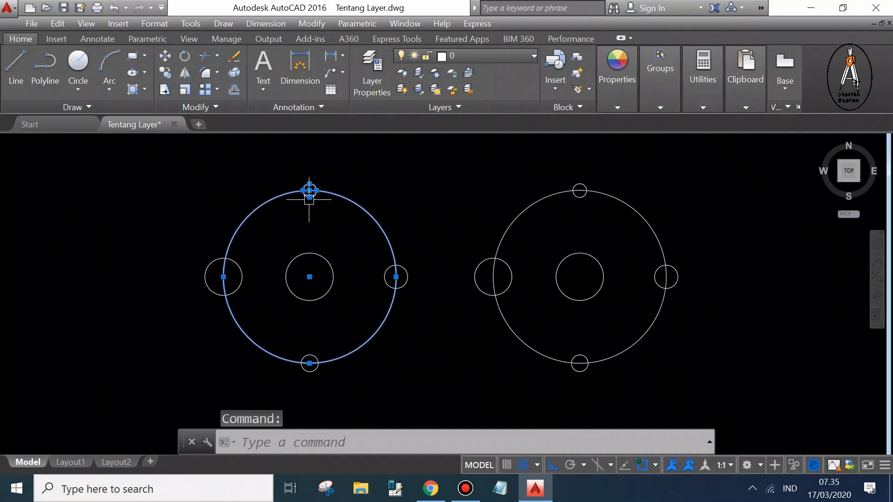
key(Escape)
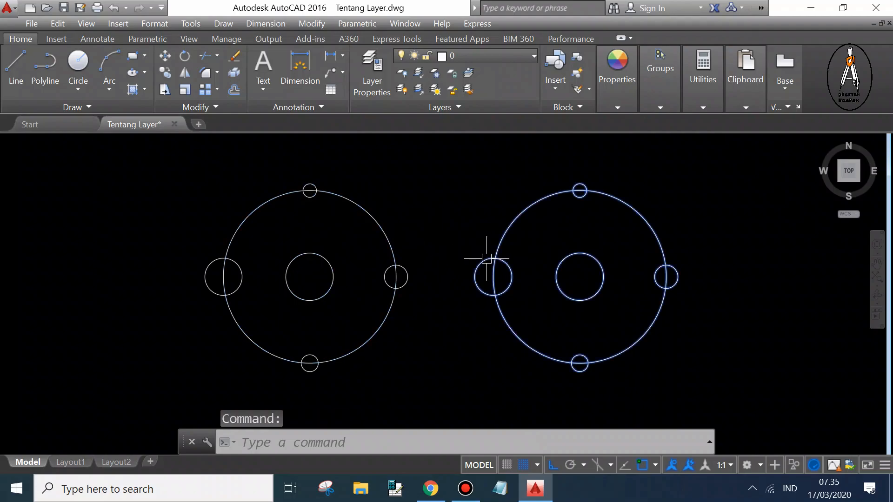
click(389, 241)
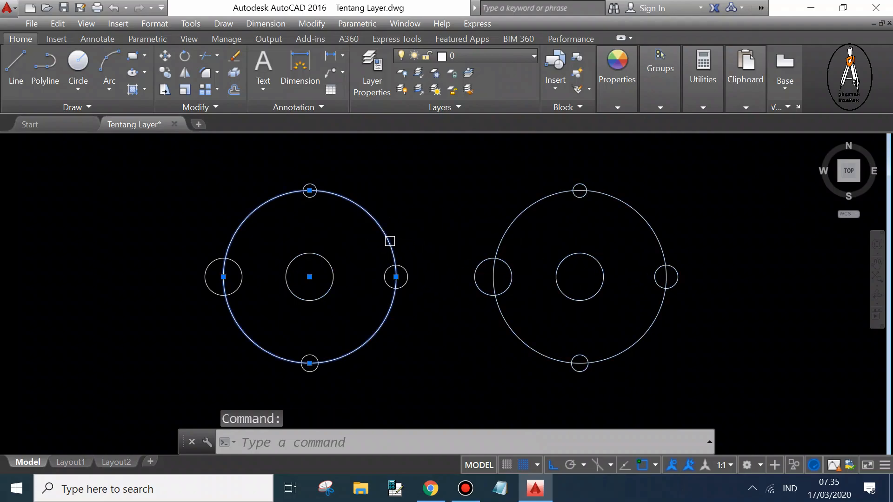
Step: Erase the left figure's large circle, undo it, and do the same with the right-hand LINGKARAN block
key(Delete)
key(ctrl+z)
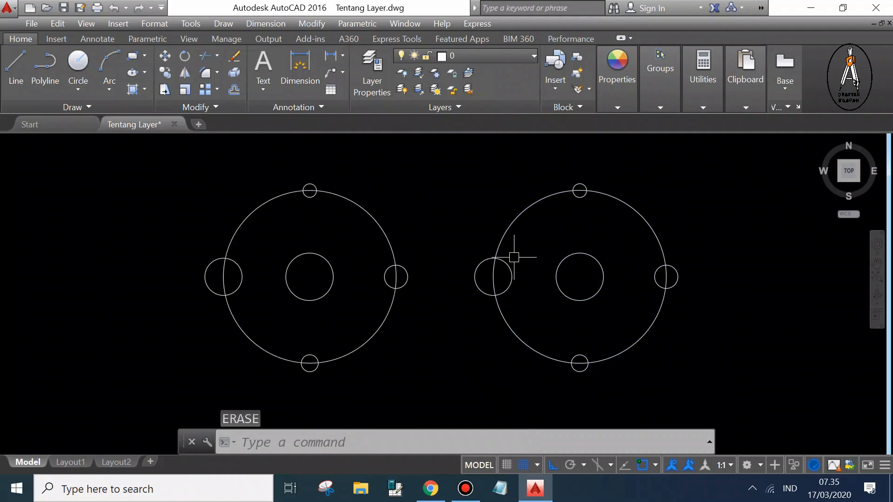
click(507, 228)
key(Delete)
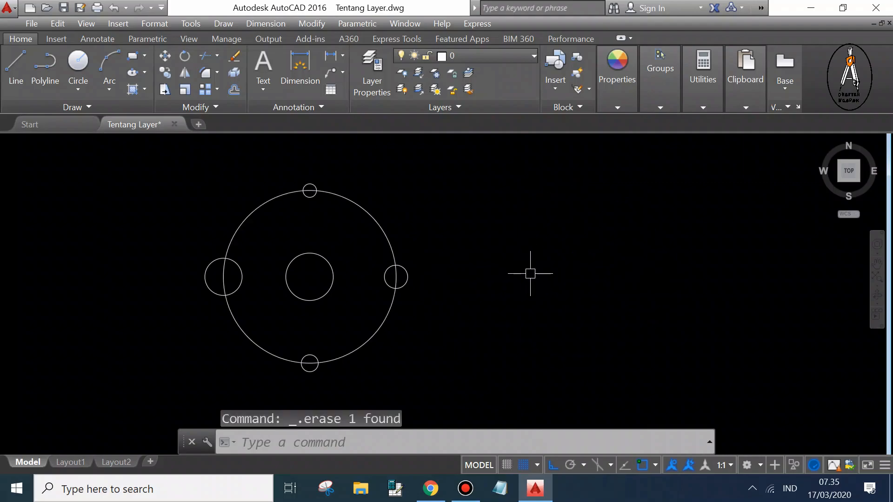
key(ctrl+z)
Step: Select individual pickets in the TIDAK MENGGUNAKAN BLOCK and MENGGUNAKAN BLOCK fences to compare them, clearing each selection
scroll(364, 303, down, 3)
scroll(397, 299, down, 2)
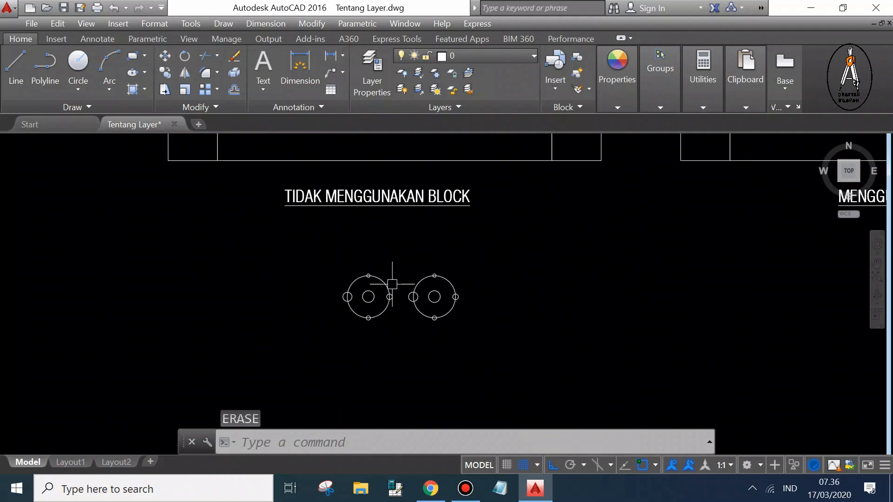
scroll(366, 223, up, 2)
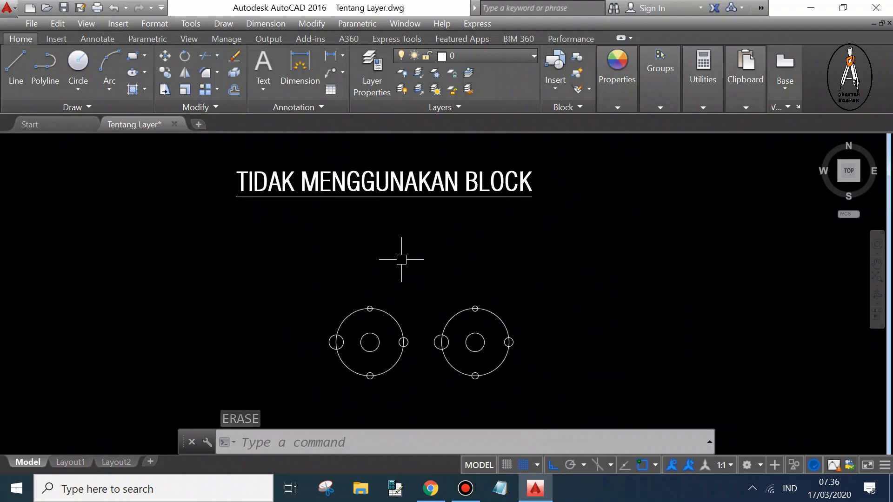
scroll(415, 307, down, 2)
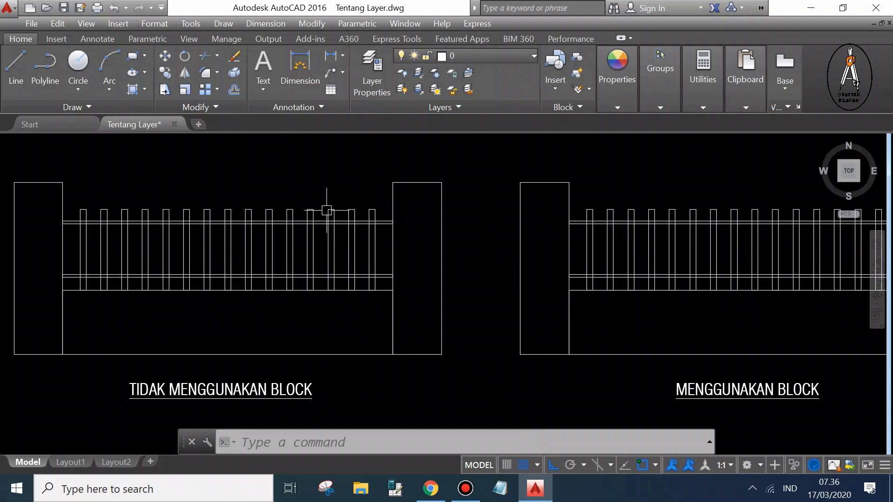
scroll(327, 211, down, 1)
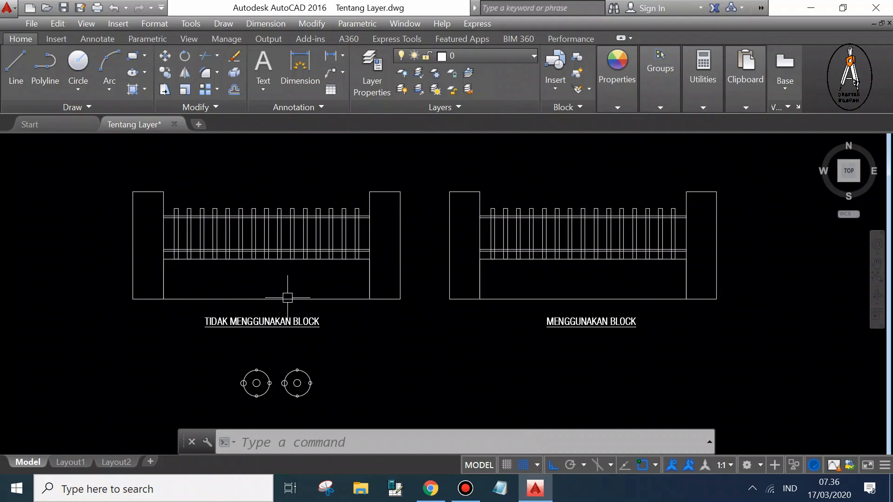
click(189, 227)
key(Escape)
click(202, 227)
key(Escape)
click(227, 227)
key(Escape)
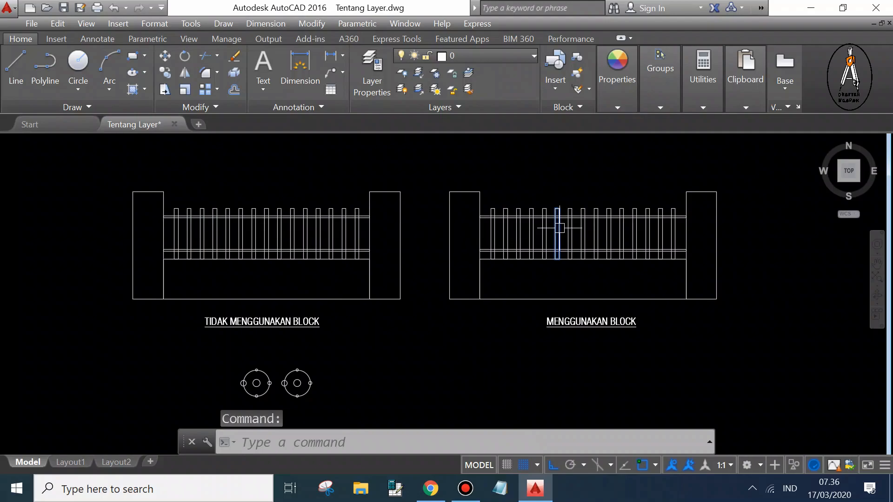
key(Escape)
scroll(238, 209, up, 2)
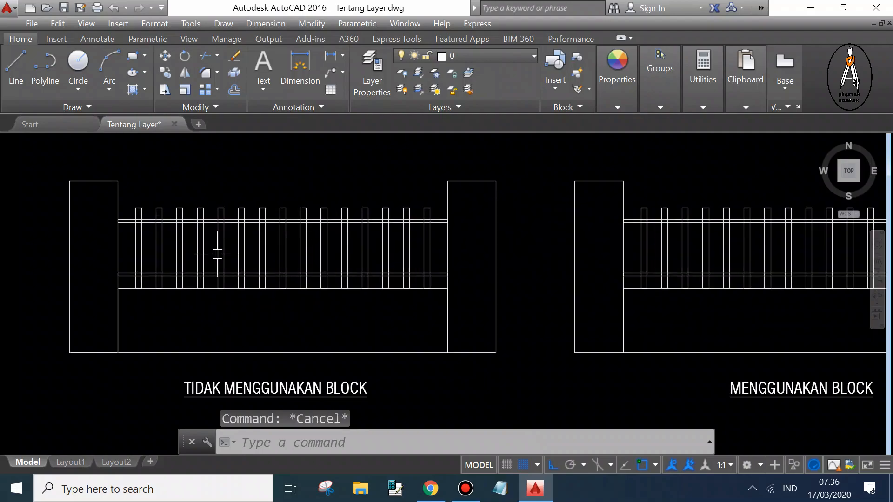
scroll(290, 251, down, 2)
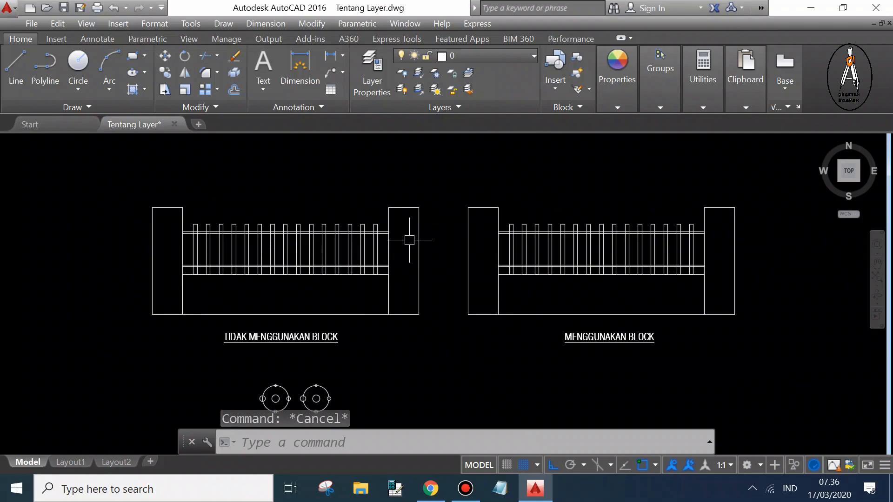
Step: Select a picket near the right end of the TIDAK MENGGUNAKAN BLOCK fence, open it for polyline editing, and cancel
scroll(507, 246, up, 2)
click(273, 239)
scroll(273, 233, up, 2)
key(Escape)
key(Escape)
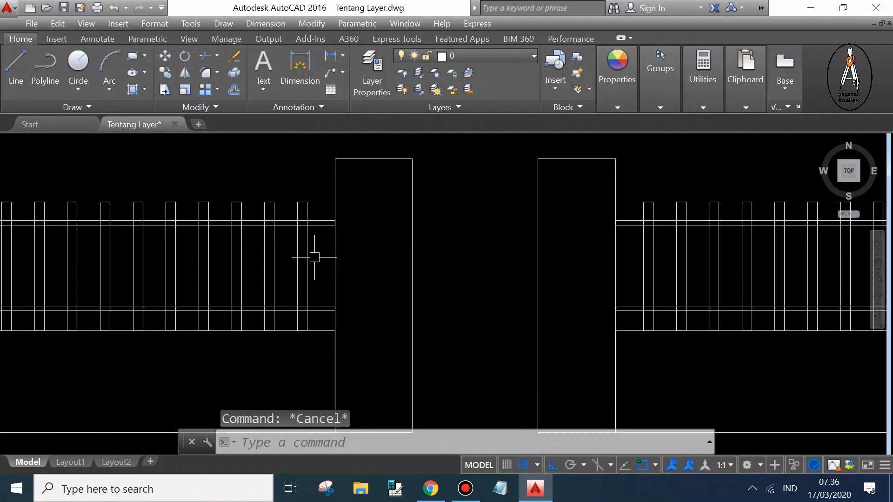
click(266, 255)
middle_drag(471, 255, 348, 254)
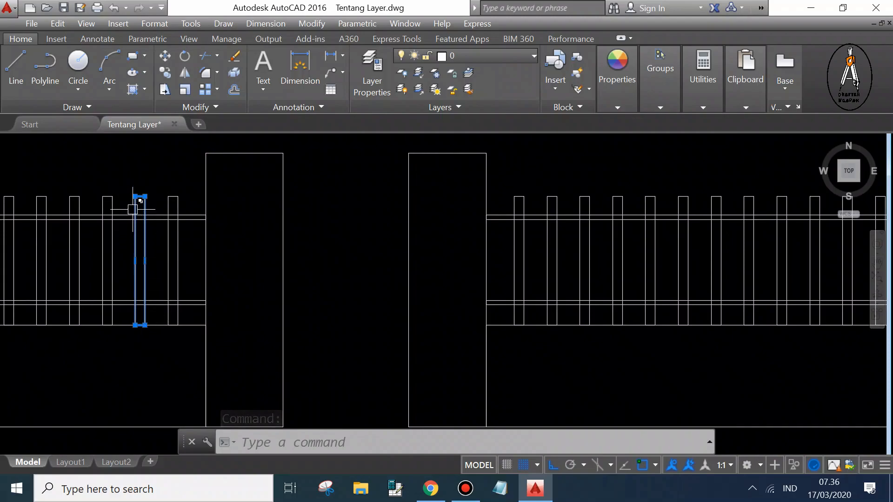
double_click(144, 234)
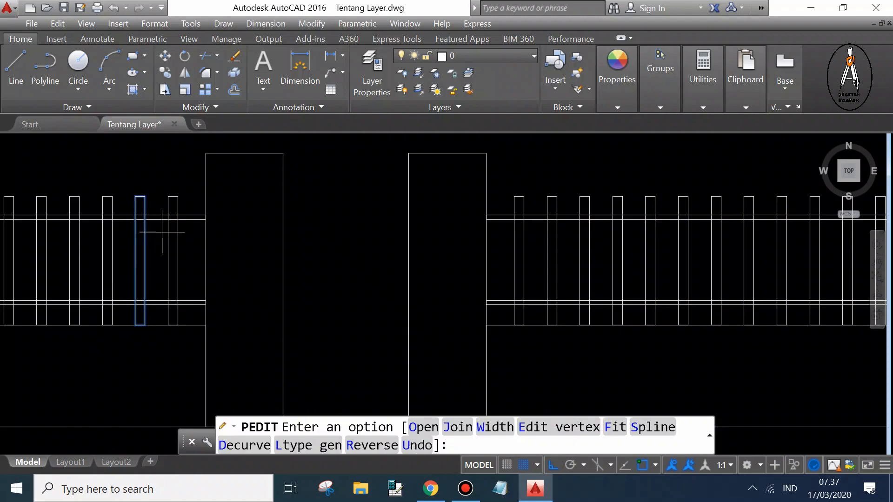
key(Escape)
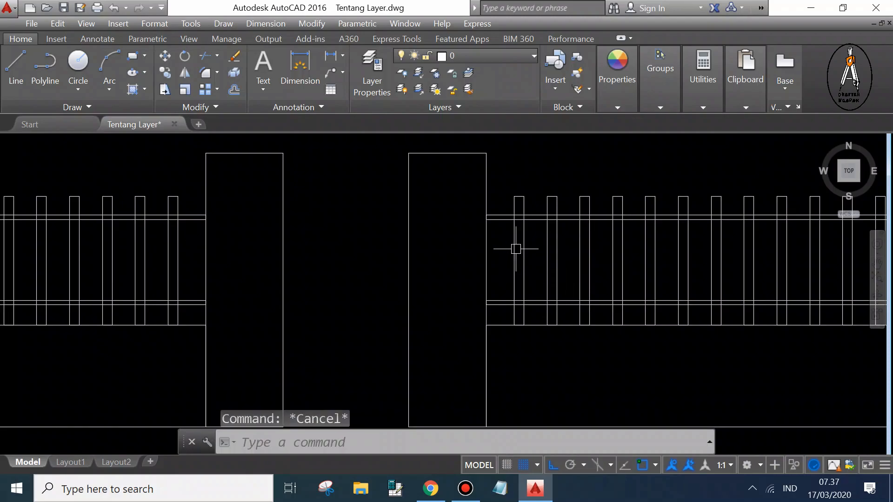
Step: Open the anak pagar block of the MENGGUNAKAN BLOCK fence in the Block Editor to inspect it, and close the editor
double_click(514, 249)
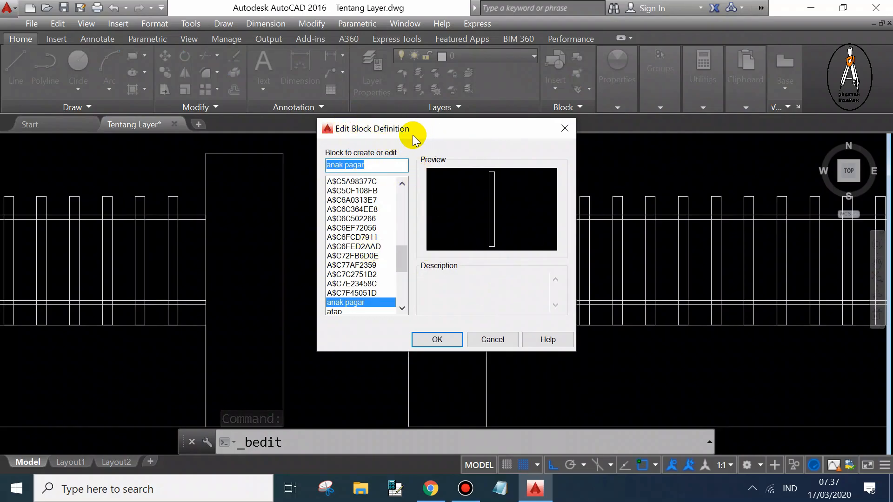
click(461, 338)
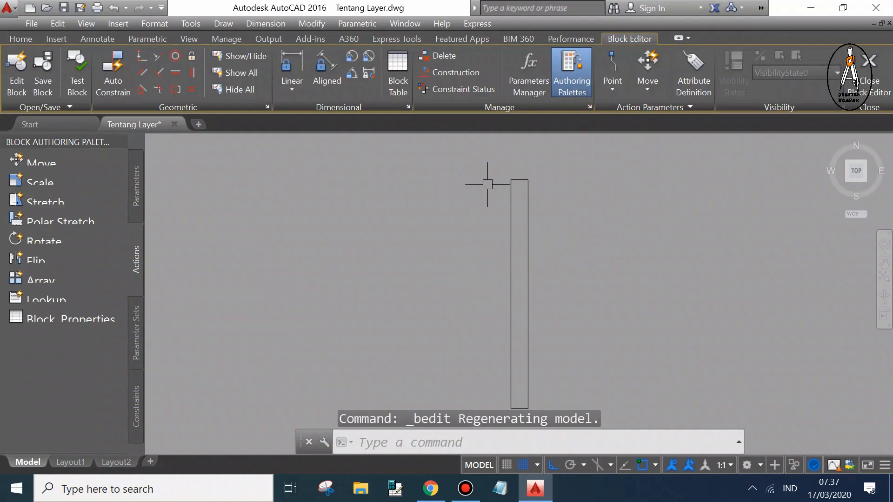
click(870, 70)
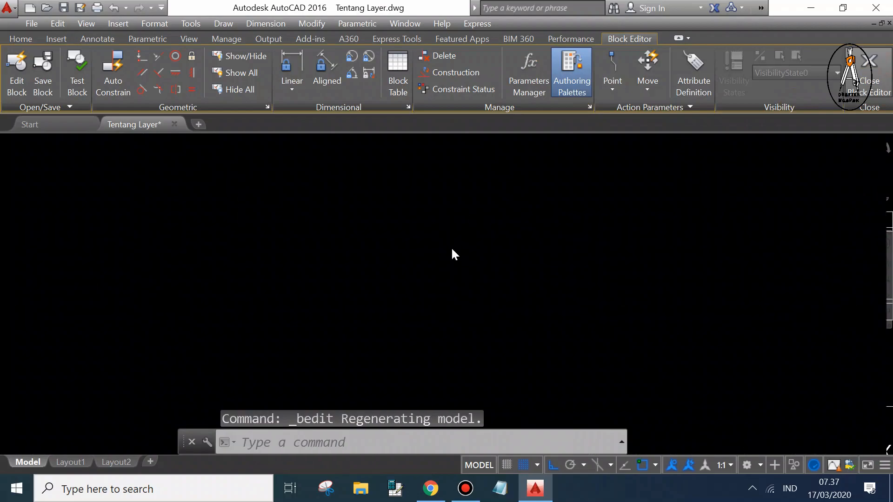
scroll(455, 254, down, 4)
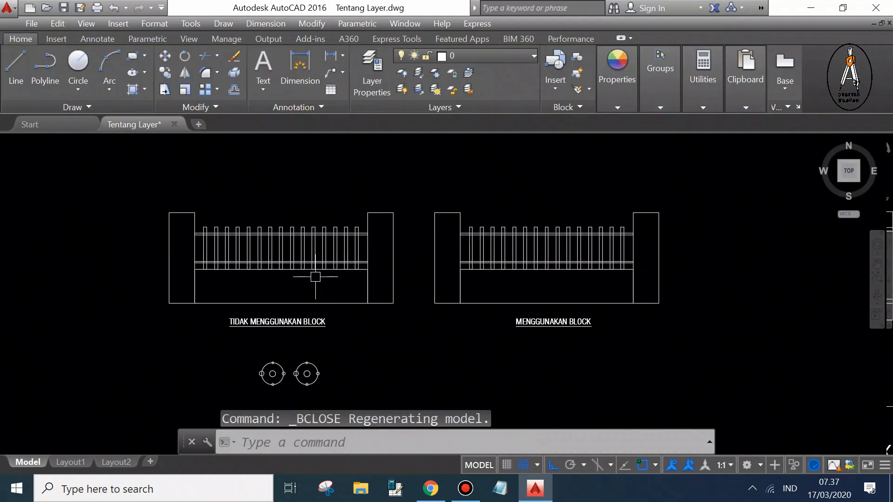
Step: Draw a circle as wide as the picket, centred on the top edge of the first picket in the TIDAK MENGGUNAKAN BLOCK fence
scroll(255, 260, up, 4)
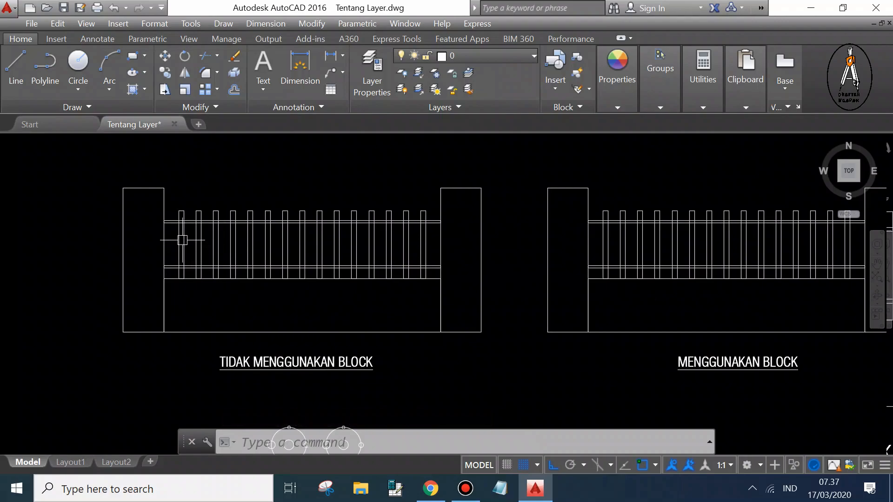
scroll(177, 207, up, 4)
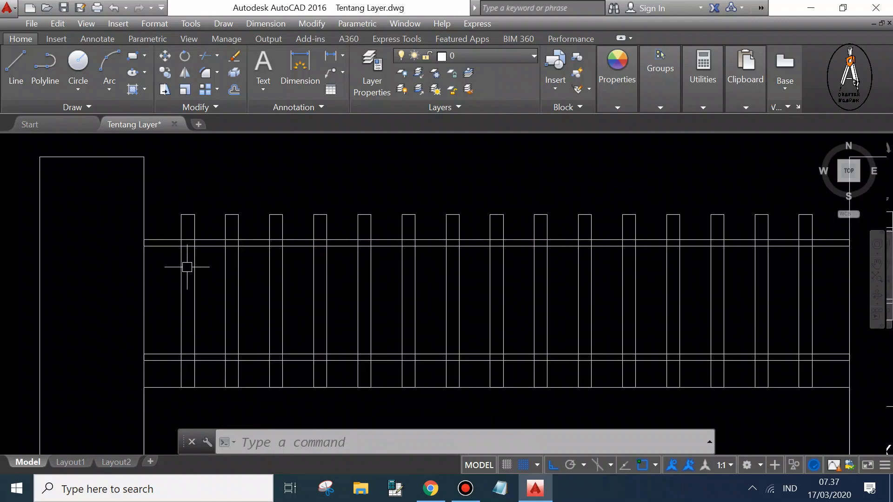
scroll(161, 179, up, 2)
text(c)
key(Return)
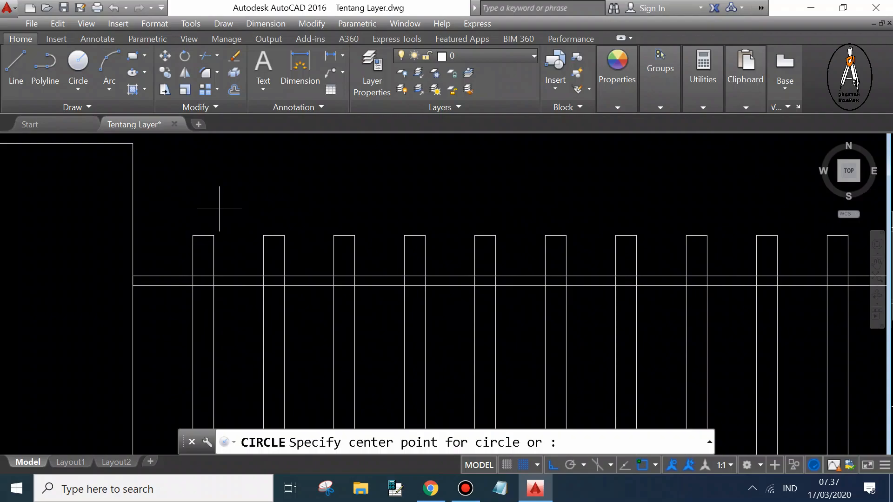
click(203, 235)
scroll(205, 236, up, 4)
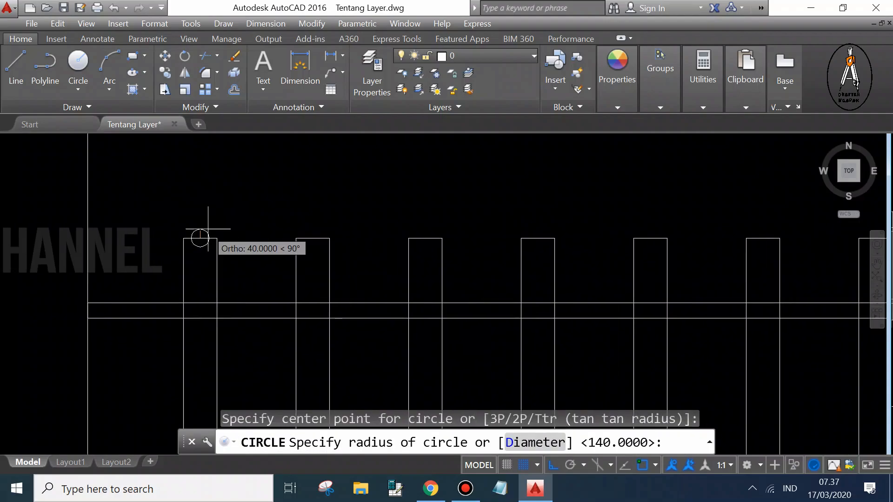
click(224, 234)
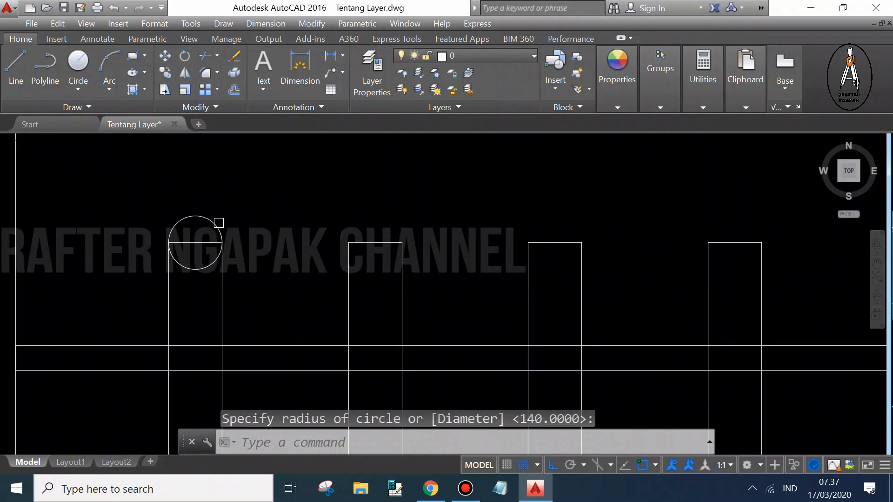
Step: Move the circle straight up so its lowest point rests on the midpoint of the first picket's top edge
text(m)
key(Return)
click(215, 223)
key(Return)
click(195, 269)
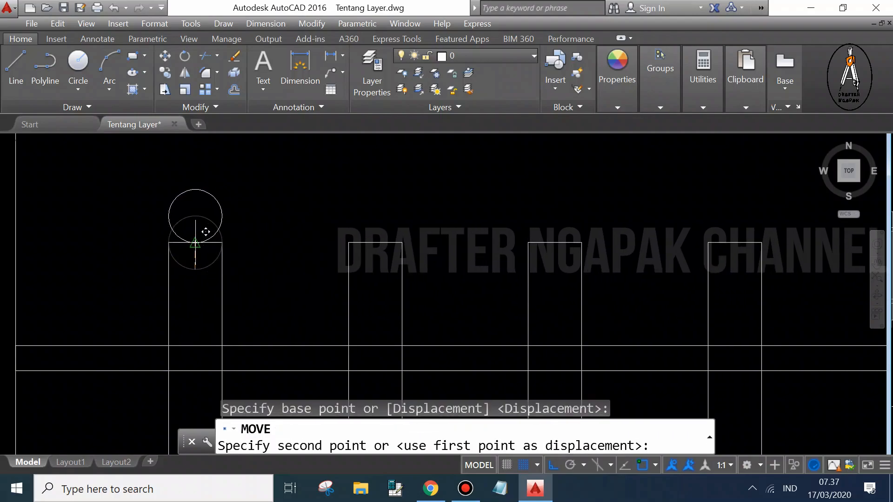
click(195, 243)
Step: Copy the circle onto the top midpoints of the second, third and fourth pickets, and end the Copy command
scroll(193, 235, down, 5)
text(cp)
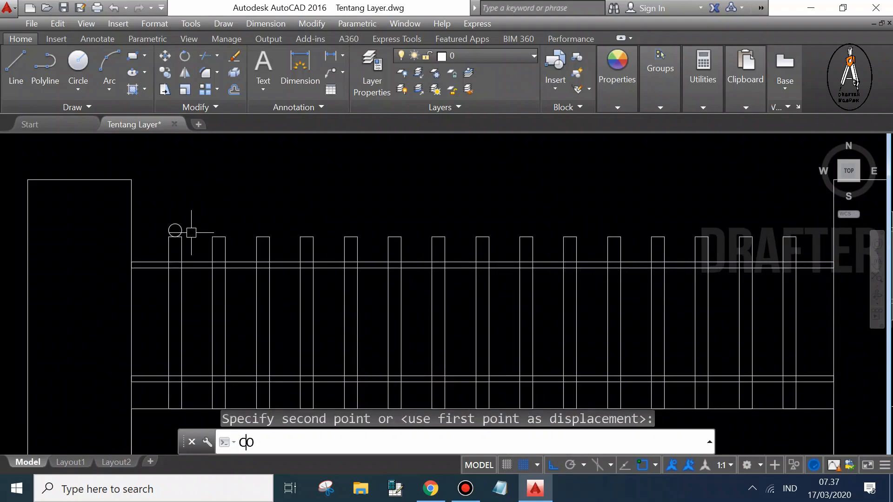
key(Return)
click(182, 217)
click(175, 225)
scroll(175, 230, up, 2)
click(175, 230)
click(160, 228)
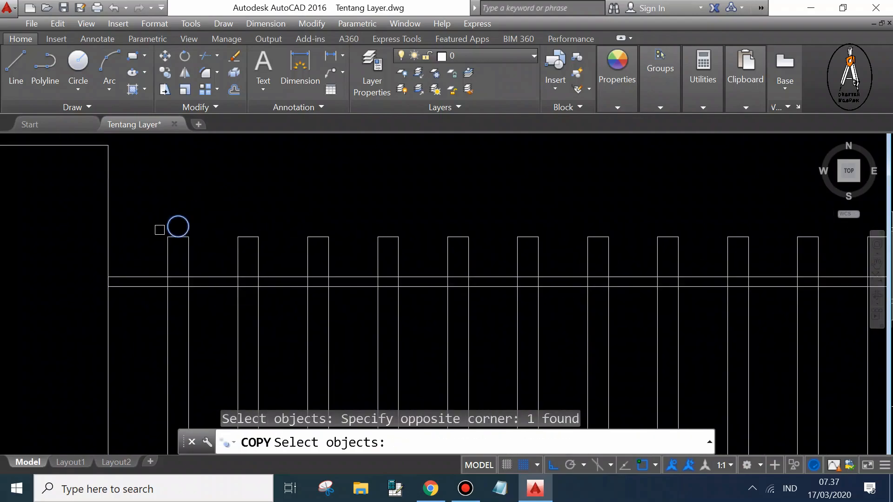
key(Return)
scroll(187, 241, up, 3)
click(157, 231)
scroll(231, 229, down, 2)
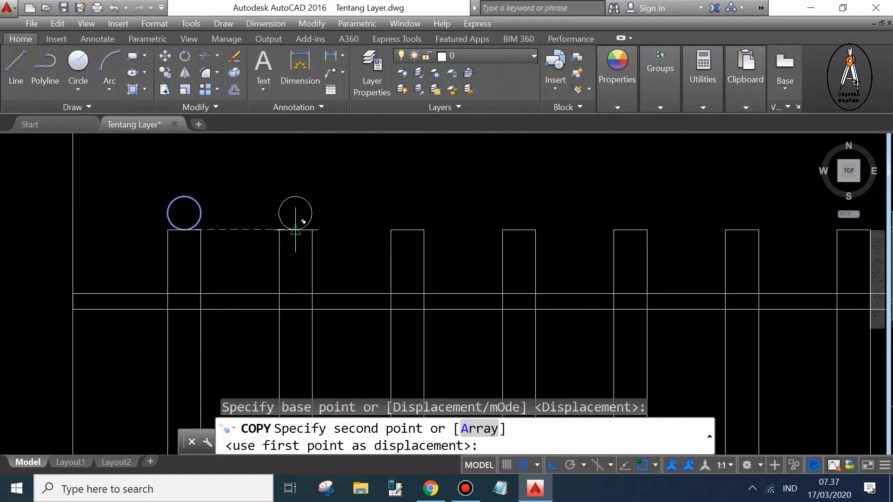
click(295, 230)
click(407, 230)
click(519, 229)
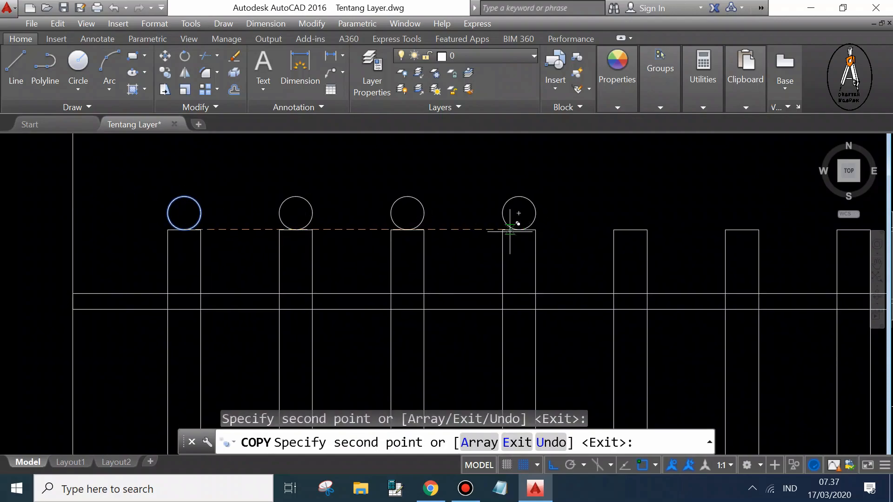
scroll(516, 227, down, 3)
key(Escape)
Step: Open the anak pagar block from the first picket of the MENGGUNAKAN BLOCK fence in the Block Editor
scroll(359, 241, down, 2)
scroll(533, 255, up, 1)
middle_drag(345, 270, 262, 243)
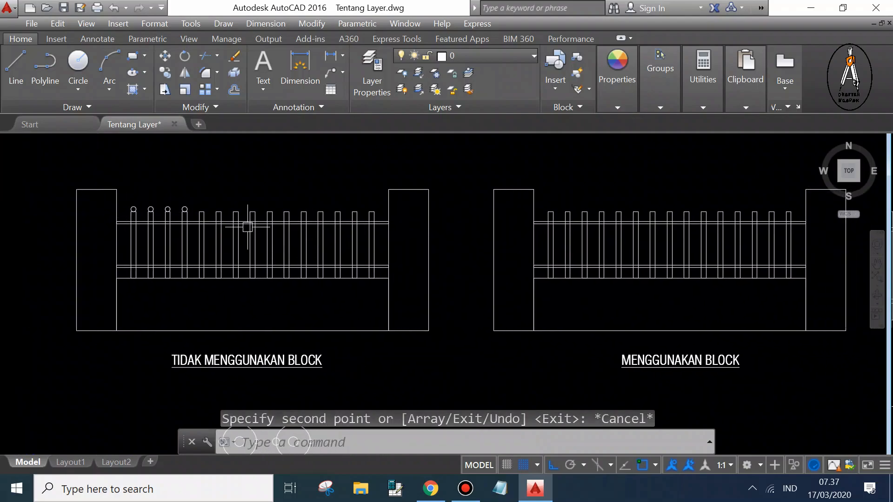
mouse_move(480, 217)
middle_down()
mouse_move(399, 214)
mouse_move(368, 226)
middle_up()
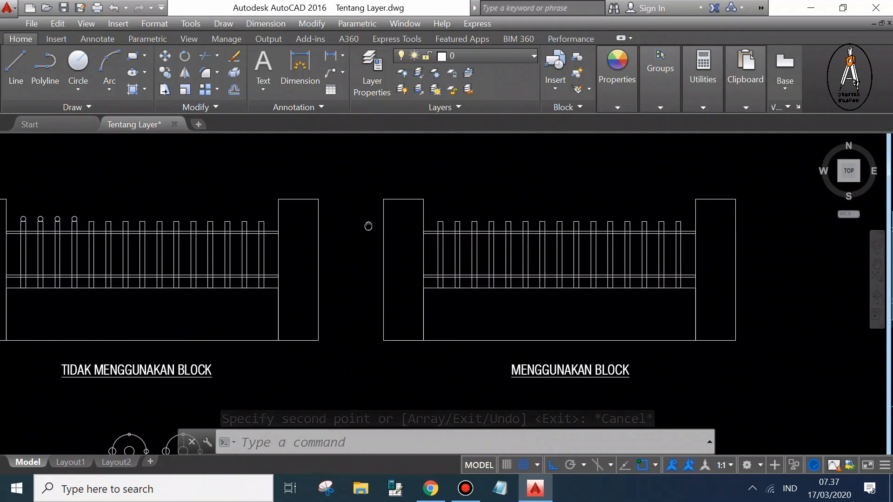
scroll(591, 230, up, 2)
middle_drag(598, 231, 504, 230)
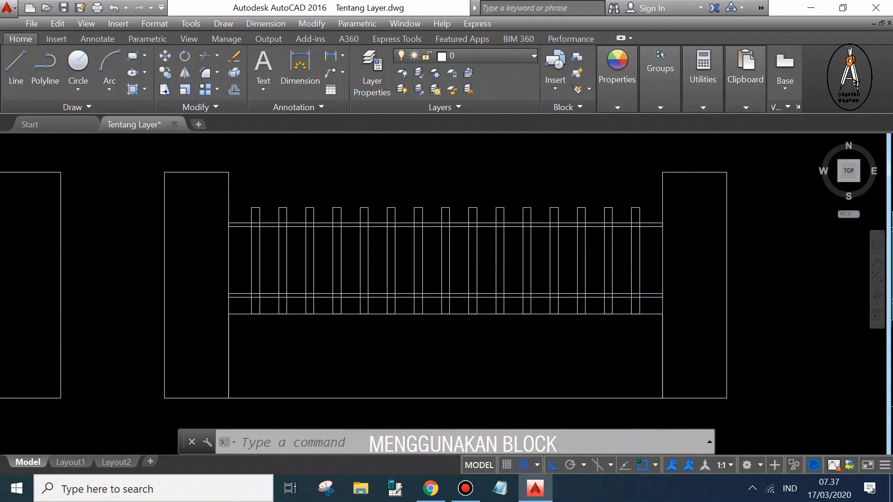
middle_drag(293, 246, 300, 254)
double_click(266, 256)
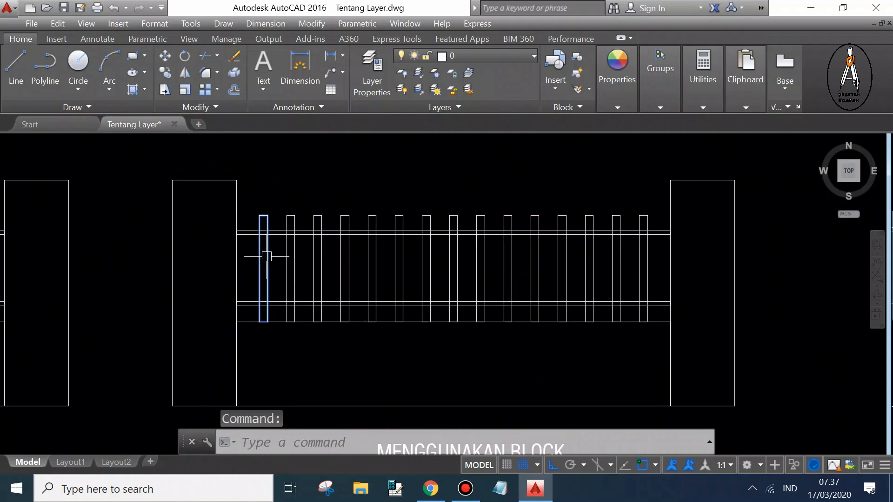
click(433, 338)
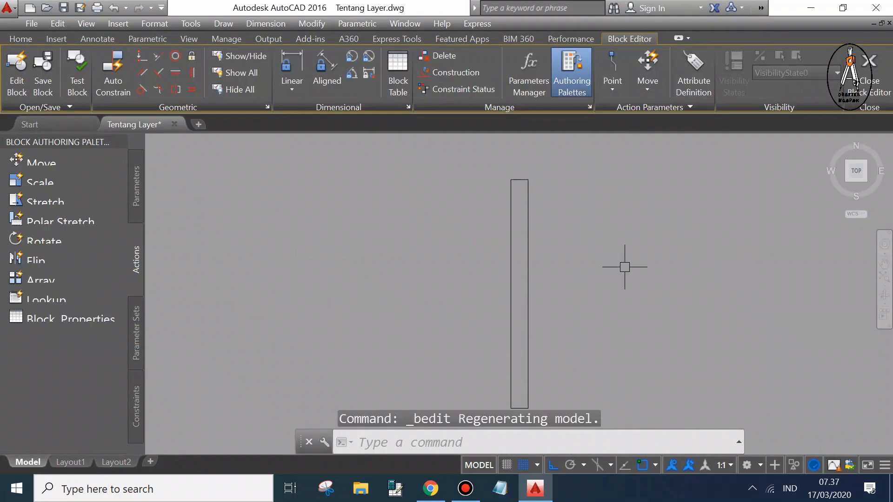
Step: Draw a picket-wide circle centred on the midpoint of the picket's top edge inside the anak pagar block
scroll(546, 179, up, 4)
text(c)
key(Return)
click(463, 196)
click(485, 197)
Step: Move the circle in the anak pagar block straight up so it sits on top of the picket
text(m)
key(Return)
click(481, 185)
key(Return)
click(462, 219)
scroll(482, 205, down, 3)
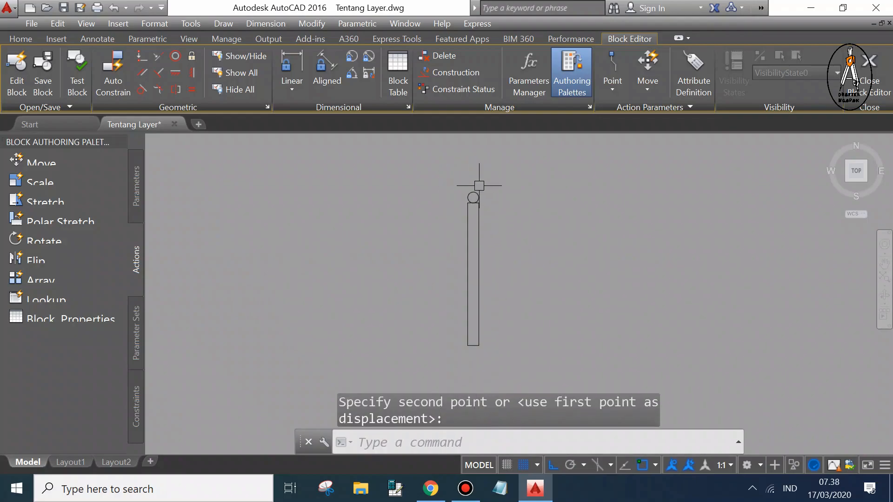
Step: Change the colour of the picket and circle in the anak pagar block to green
click(452, 198)
click(508, 255)
click(455, 167)
click(21, 38)
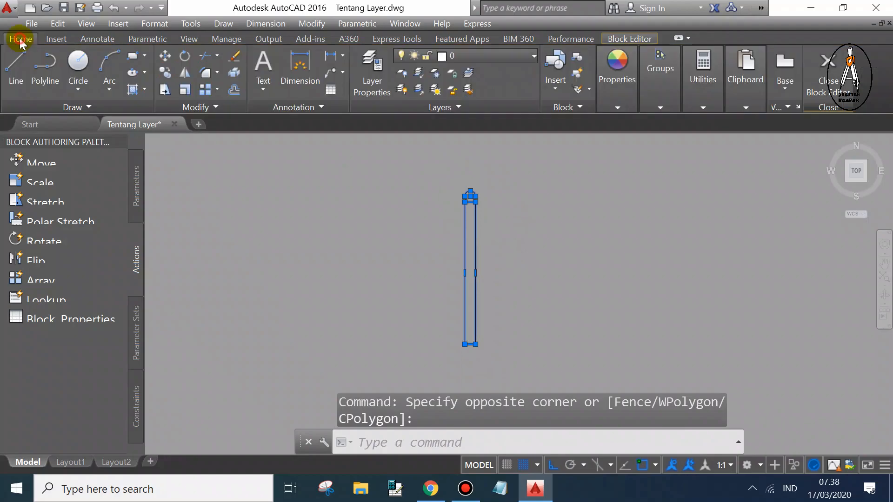
click(605, 89)
click(676, 123)
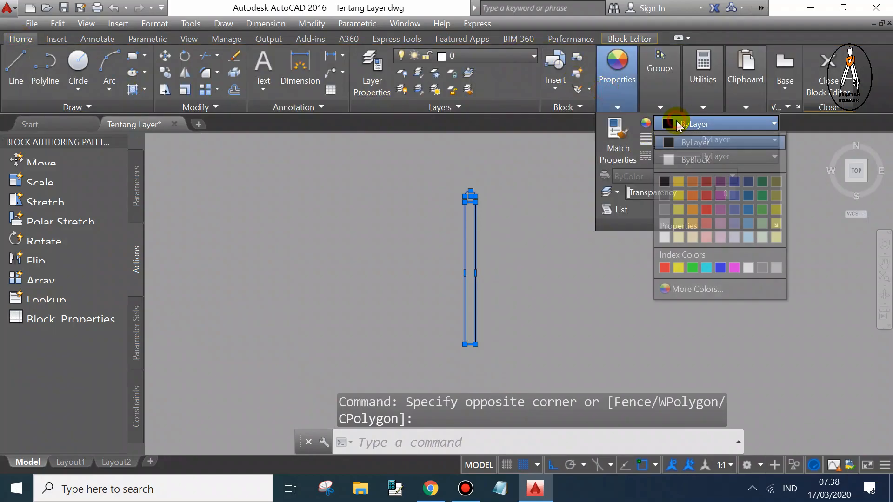
click(695, 269)
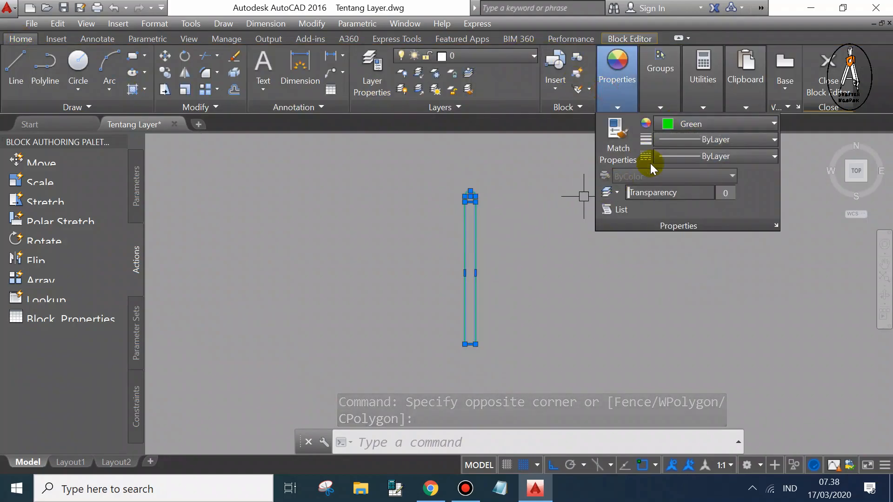
key(Escape)
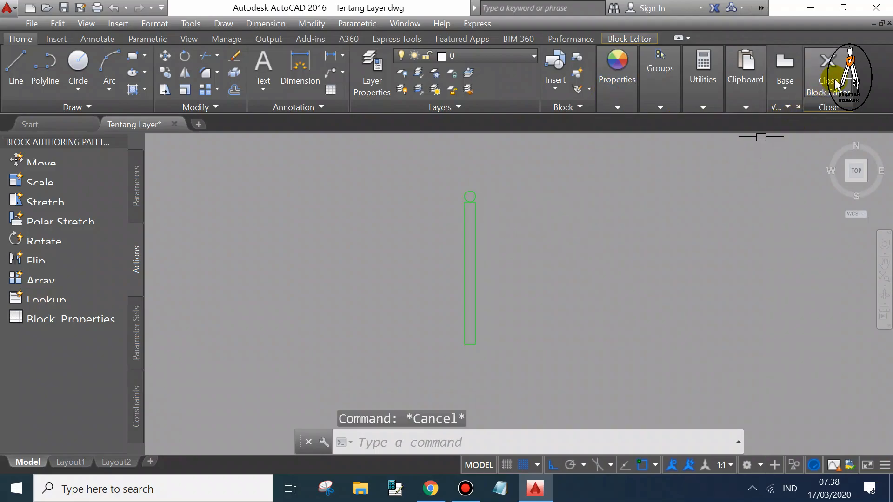
Step: Draw a short vertical line straight up from the top of the circle in the anak pagar block
text(l)
key(Return)
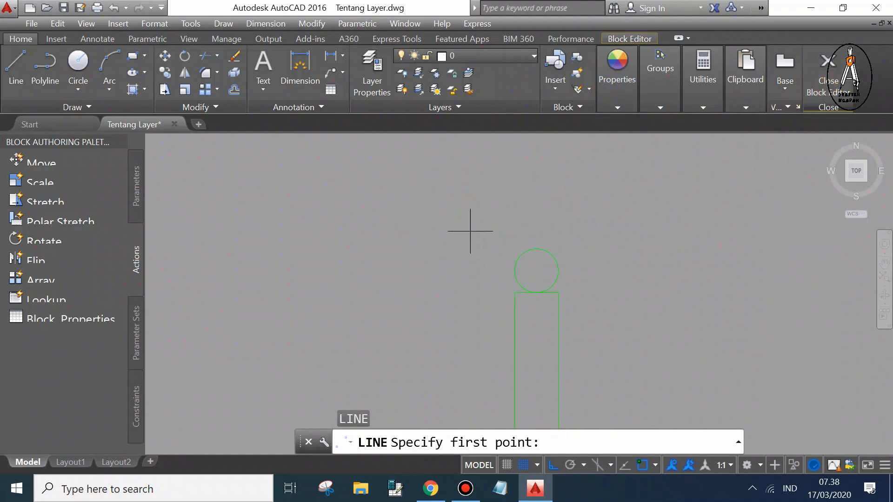
click(533, 245)
key(Escape)
key(Return)
click(534, 250)
click(534, 217)
key(Escape)
Step: Draw a three-point arc from the vertical line's upper end, curving down to the left side of the circle
scroll(536, 221, up, 2)
text(a)
key(Return)
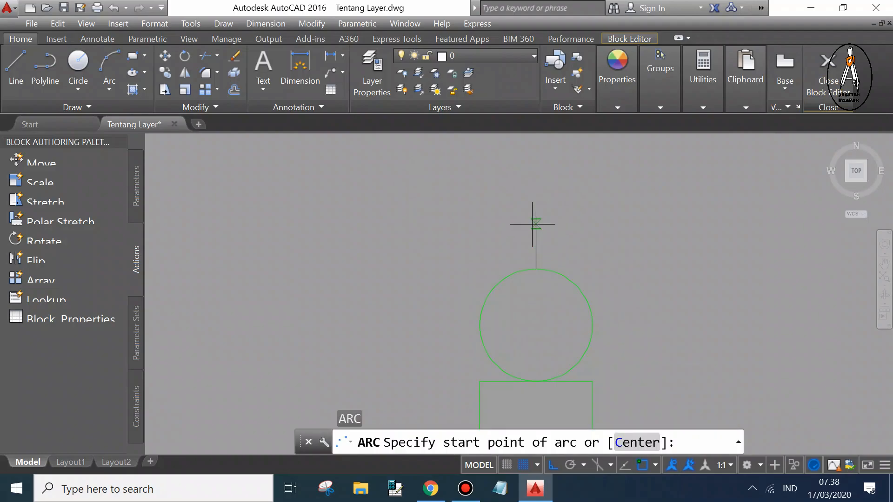
click(532, 224)
scroll(530, 246, up, 2)
click(522, 246)
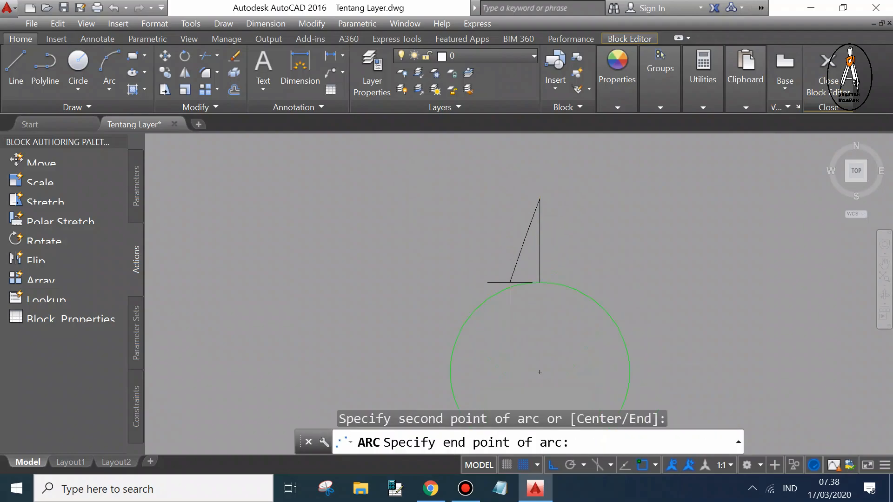
click(474, 312)
key(Escape)
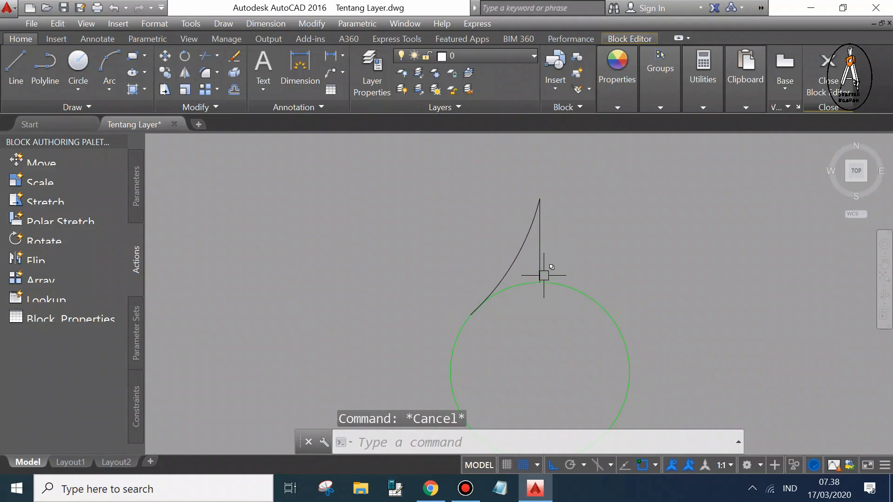
Step: Mirror the arc about the vertical axis through the circle's centre, keeping the original arc
text(mi)
key(Return)
click(523, 249)
key(Return)
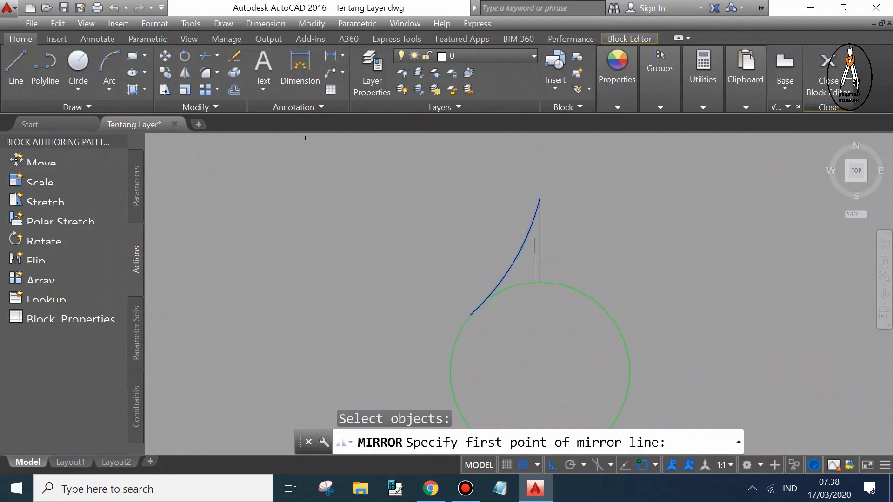
scroll(546, 282, down, 4)
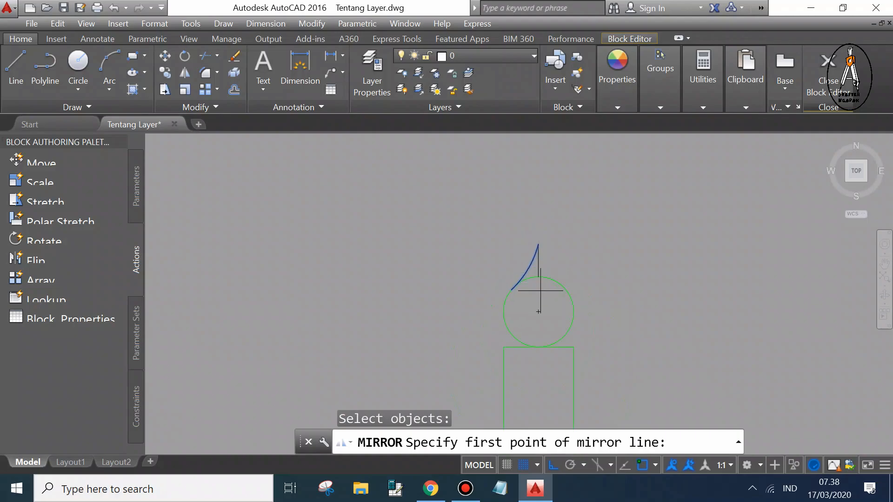
click(538, 312)
click(533, 207)
key(Escape)
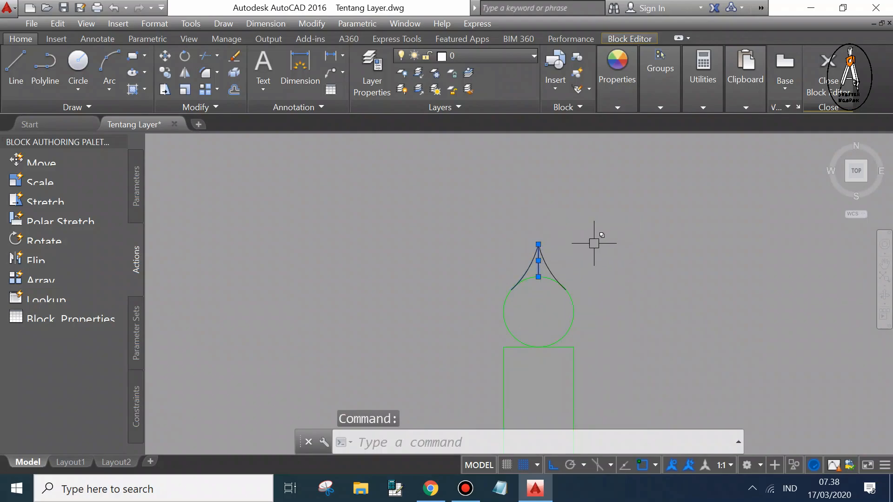
Step: Delete the vertical helper line and match the properties of the pointed tip's arcs to the green circle
click(617, 65)
click(618, 144)
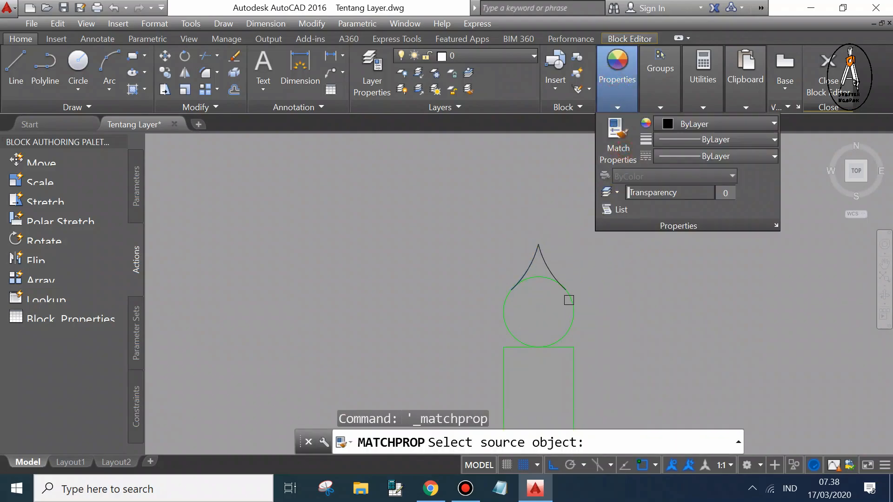
click(569, 299)
click(528, 266)
Step: Close the Block Editor with the changes saved to anak pagar, and save the drawing
click(828, 82)
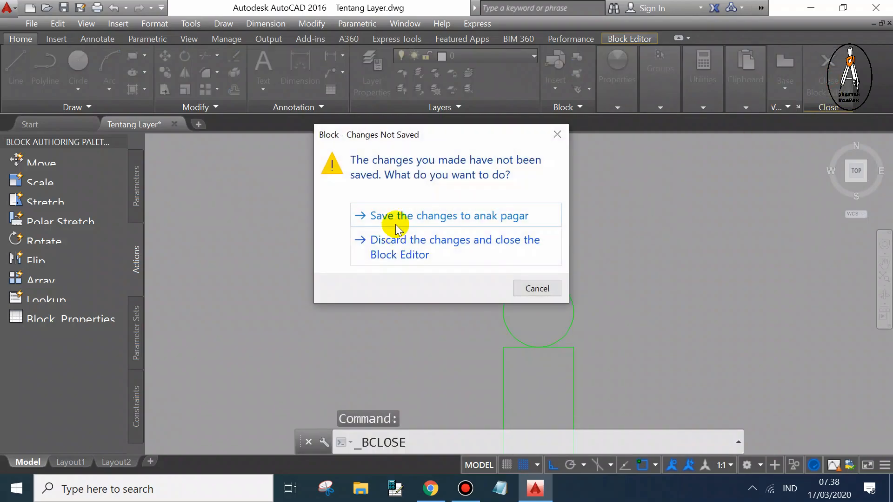
click(397, 216)
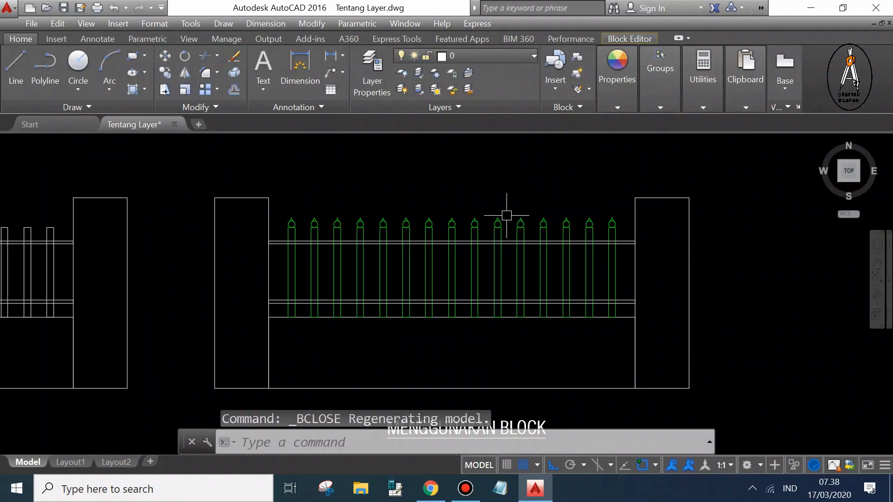
scroll(491, 234, down, 2)
scroll(281, 226, up, 2)
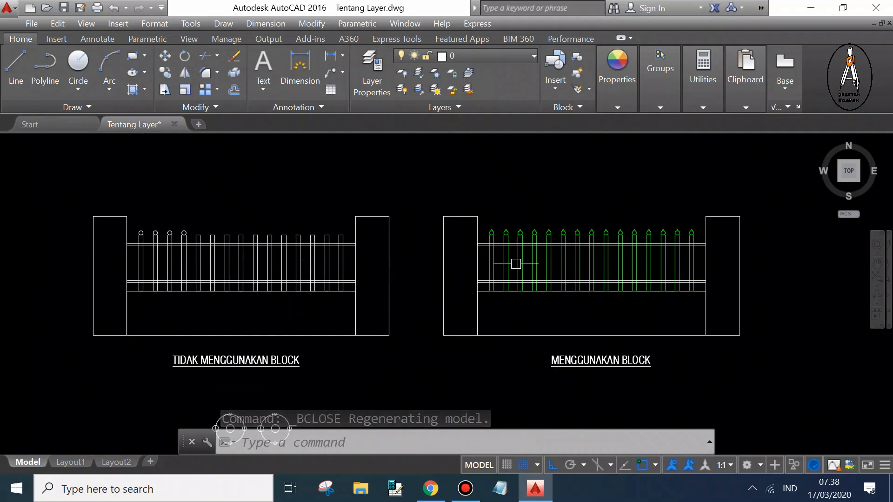
key(ctrl+s)
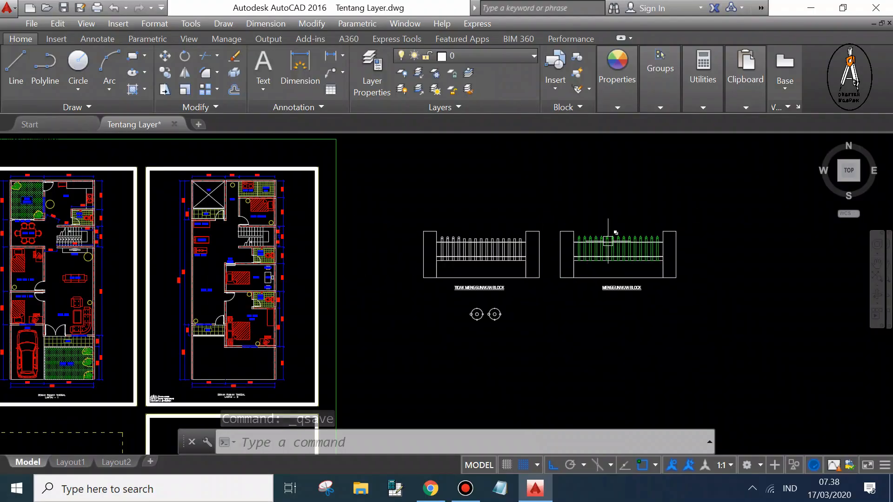
Step: Compare the two fences, and examine the Kamar Anak - Anak doors in the coloured ground-floor plan
scroll(624, 250, up, 5)
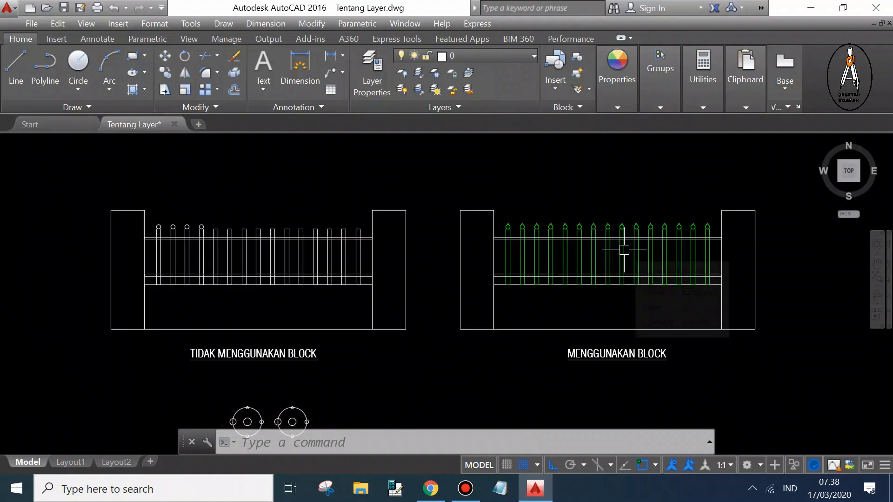
scroll(575, 225, down, 3)
mouse_move(280, 248)
middle_down()
mouse_move(405, 226)
mouse_move(482, 245)
middle_up()
middle_drag(261, 244, 346, 250)
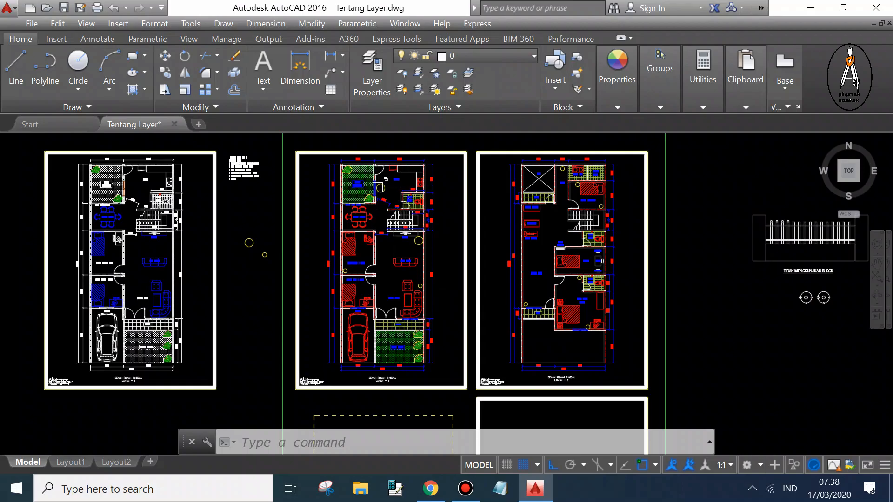
scroll(382, 256, up, 6)
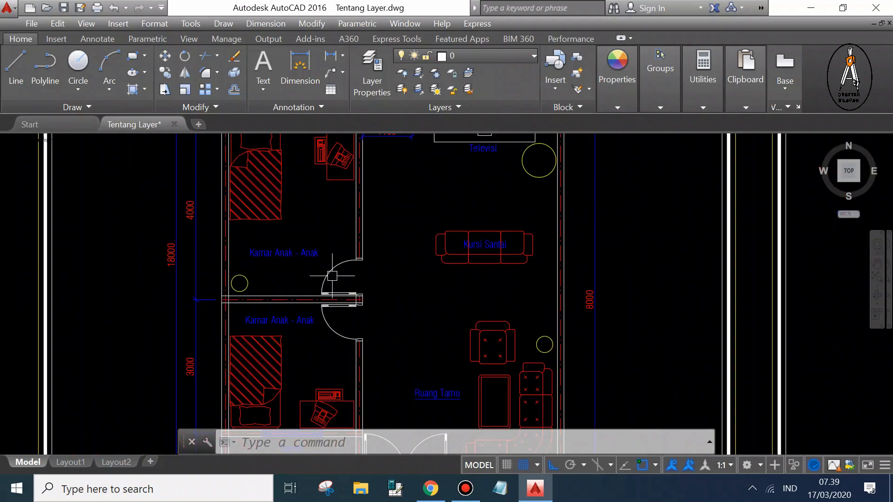
scroll(356, 272, up, 3)
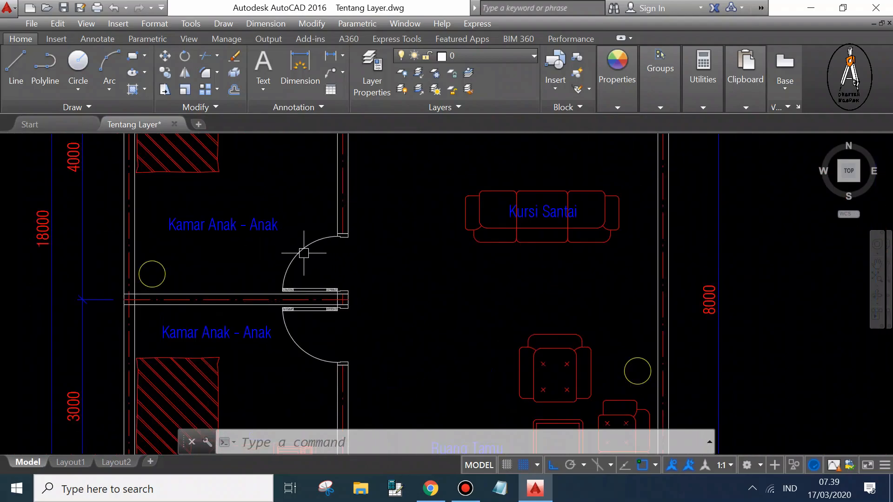
scroll(304, 253, down, 8)
scroll(358, 208, up, 5)
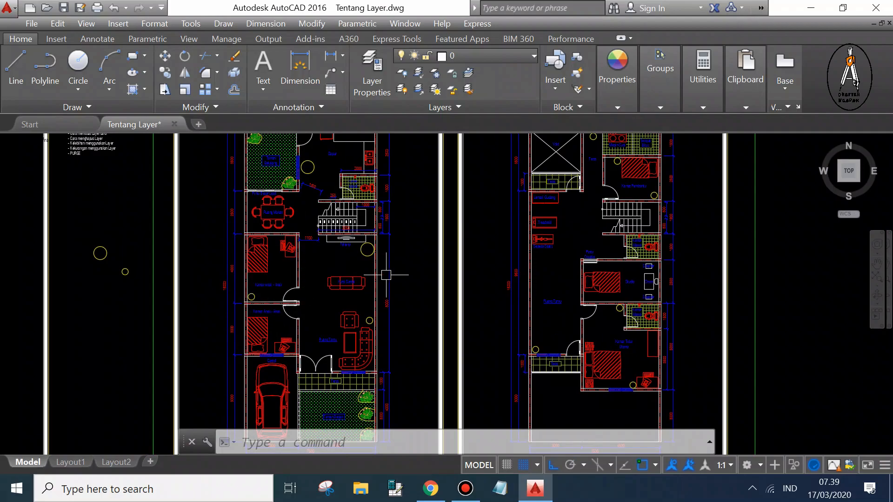
scroll(294, 278, up, 6)
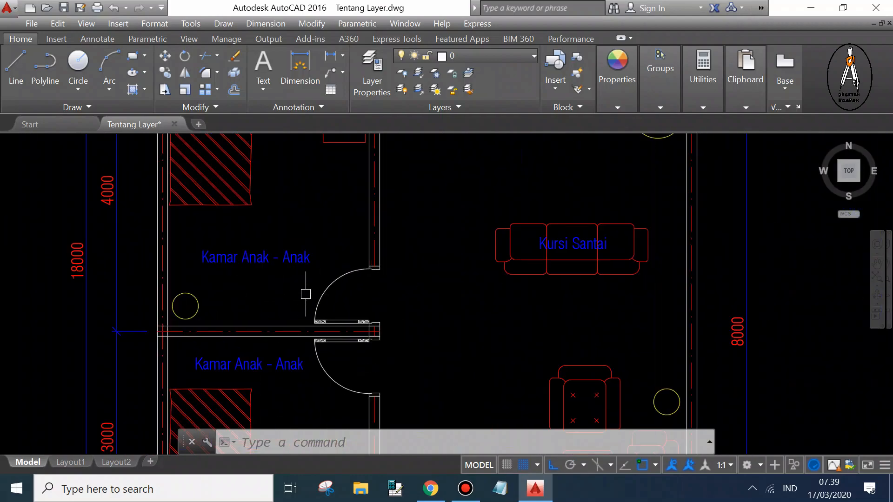
scroll(329, 278, up, 2)
double_click(335, 282)
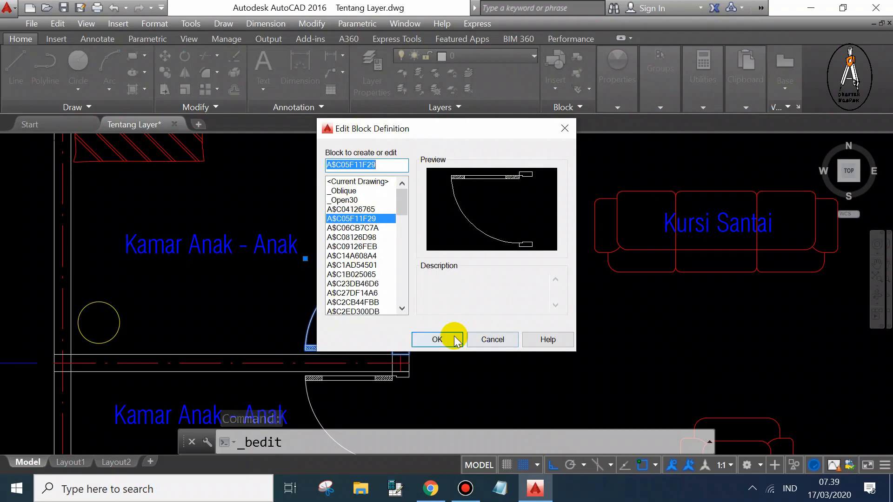
click(484, 340)
scroll(339, 299, down, 3)
scroll(294, 312, up, 3)
scroll(295, 312, up, 4)
scroll(191, 326, up, 2)
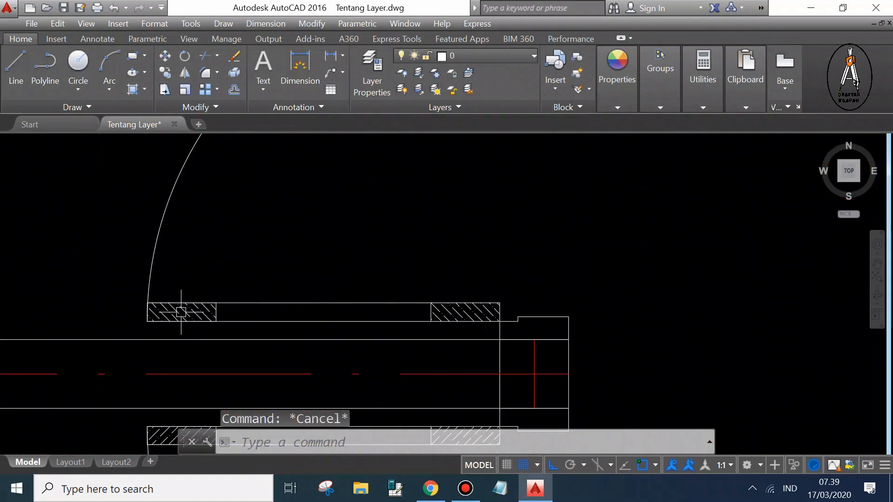
scroll(260, 315, up, 2)
scroll(260, 315, down, 2)
double_click(267, 299)
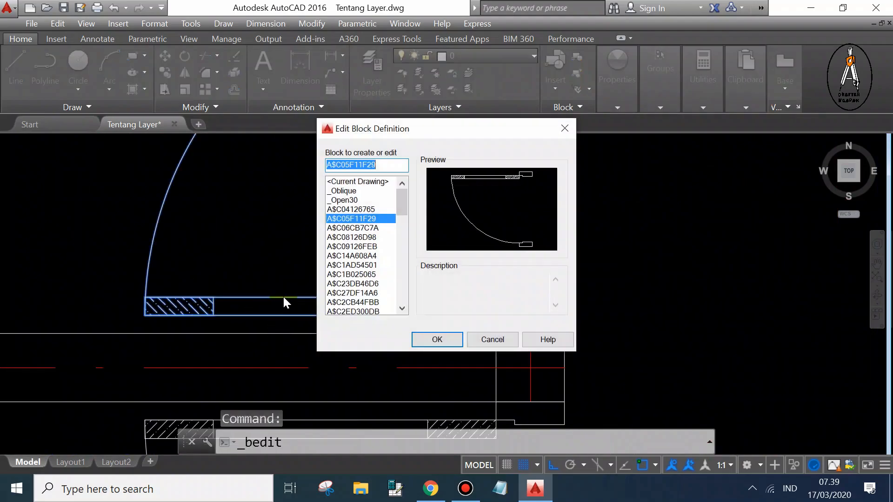
key(Escape)
scroll(390, 298, down, 6)
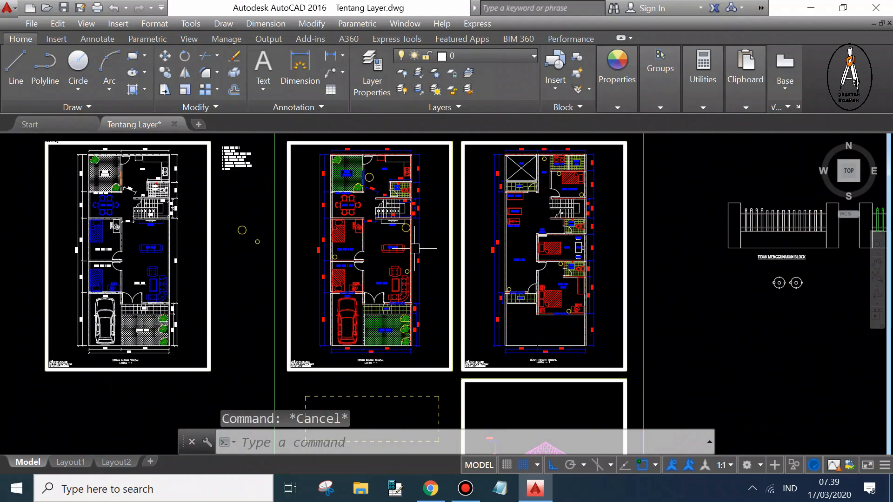
middle_drag(415, 249, 375, 258)
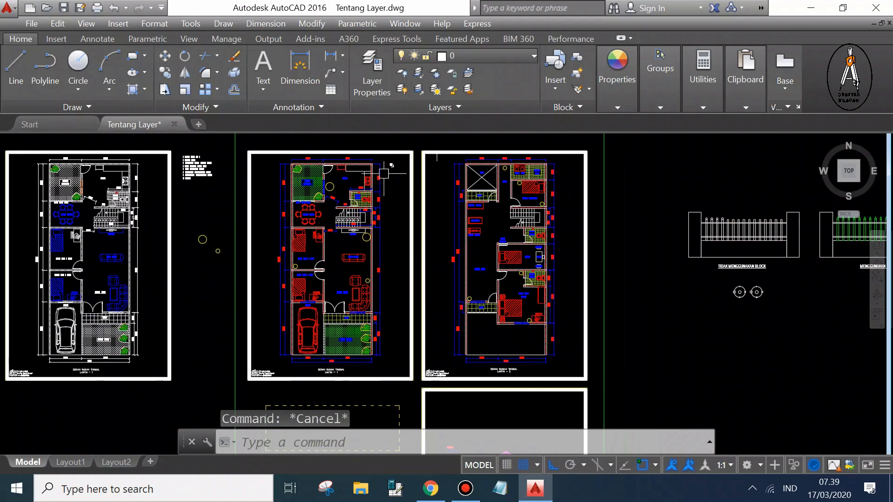
Step: Open the door block A$C05F11F29 from the lower Kamar Anak - Anak room in the Block Editor
scroll(313, 259, up, 8)
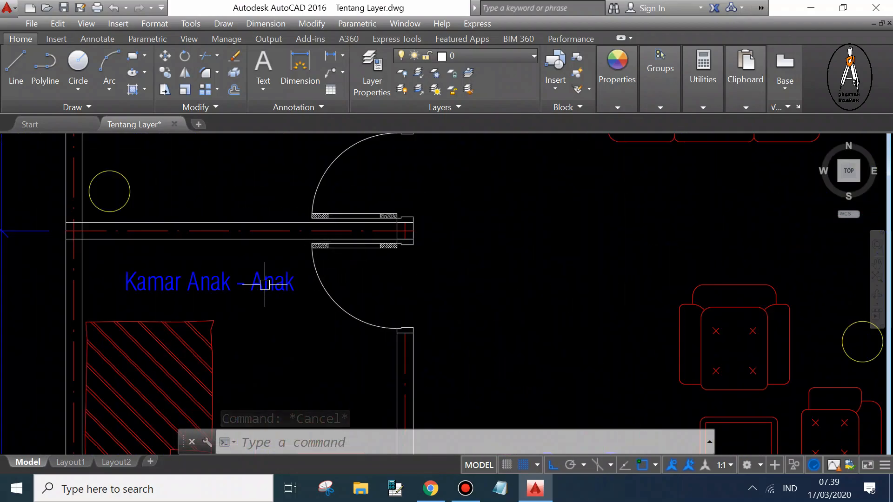
scroll(269, 282, down, 2)
scroll(267, 277, up, 4)
double_click(255, 261)
click(441, 337)
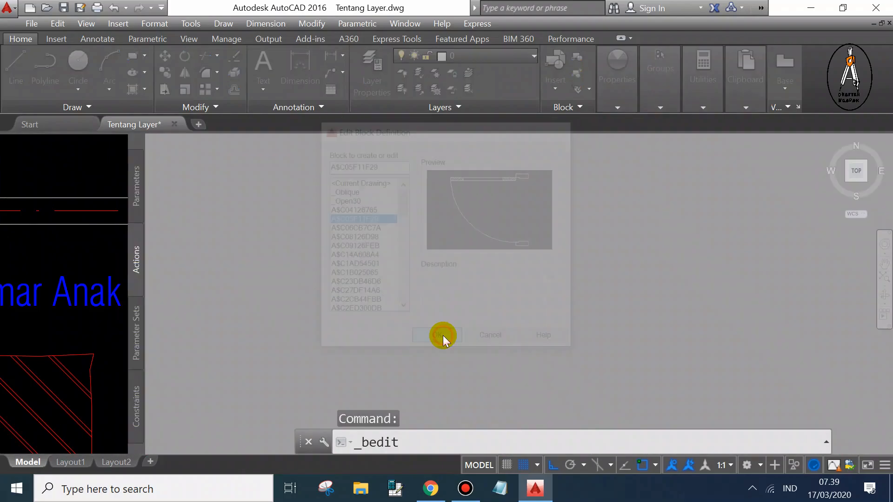
Step: Draw a flat rectangle as a centre line along the door leaf, between the inner-edge midpoints of its two hatched ends
text(REC)
key(Return)
click(283, 211)
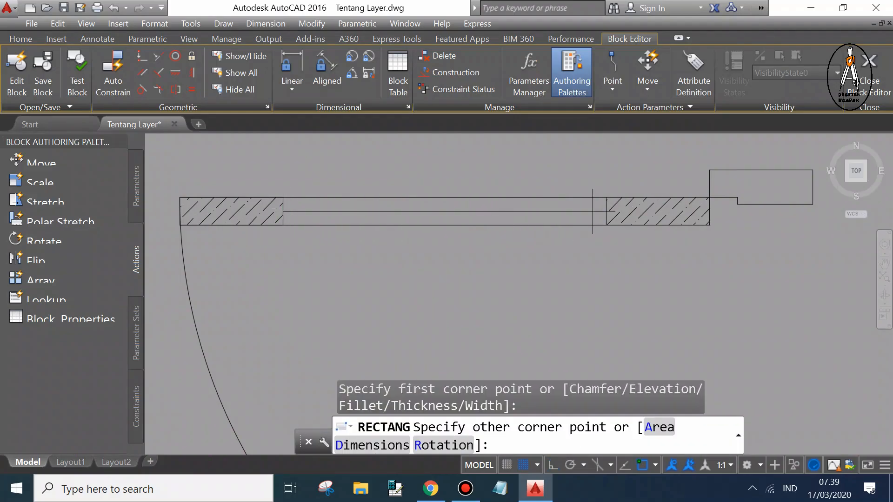
scroll(606, 212, up, 2)
key(Escape)
click(582, 210)
key(Escape)
Step: Copy the door leaf's centre line straight up to midway between it and the leaf's upper edge
text(co)
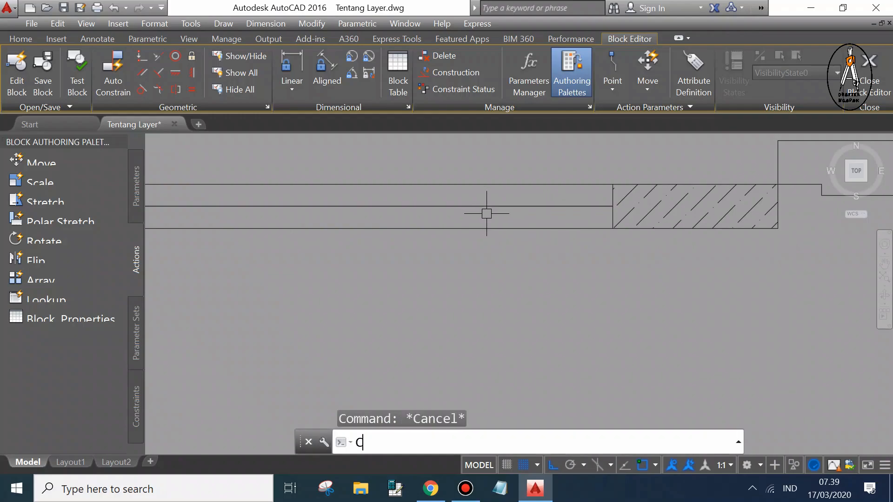
key(Return)
scroll(539, 210, up, 2)
click(538, 211)
key(Return)
click(587, 191)
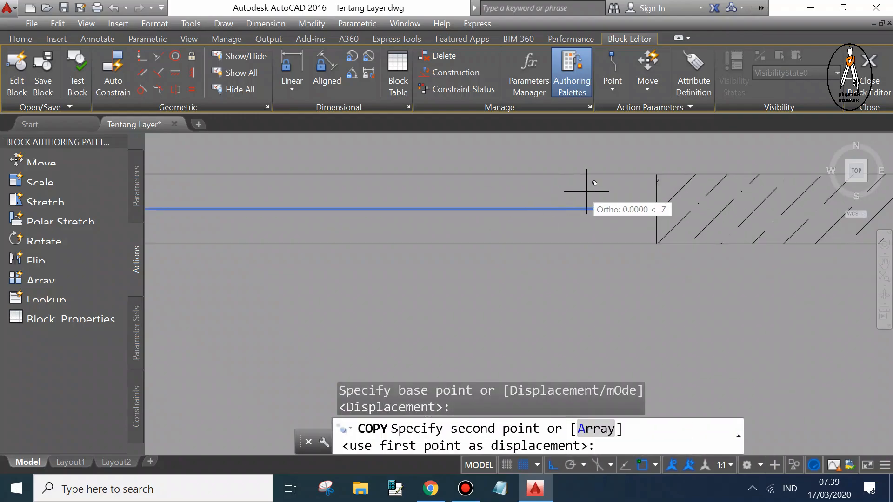
scroll(586, 192, up, 2)
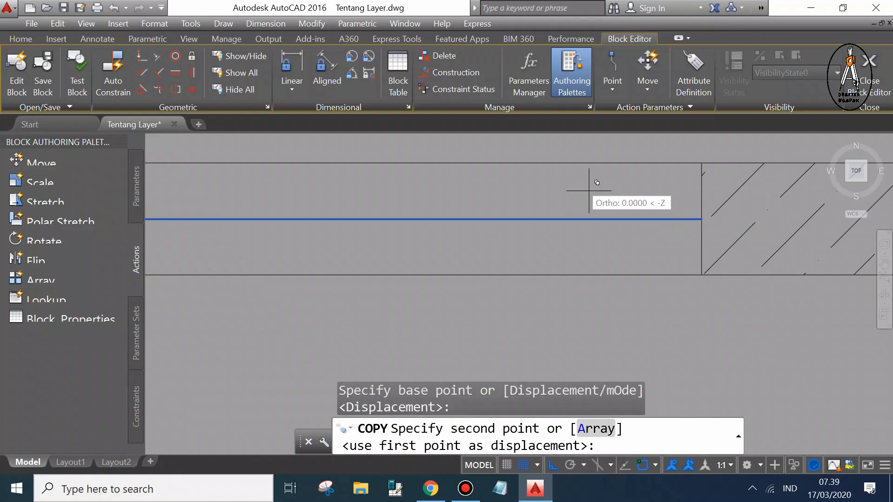
scroll(577, 189, down, 2)
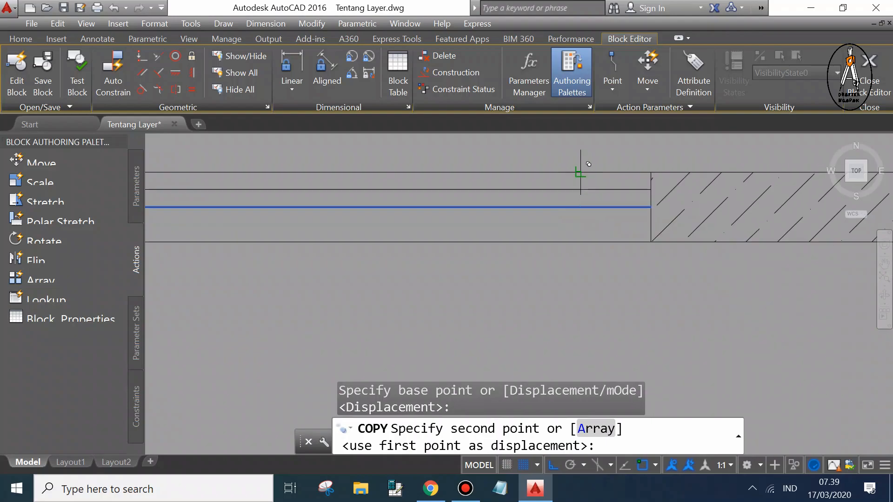
click(581, 190)
key(Escape)
Step: Copy the door leaf's centre line straight down to midway between it and the leaf's lower edge
key(Return)
click(605, 207)
key(Return)
click(598, 225)
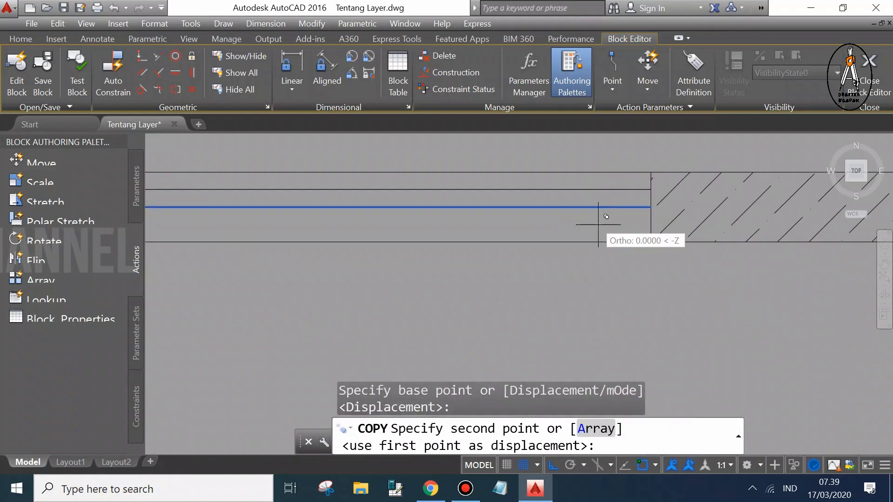
click(581, 241)
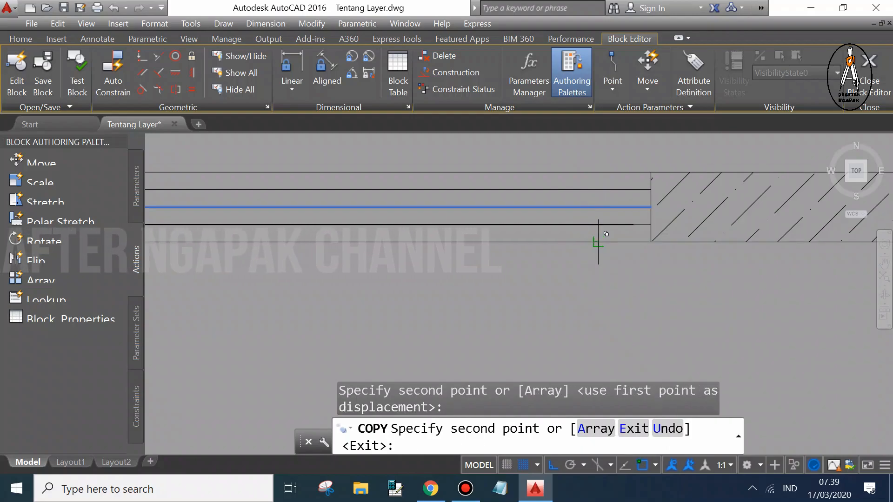
Step: Move the lower copied line horizontally so its end meets the inner edge of the hatched end panel
key(Escape)
text(m)
key(Return)
click(632, 225)
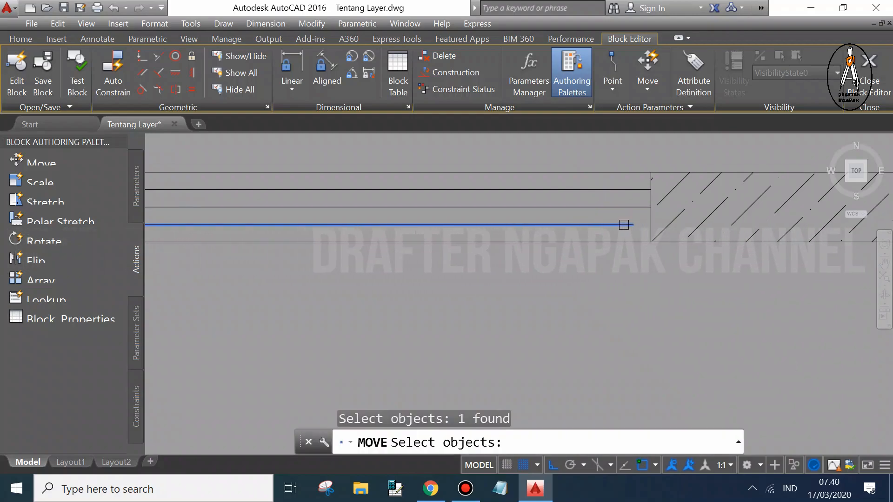
key(Return)
click(651, 224)
click(651, 224)
Step: Erase the original centre line of the door leaf, keeping the two copies above and below it
scroll(551, 214, down, 4)
key(Escape)
click(526, 216)
key(Escape)
scroll(479, 213, up, 1)
scroll(479, 212, down, 4)
scroll(474, 212, up, 6)
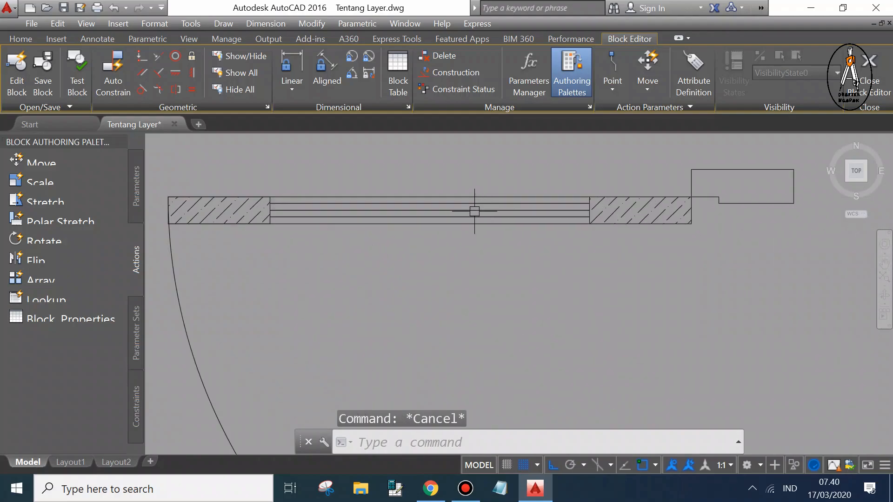
click(410, 209)
key(Delete)
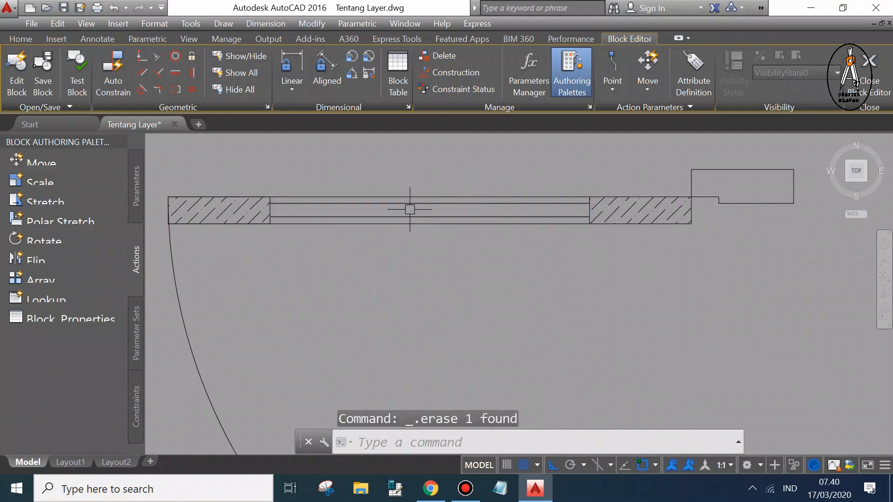
Step: Hatch the strip between the door leaf's two inner lines with the ANGLE pattern at scale 1
text(h)
key(Return)
click(412, 210)
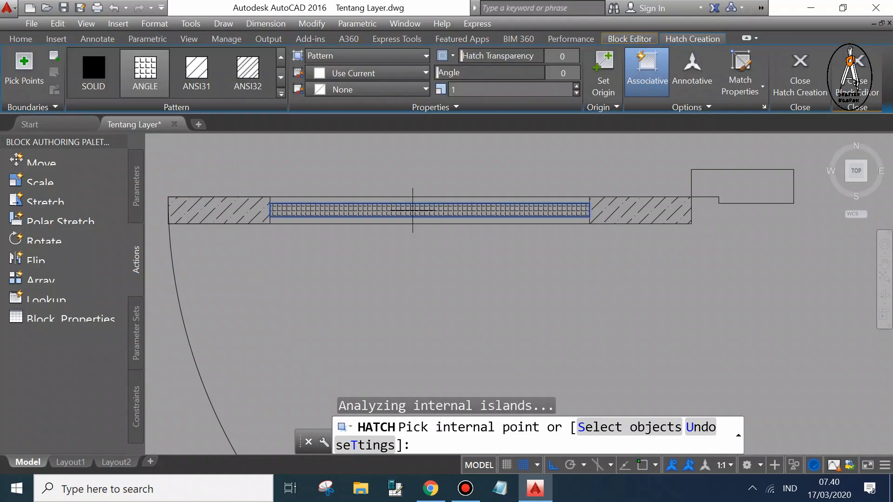
key(Return)
key(Escape)
scroll(450, 212, down, 4)
scroll(450, 212, down, 2)
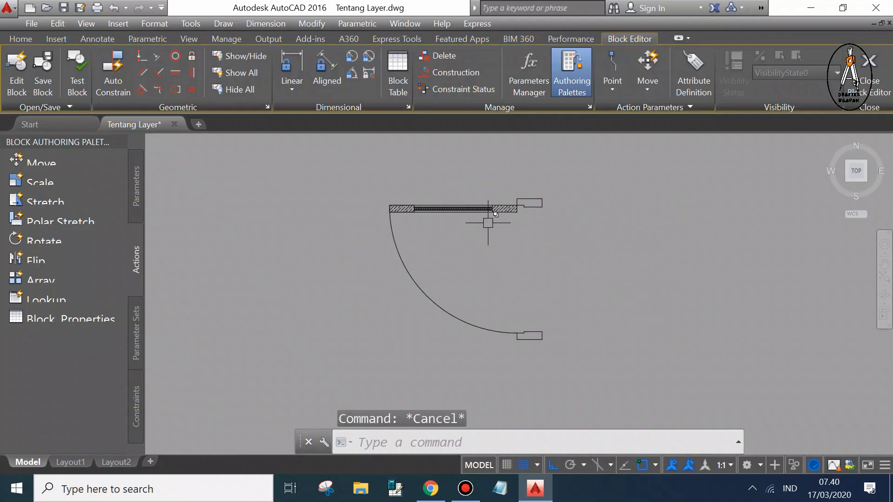
Step: Close the Block Editor and save the changes to the door block
scroll(501, 251, up, 2)
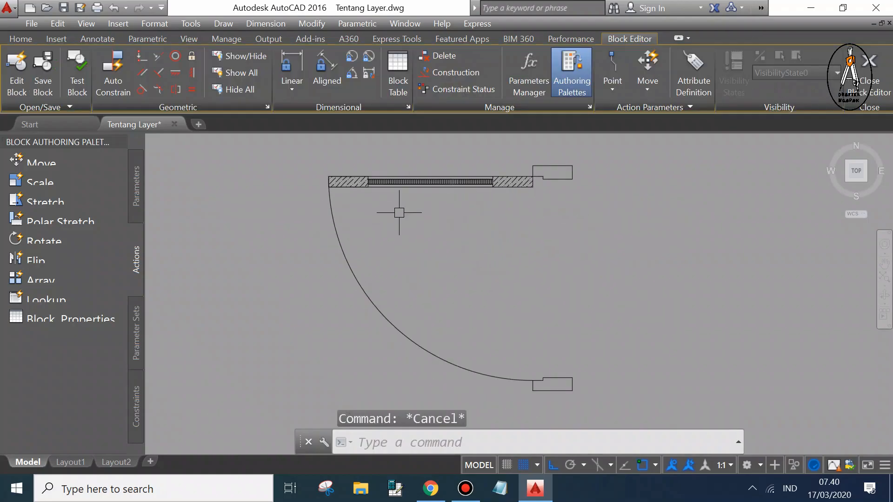
click(869, 74)
click(405, 216)
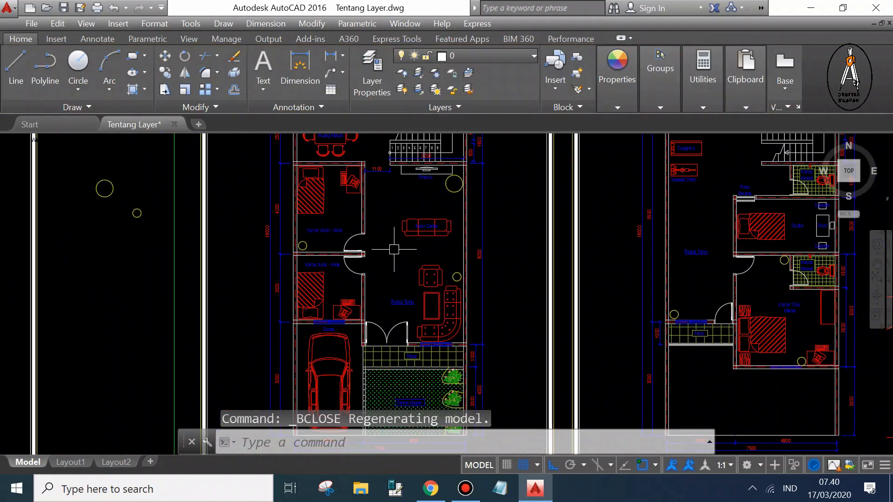
Step: Examine the edited door leaf in the floor plan's door instances, and view all the drawing sheets together
scroll(751, 262, up, 6)
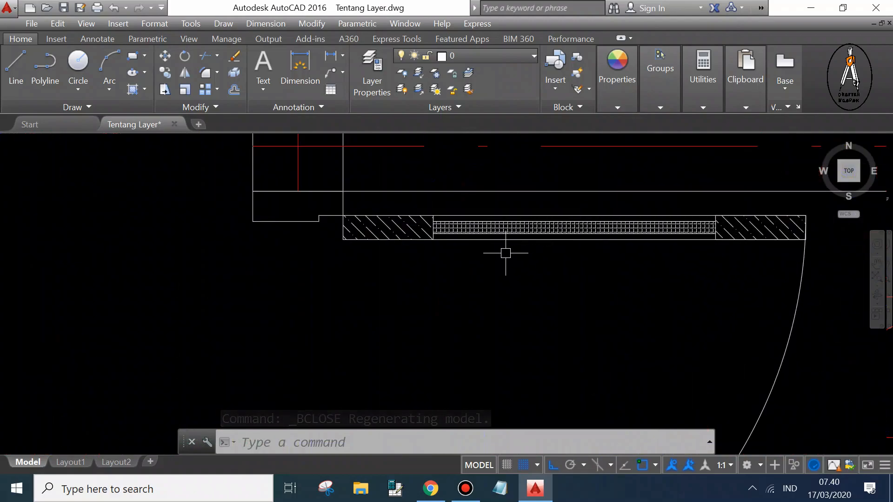
scroll(508, 249, down, 6)
scroll(535, 208, up, 4)
scroll(469, 224, down, 8)
scroll(469, 224, down, 5)
mouse_move(421, 259)
middle_down()
mouse_move(414, 229)
mouse_move(417, 241)
mouse_move(422, 222)
mouse_move(452, 213)
middle_up()
scroll(411, 241, down, 2)
key(Escape)
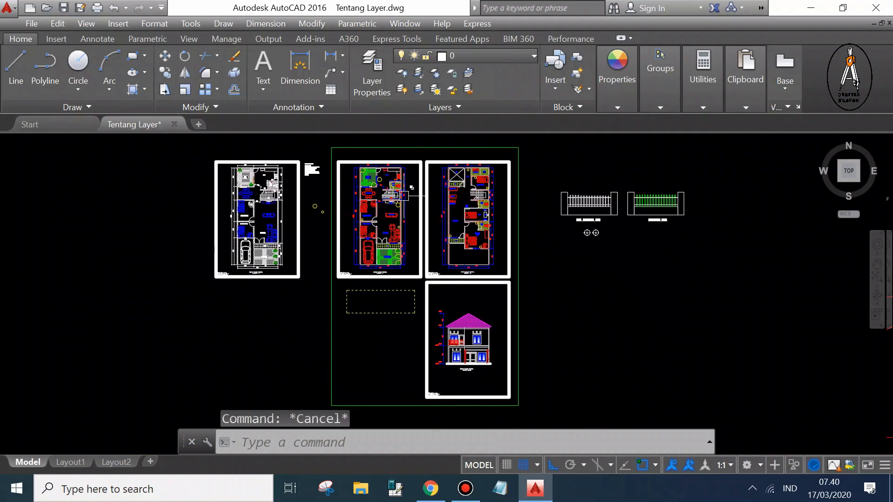
Step: Save the drawing Tentang Layer.dwg
key(ctrl+s)
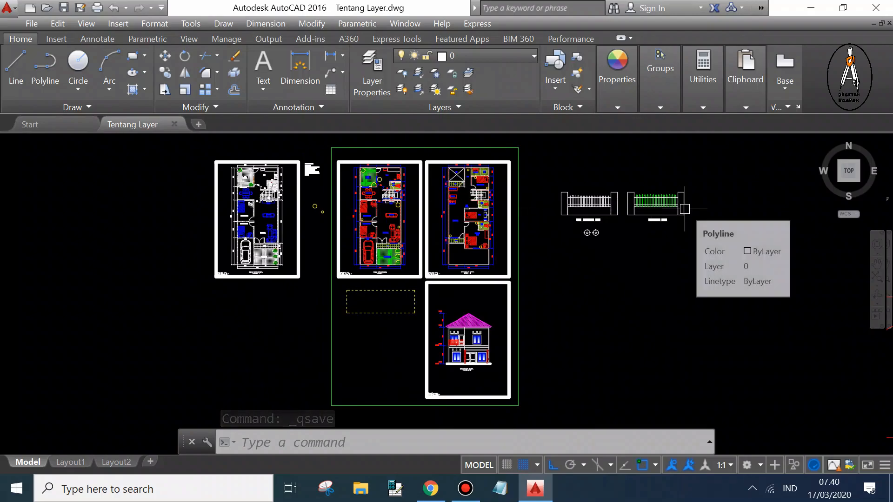
key(Escape)
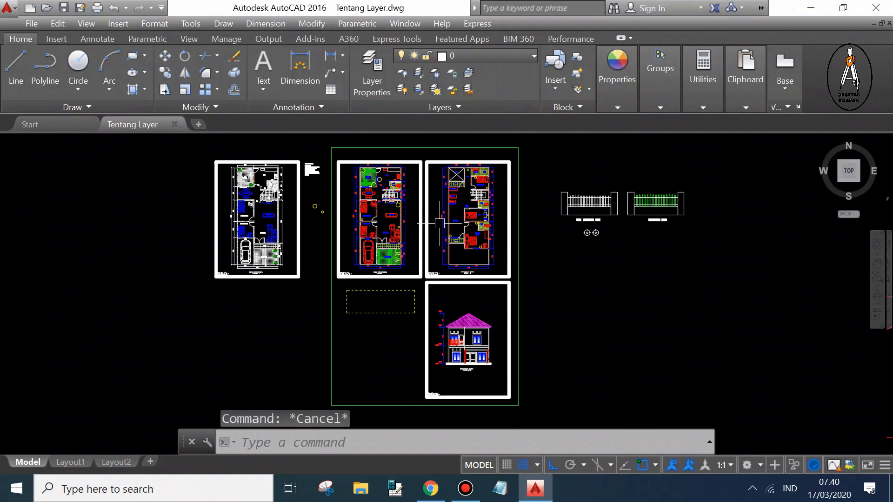
key(ctrl+s)
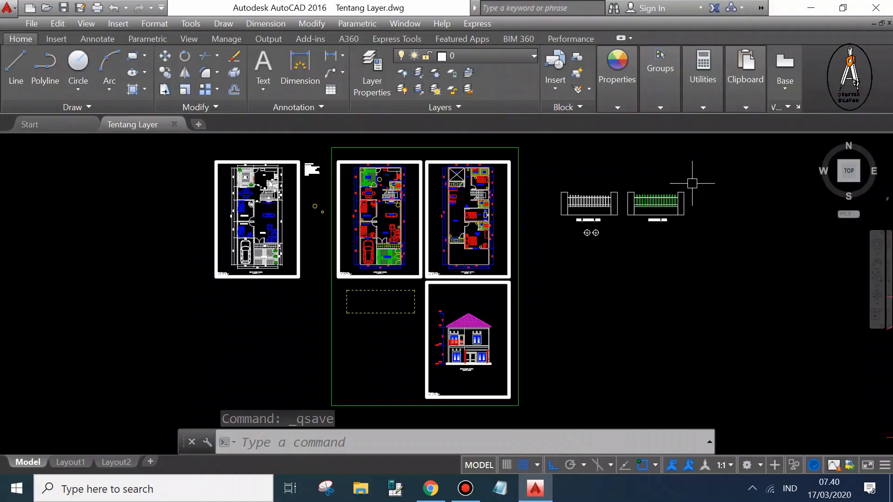
Step: Compare the TIDAK MENGGUNAKAN BLOCK fence with the MENGGUNAKAN BLOCK fence
scroll(662, 203, up, 4)
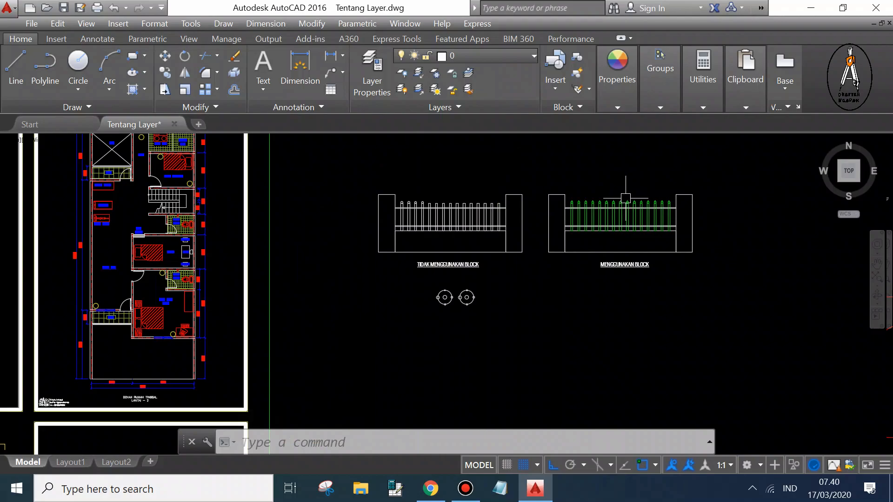
middle_drag(579, 199, 473, 200)
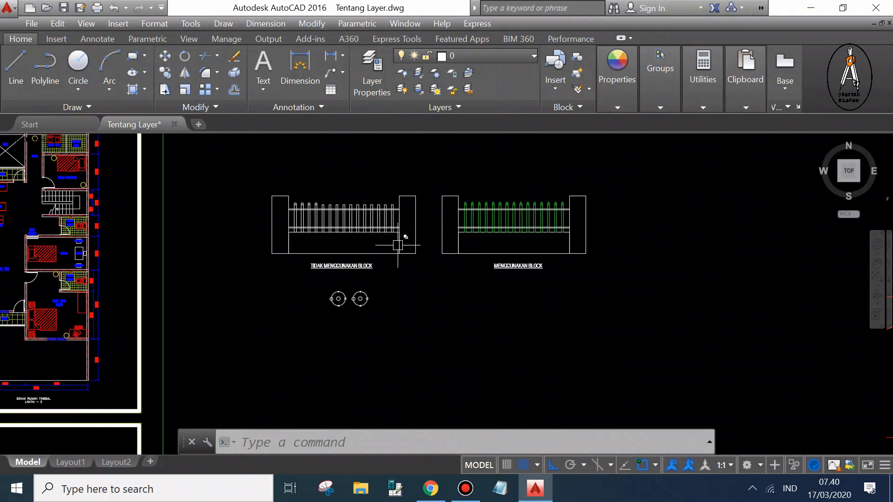
scroll(306, 211, up, 4)
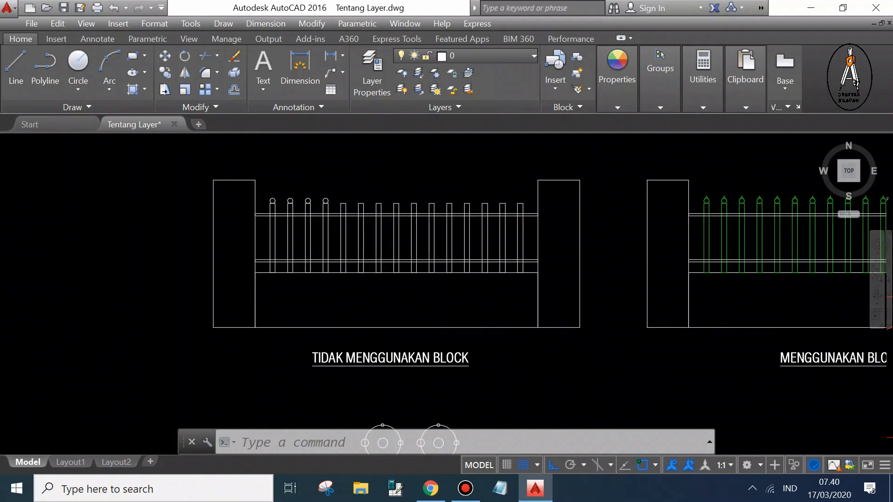
middle_drag(311, 190, 293, 173)
scroll(333, 200, down, 2)
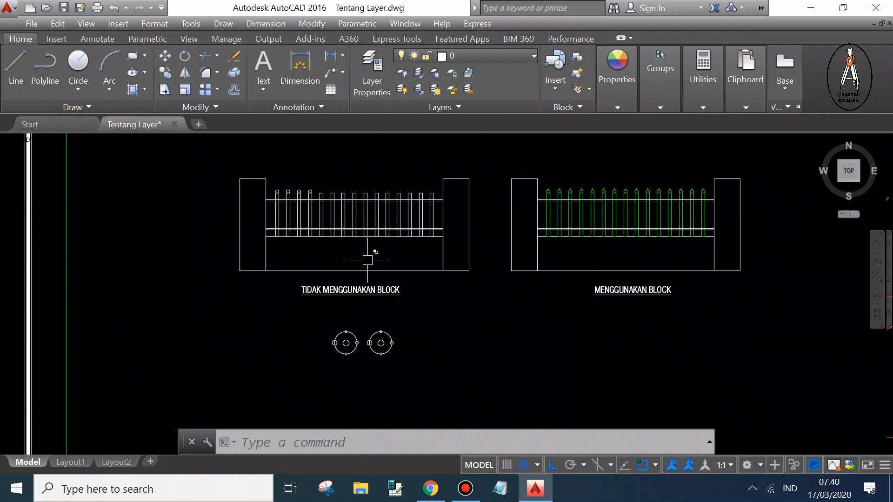
mouse_move(393, 269)
middle_drag(602, 259, 504, 255)
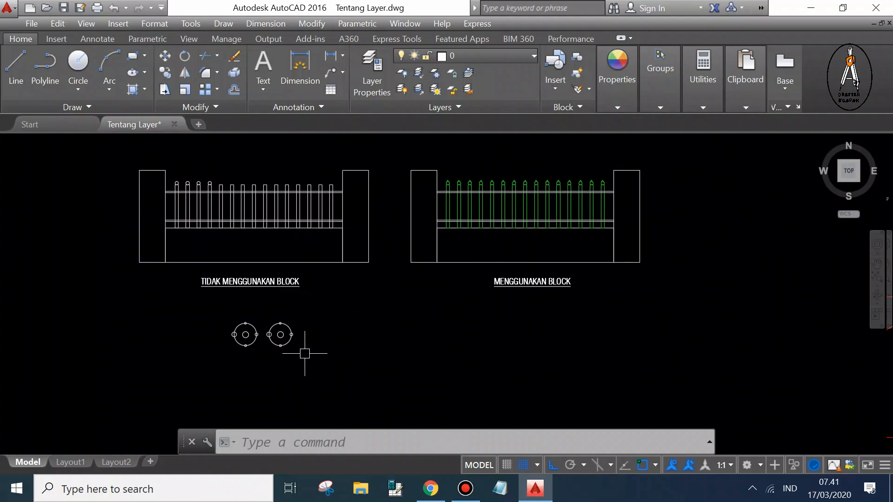
Step: Copy the upper Kamar Anak - Anak door and paste it into an empty area outside the floor plans
scroll(394, 312, down, 8)
scroll(454, 285, up, 10)
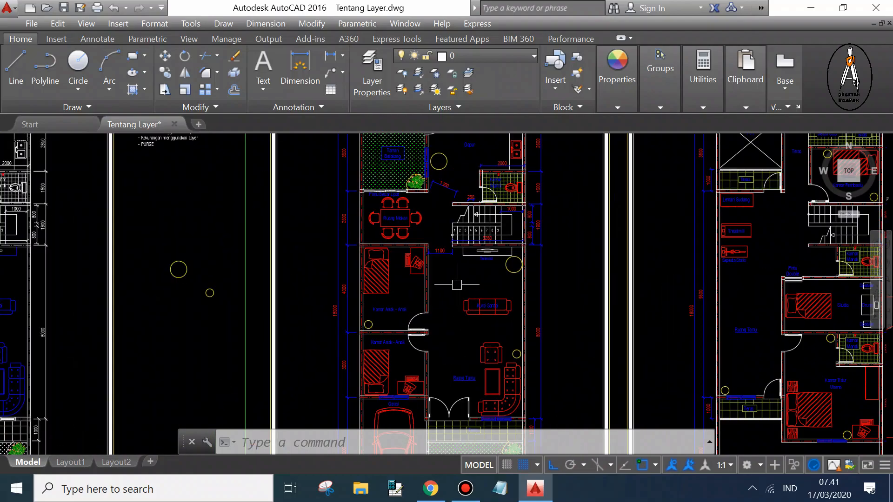
text(C)
key(Escape)
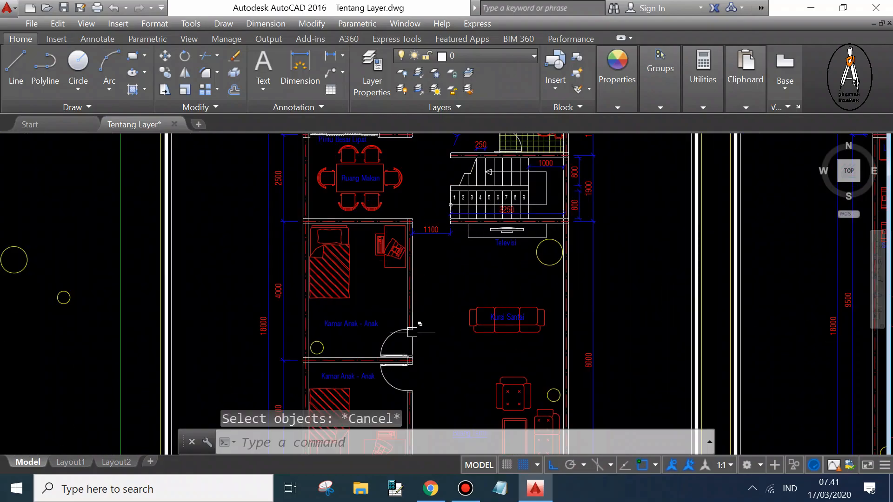
scroll(395, 344, down, 6)
key(Escape)
scroll(382, 250, up, 3)
scroll(515, 295, down, 4)
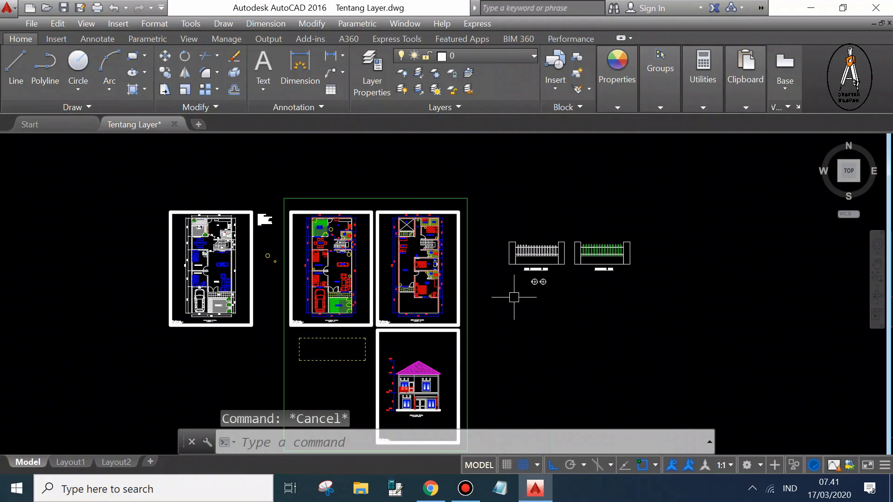
scroll(538, 309, up, 2)
key(ctrl+v)
scroll(521, 307, up, 2)
scroll(505, 314, up, 3)
Step: Explode the pasted door block into its separate objects
text(x)
key(space)
click(578, 308)
key(space)
scroll(587, 307, up, 2)
key(Escape)
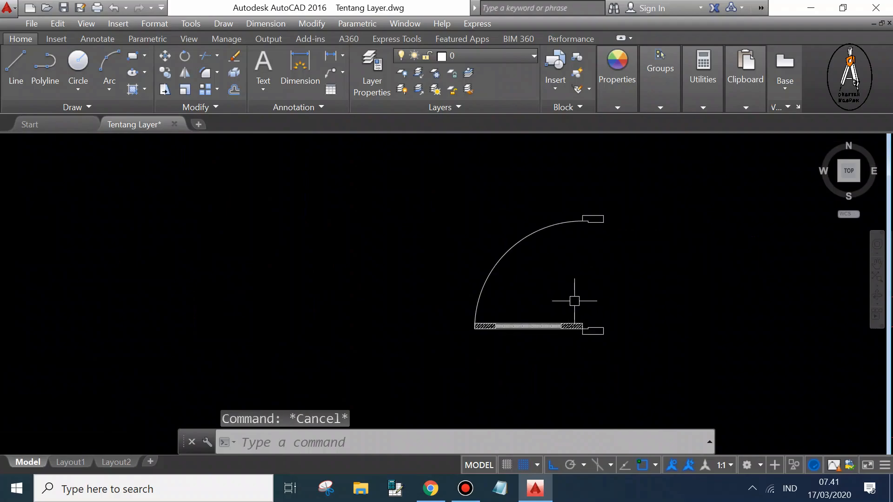
Step: Check the exploded door's swing arc by selecting it on its own, and clear the selection
key(space)
scroll(522, 235, up, 2)
key(Escape)
click(524, 241)
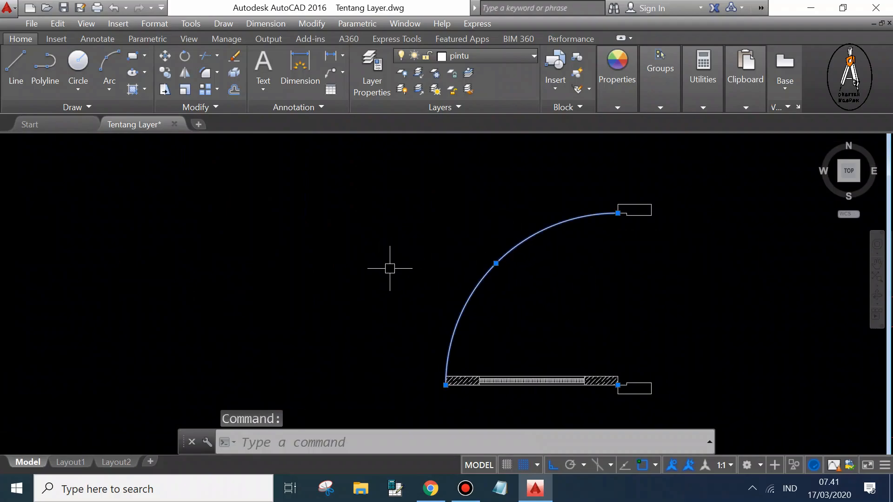
scroll(389, 268, down, 2)
key(Escape)
scroll(474, 291, up, 2)
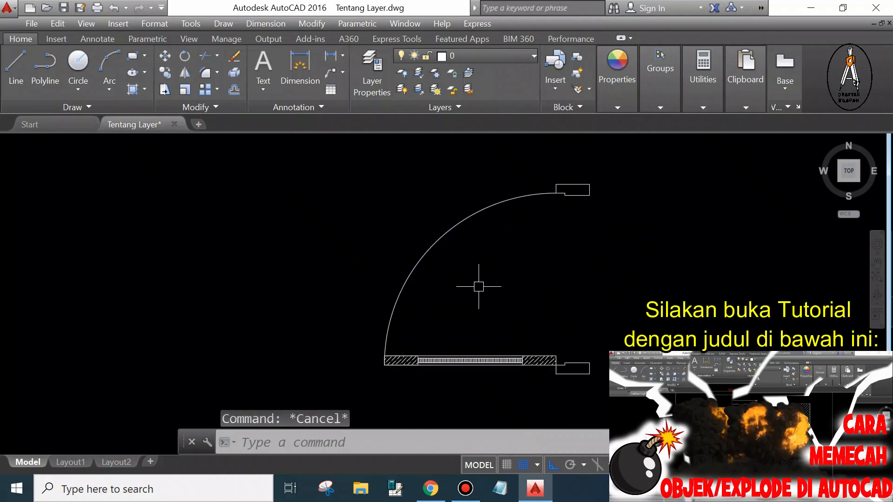
click(470, 224)
middle_drag(567, 228, 498, 225)
key(Escape)
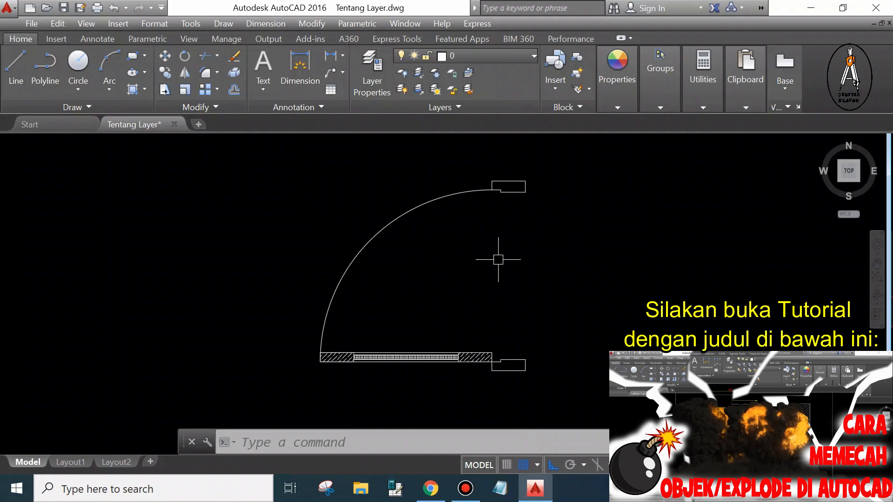
key(Escape)
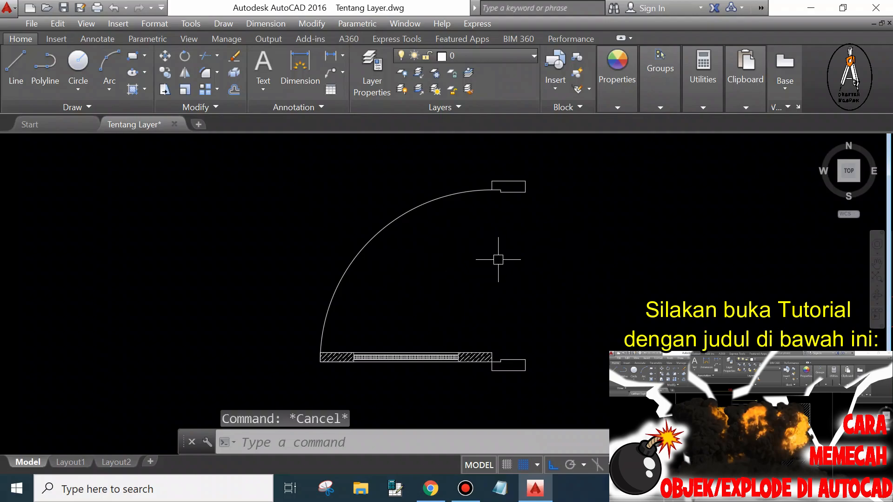
text(X)
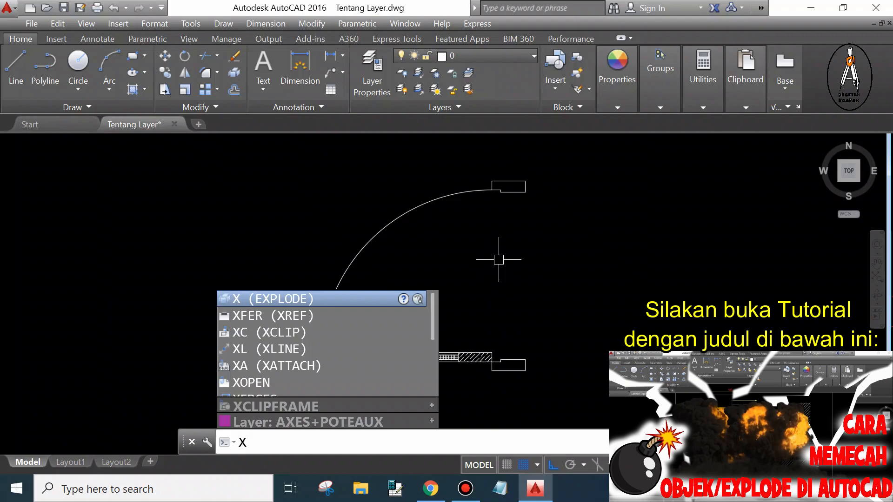
click(350, 303)
key(Escape)
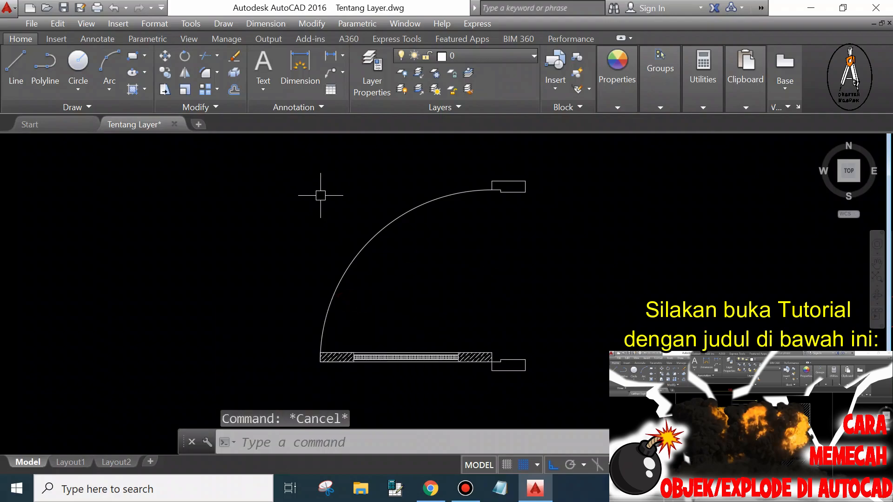
Step: Paste another copy of the door block beside the exploded door
scroll(462, 324, down, 3)
key(ctrl+v)
click(566, 320)
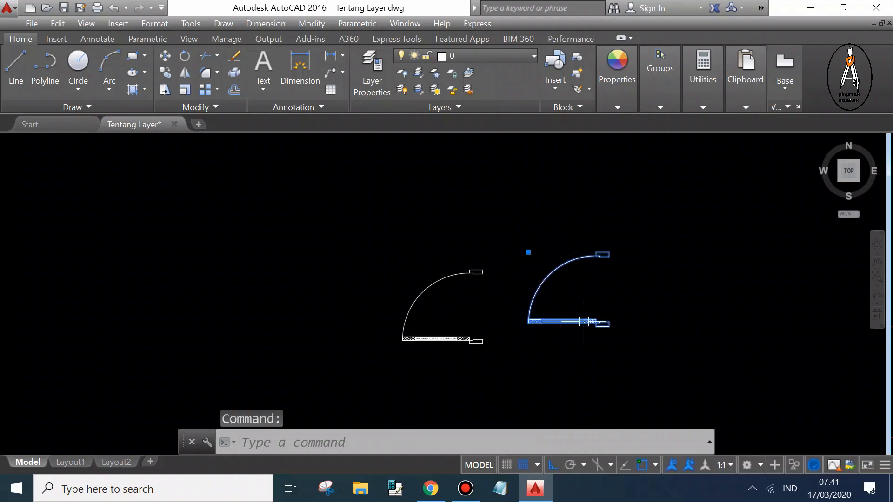
key(Escape)
Step: Explode the second pasted door and pick a part of its leaf to check for separate objects
text(x)
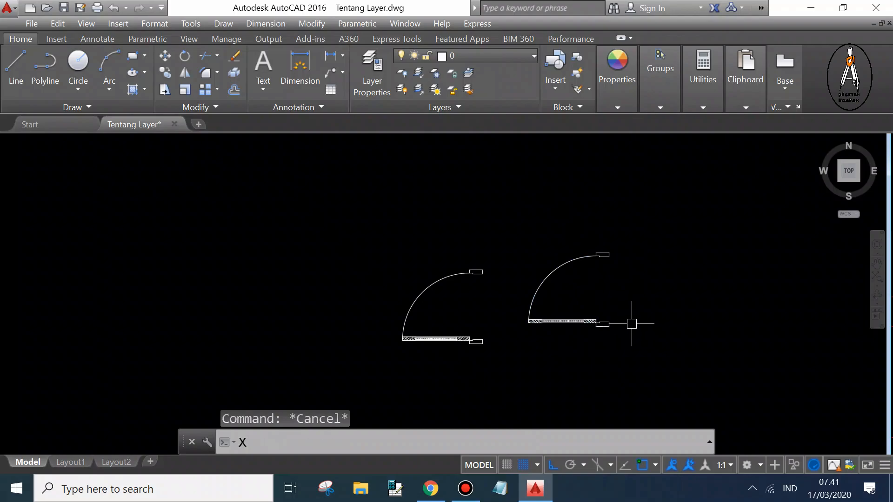
key(Return)
click(593, 323)
key(Return)
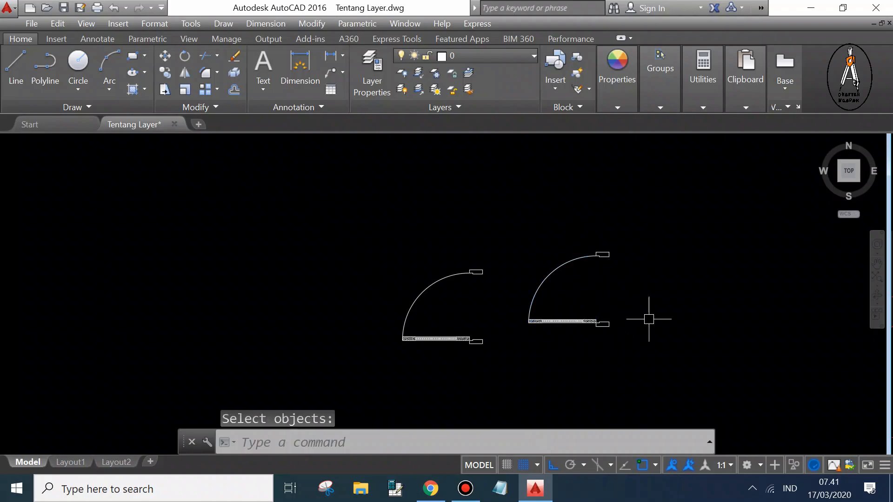
key(Escape)
scroll(588, 319, up, 2)
click(588, 319)
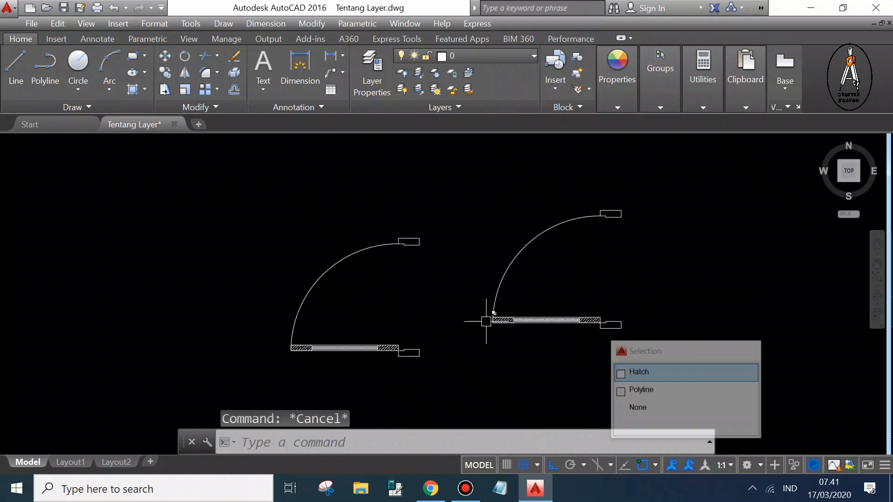
Step: Erase all objects of the second exploded door
click(461, 183)
click(664, 366)
key(Delete)
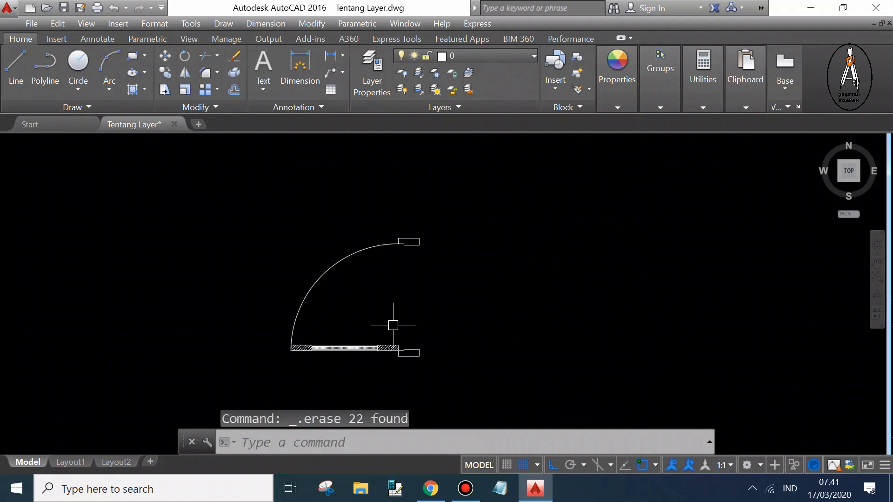
scroll(317, 330, up, 2)
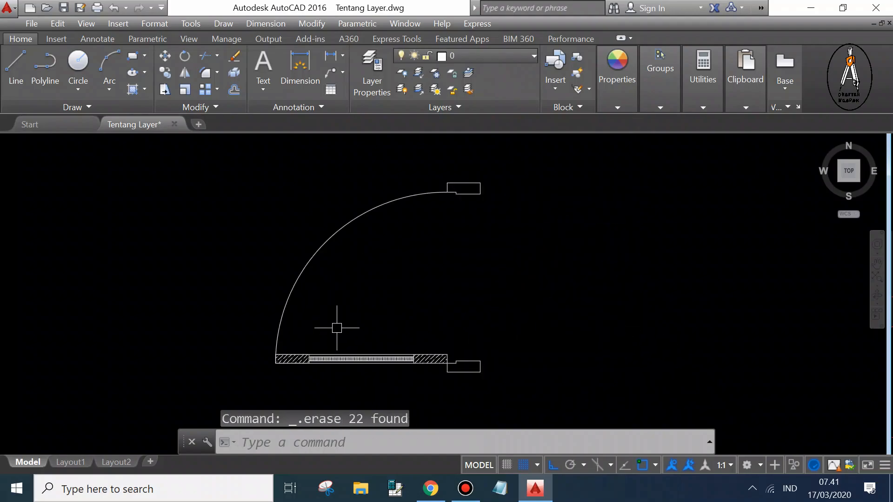
Step: Check that the remaining exploded door's swing arc is a separate object by selecting it, and clear the selection
click(394, 208)
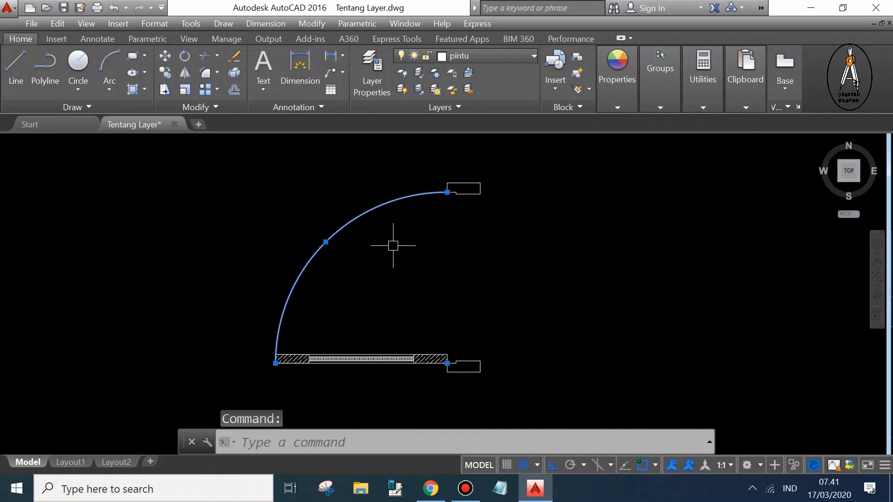
scroll(393, 246, down, 2)
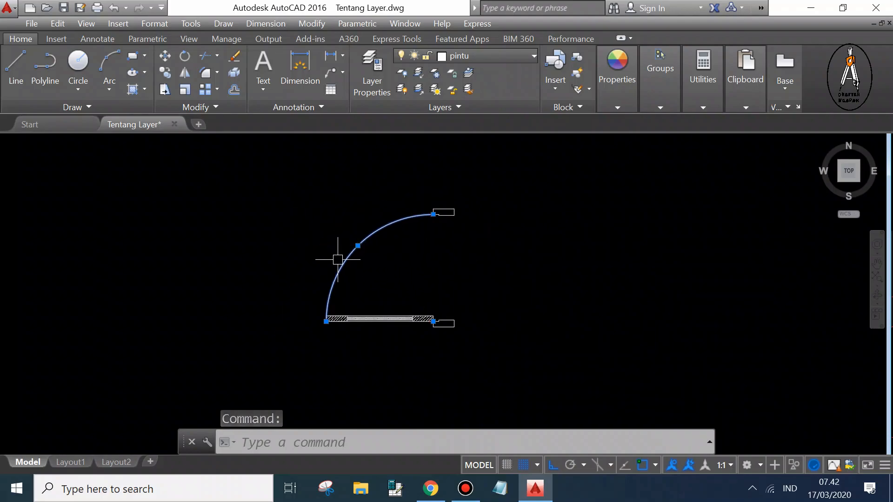
key(Escape)
scroll(344, 255, up, 2)
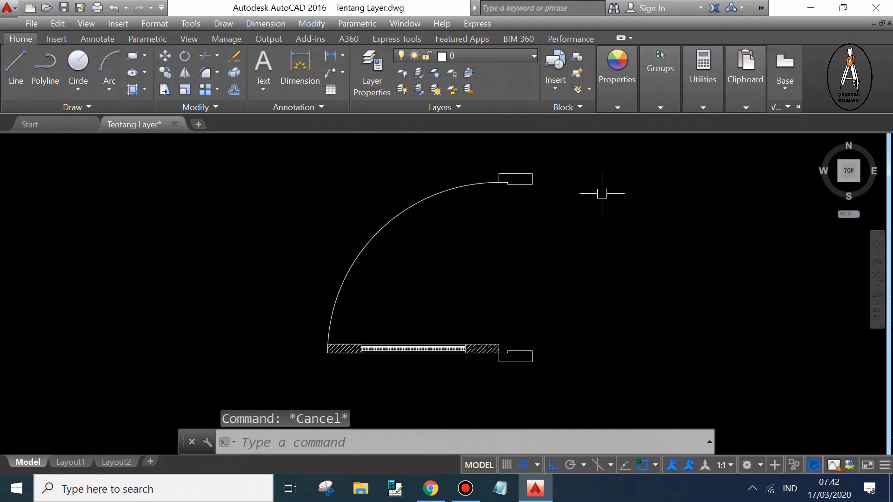
scroll(409, 289, down, 2)
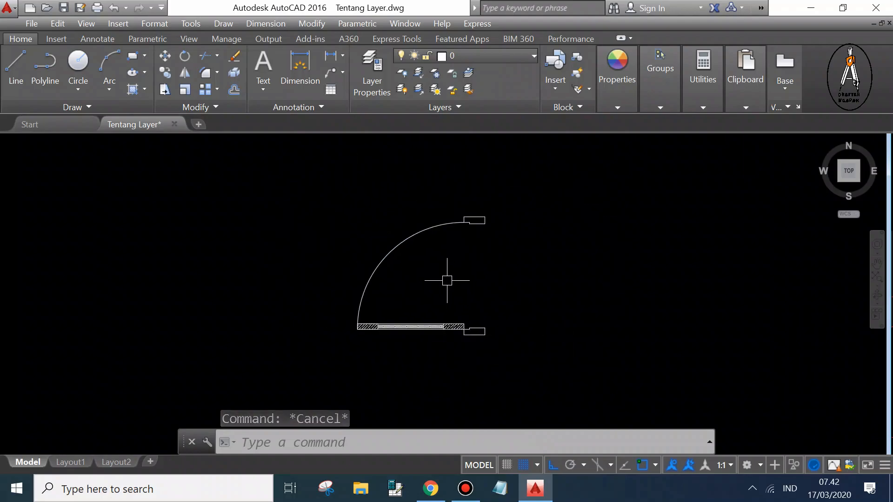
scroll(451, 276, up, 2)
scroll(507, 339, down, 2)
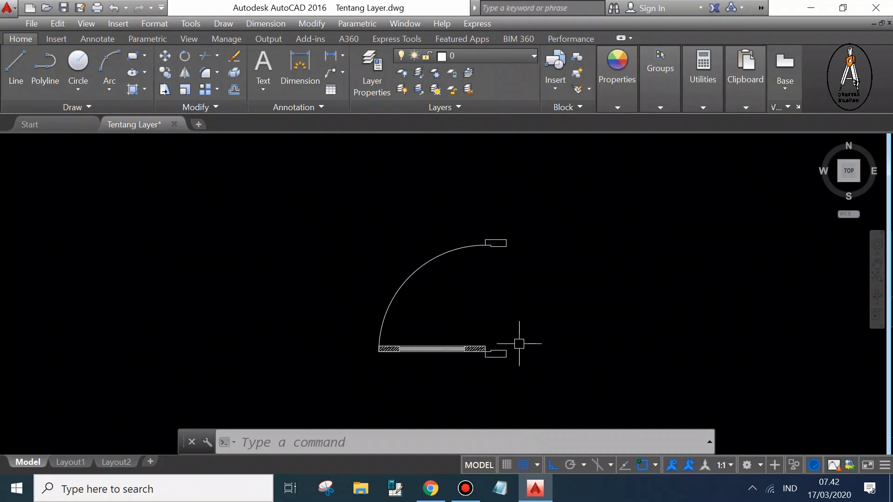
Step: Select all objects of the exploded door and start a block definition named DSFDSGFSDGFDS
click(561, 378)
click(359, 219)
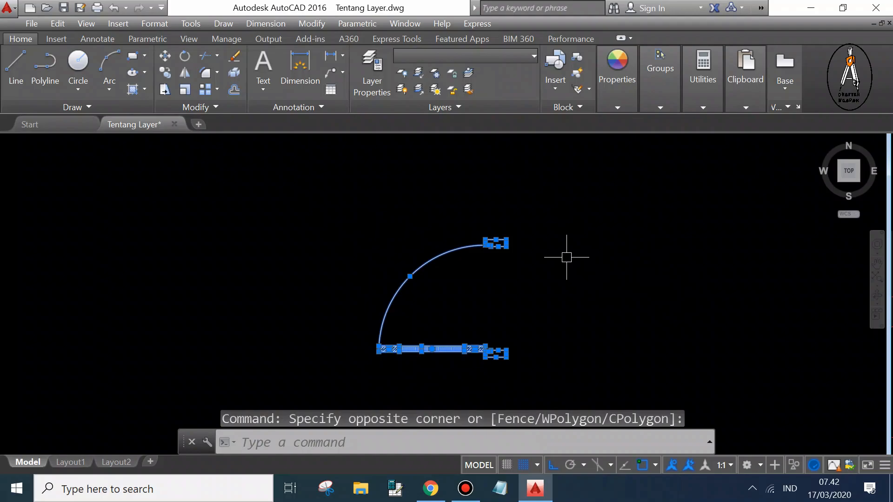
text(B)
key(Return)
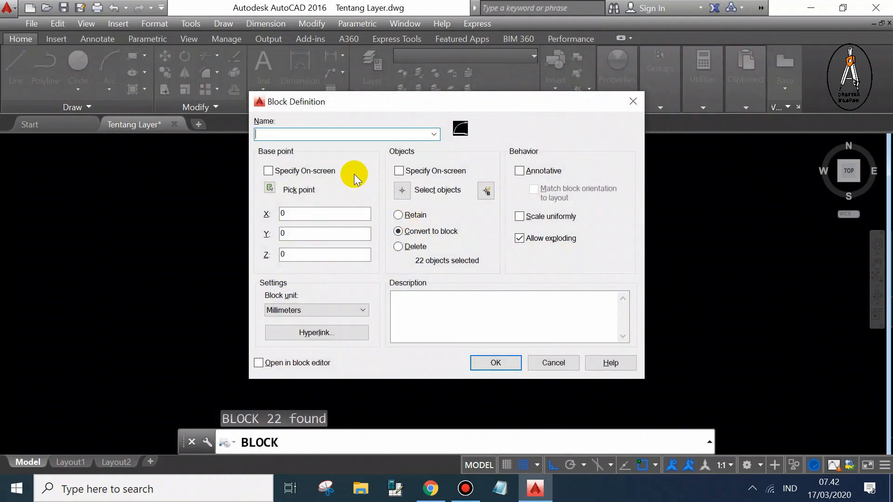
text(PINTU)
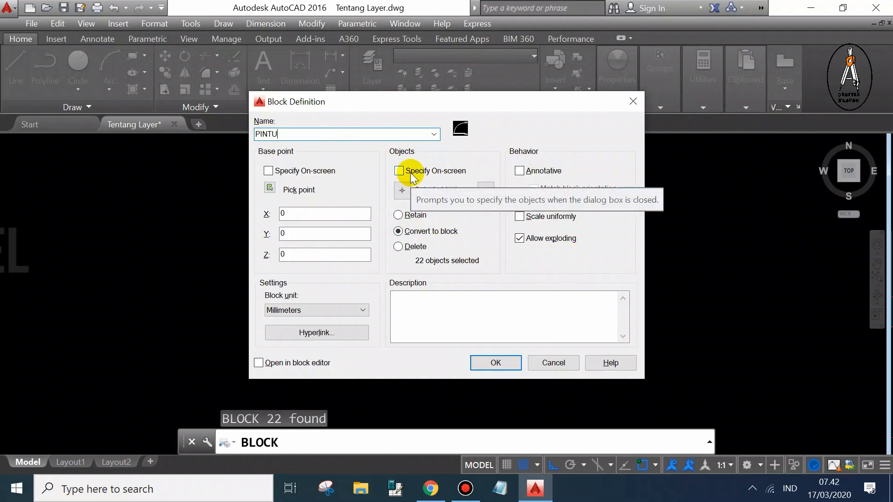
double_click(287, 132)
text(DS)
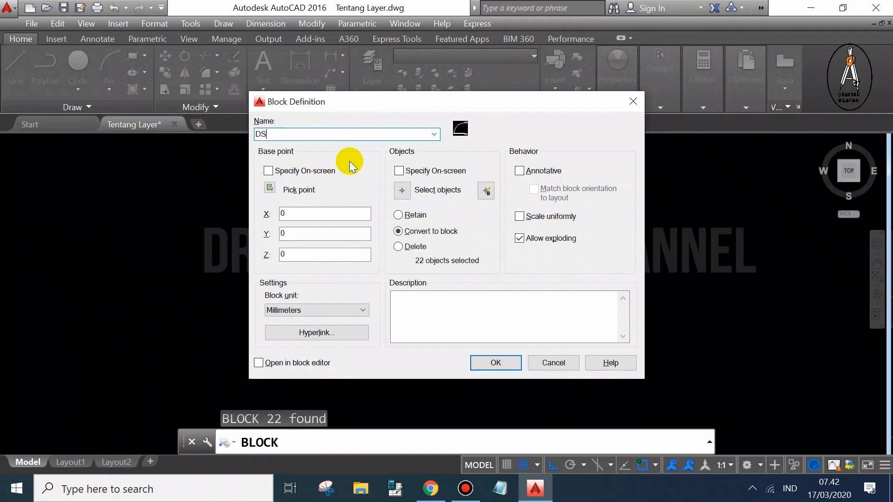
text(FDSGFSDGFDS)
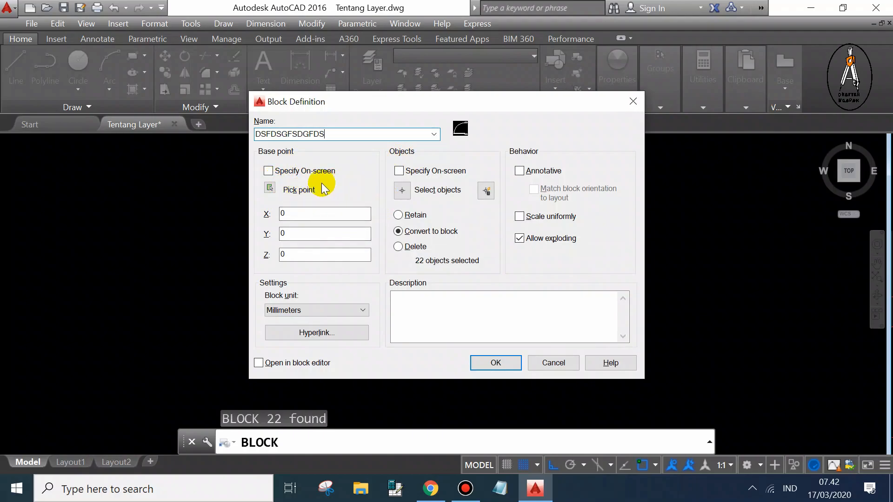
Step: Pick the block's base point inside the door swing and create the block
click(280, 188)
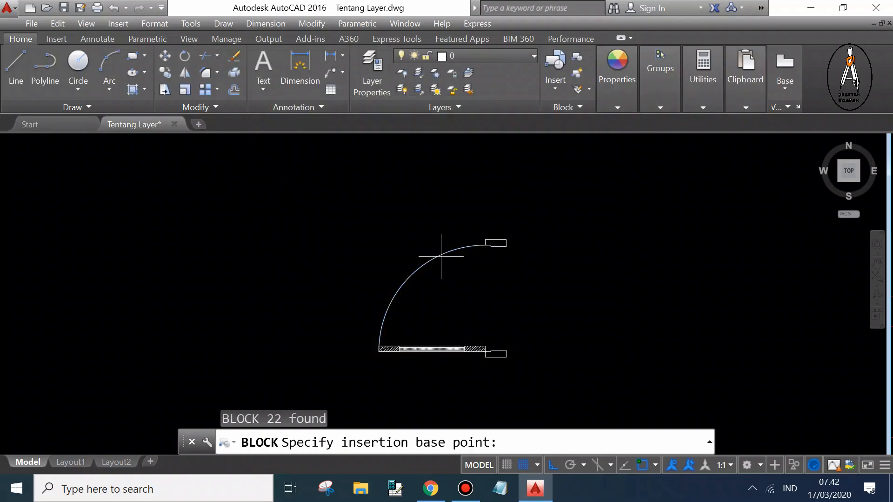
click(450, 300)
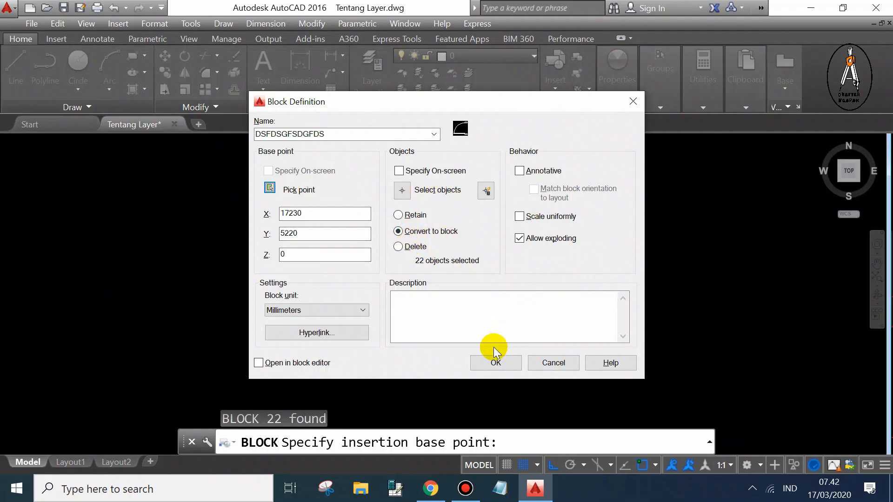
click(494, 363)
key(Escape)
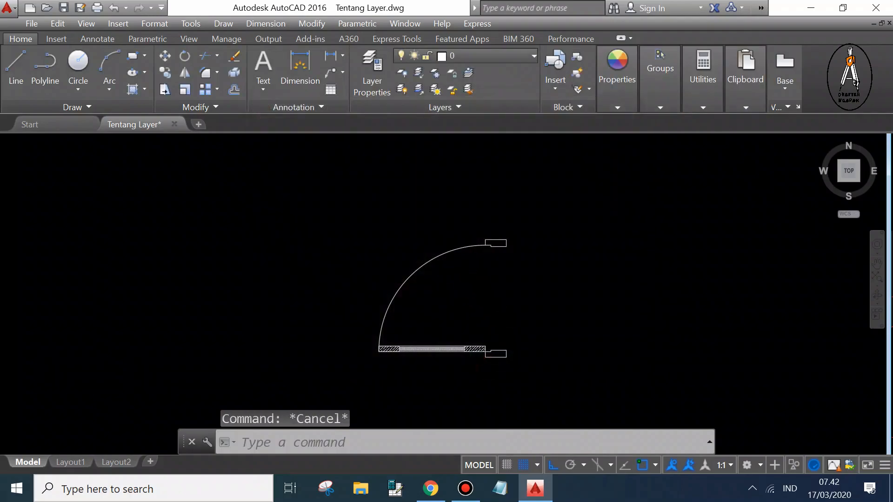
Step: Check the new door block's name in the block definition editor's list without opening the block
click(429, 261)
double_click(462, 245)
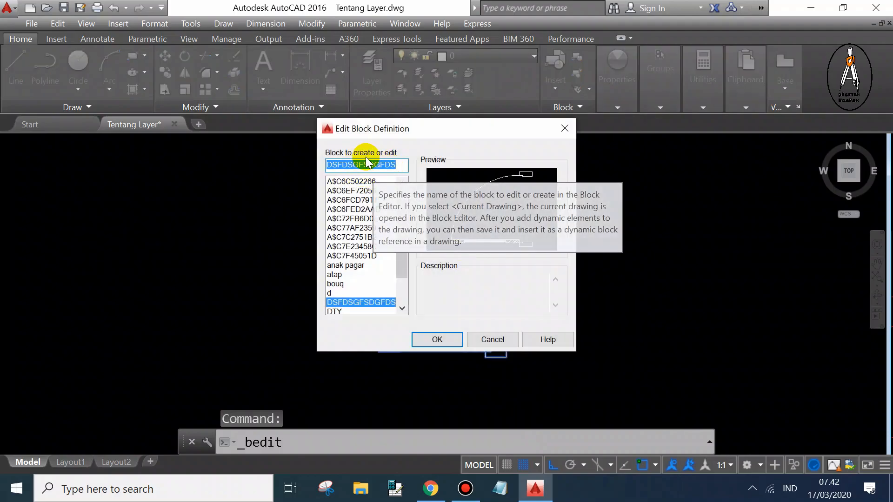
click(503, 340)
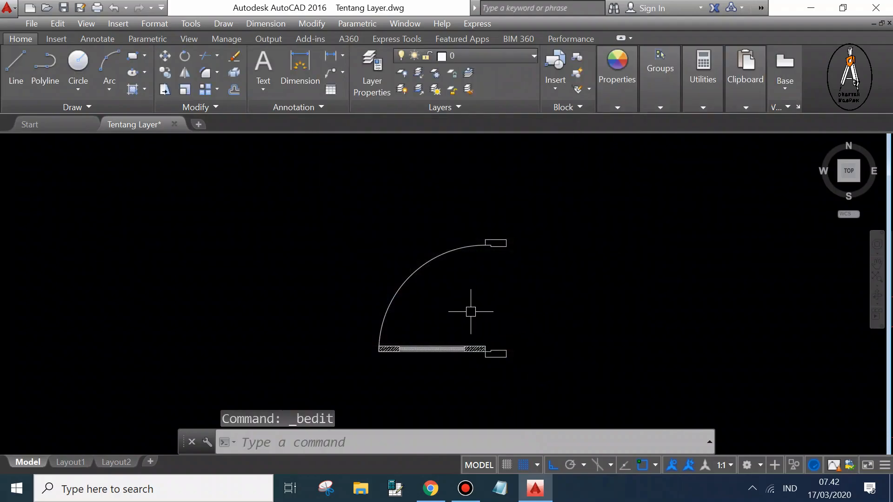
text(C)
key(Return)
click(502, 373)
key(Escape)
Step: Copy the door block horizontally to the right, using the corner of its upper jamb as base point
text(CO)
key(Return)
drag(540, 380, 344, 213)
key(Return)
click(506, 243)
click(681, 244)
key(Escape)
Step: Explode the copied door block into separate objects
text(X)
key(Return)
key(Escape)
Step: Define all objects of the exploded right-hand door as a block named PINTU1
click(734, 373)
click(534, 201)
text(b)
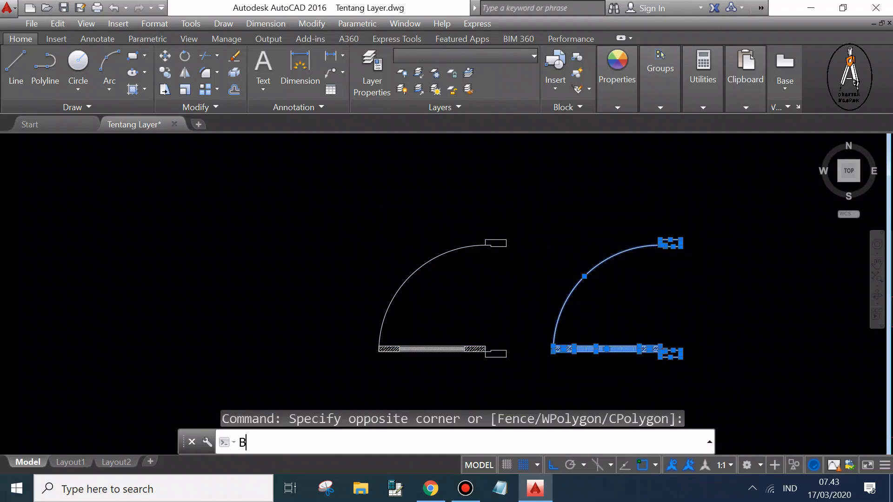
key(Return)
text(PINTU1)
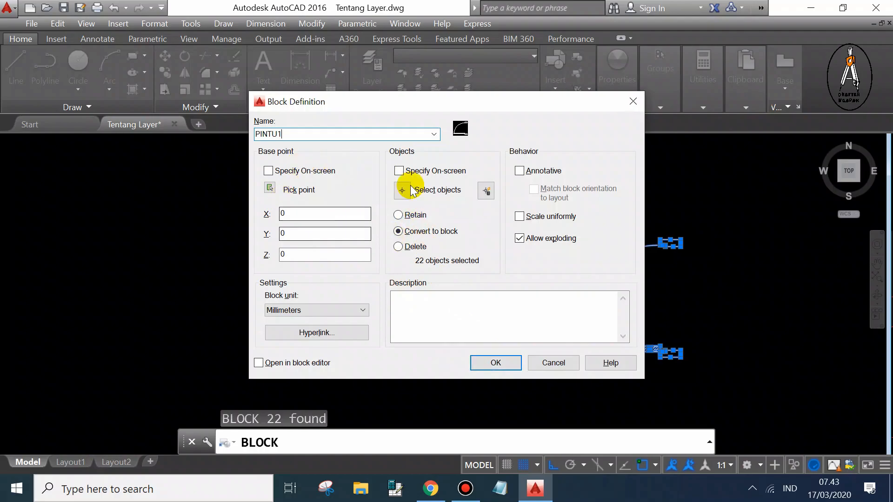
click(502, 363)
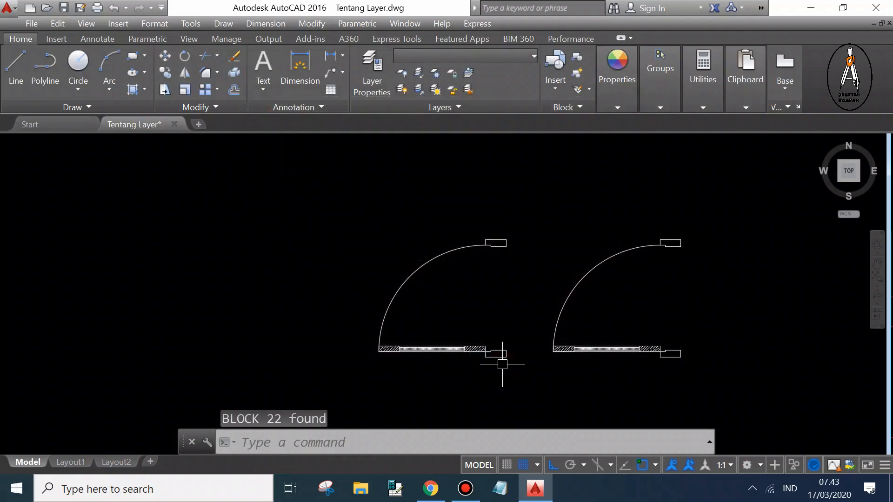
key(Escape)
Step: Open the left door's block for editing, and check the right door's block name in the block definition list
double_click(473, 347)
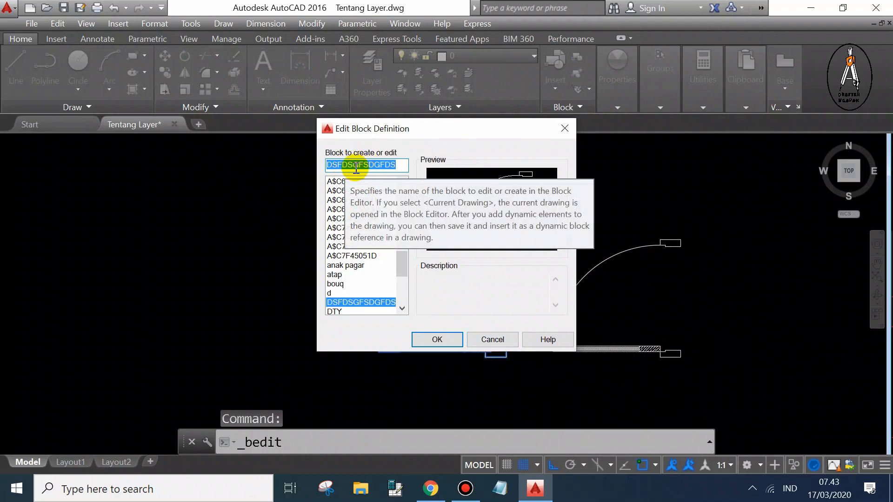
click(452, 341)
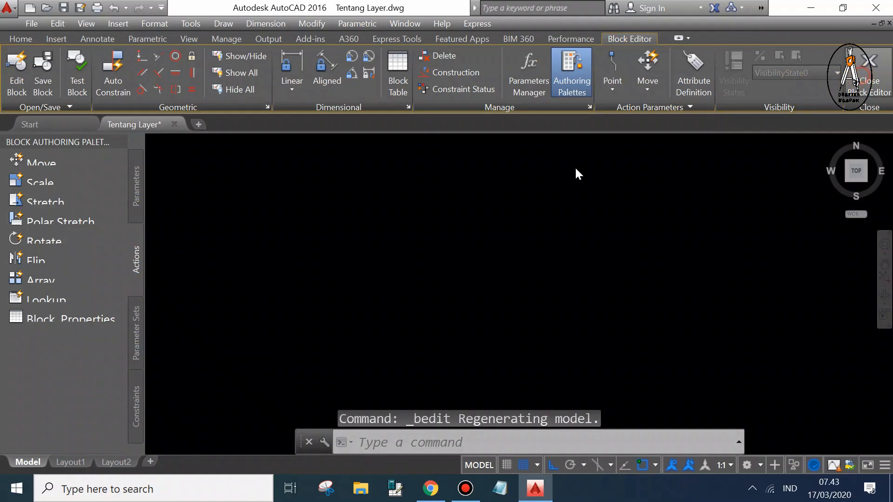
double_click(584, 264)
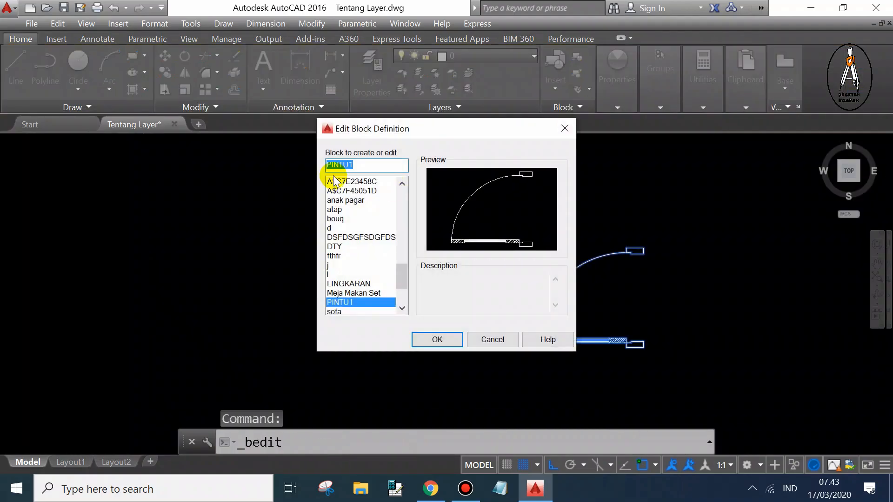
click(499, 336)
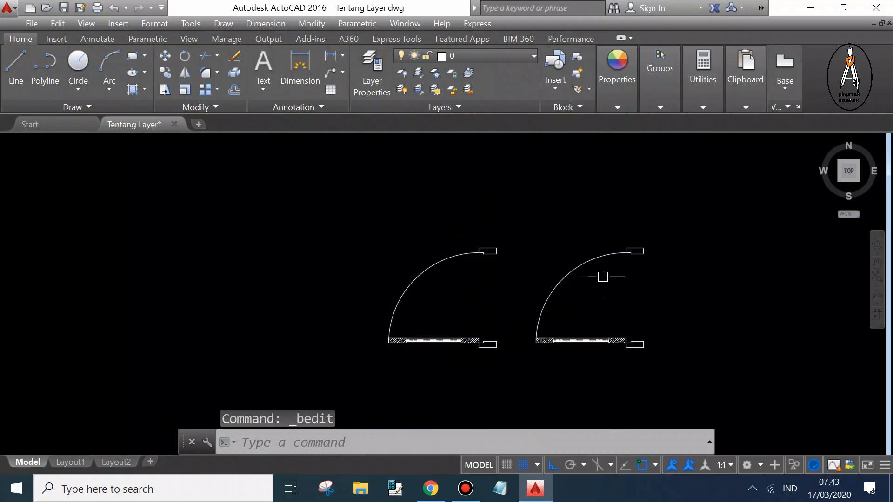
scroll(582, 294, down, 2)
scroll(636, 289, up, 2)
scroll(636, 289, down, 4)
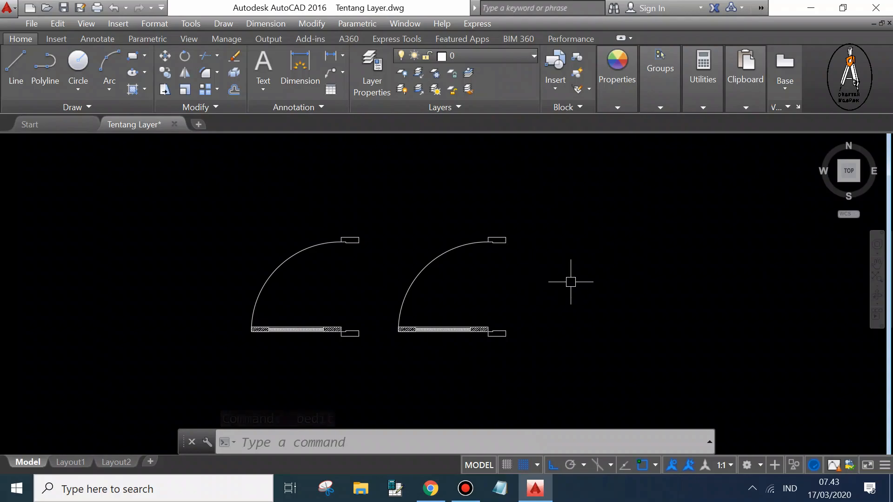
scroll(564, 295, up, 2)
scroll(547, 290, up, 1)
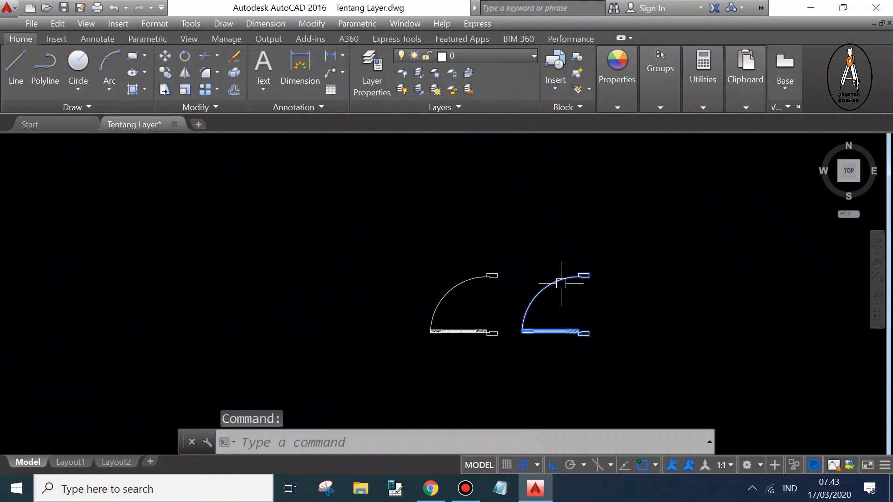
key(Escape)
scroll(510, 319, down, 5)
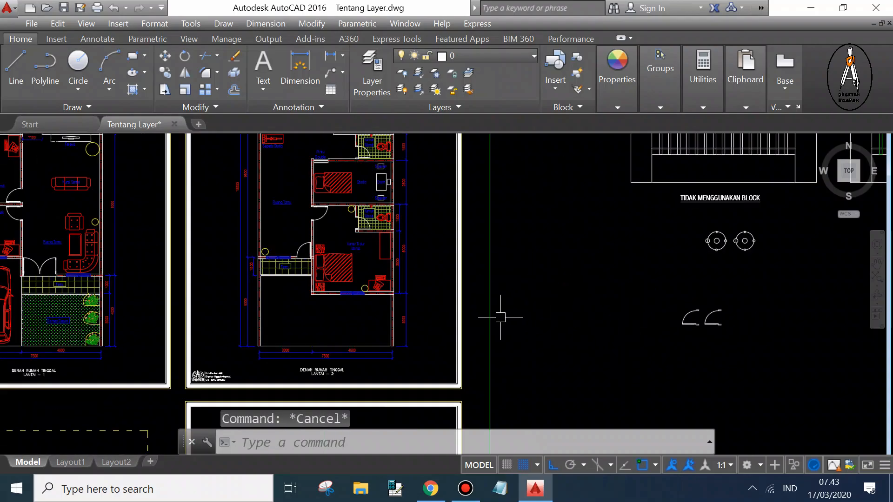
scroll(694, 319, up, 5)
Step: Copy the right-hand door block and try to paste it near the children's bedroom doors in the floor plan
click(621, 279)
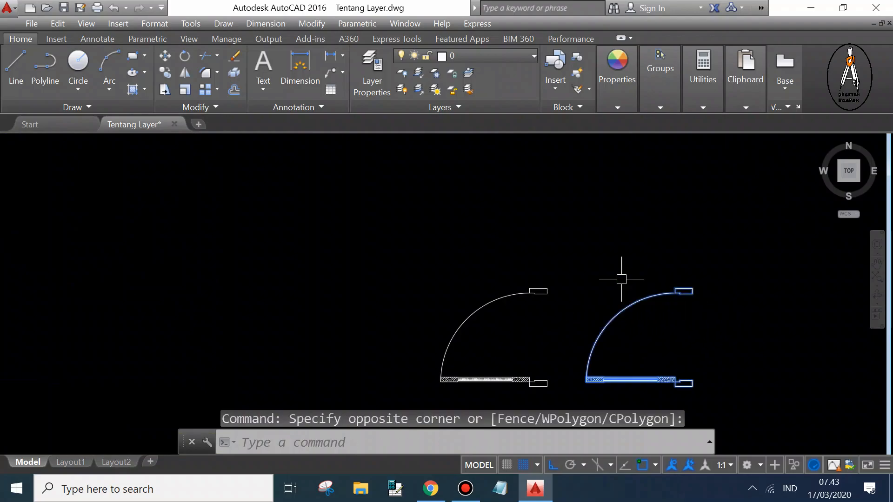
click(677, 285)
key(ctrl+c)
scroll(677, 285, down, 5)
key(Escape)
scroll(417, 331, up, 6)
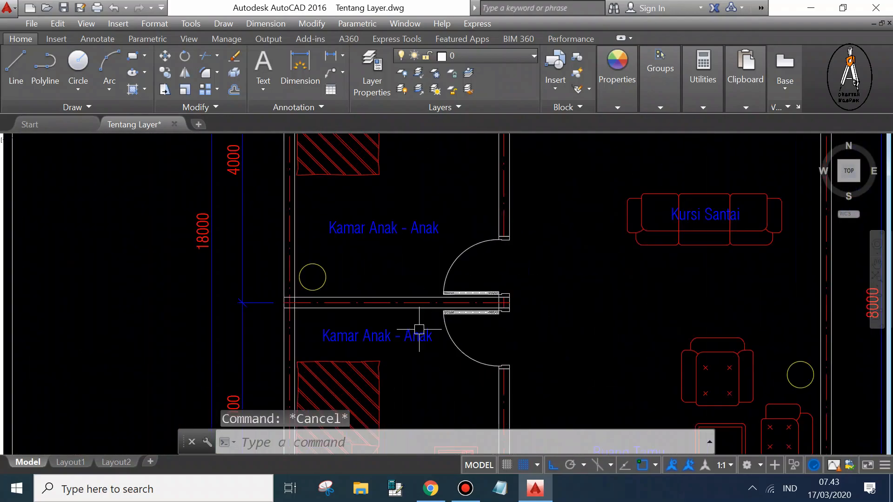
key(ctrl+v)
scroll(466, 279, up, 1)
scroll(380, 324, down, 5)
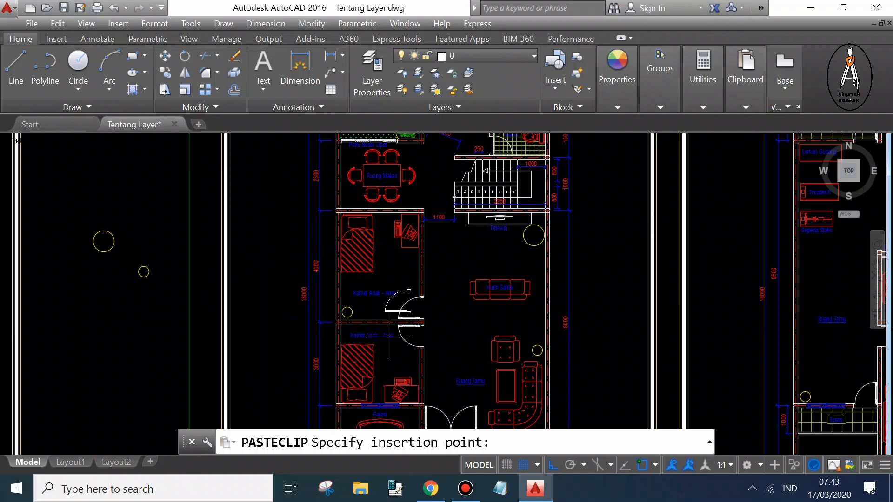
scroll(386, 223, down, 3)
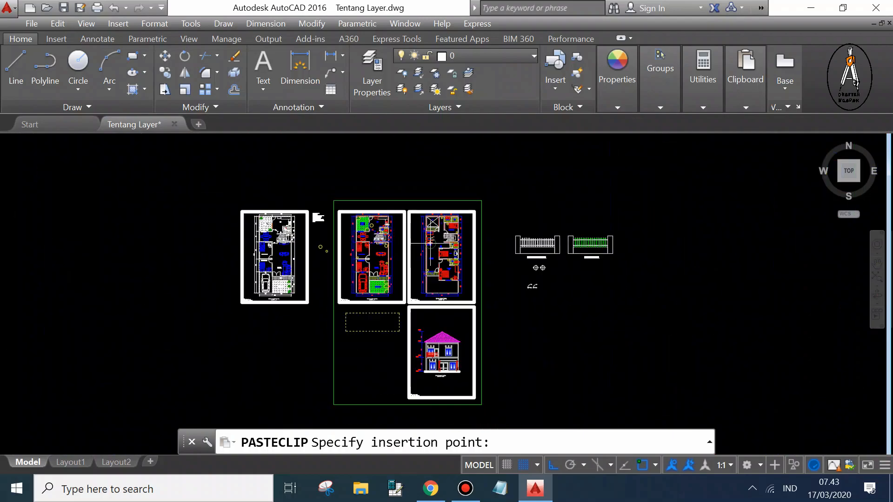
key(Escape)
Step: Copy all objects of the exploded door to the clipboard and clear the selection
scroll(386, 242, up, 2)
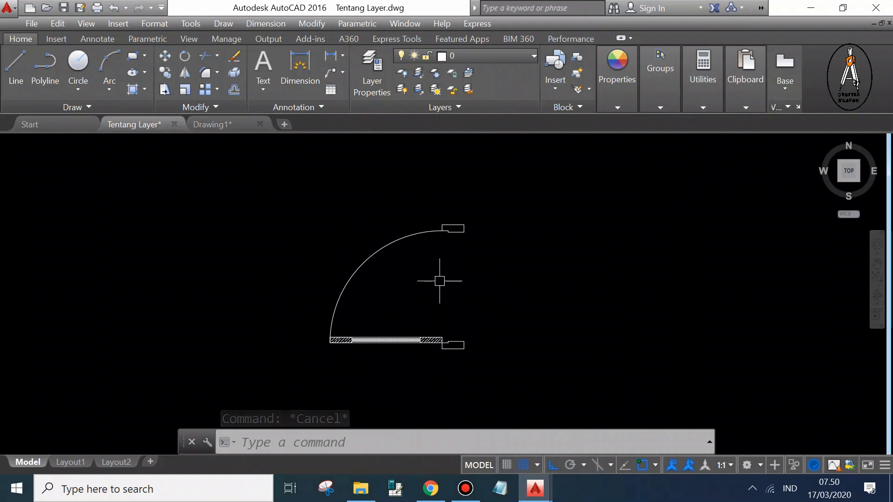
scroll(344, 329, down, 2)
mouse_move(558, 305)
middle_down()
mouse_move(451, 282)
mouse_move(413, 306)
middle_up()
click(329, 365)
click(170, 247)
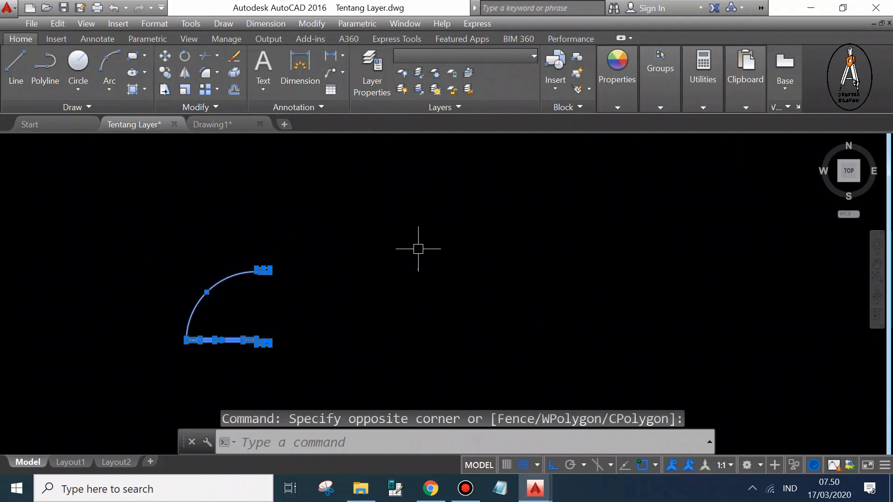
key(ctrl+c)
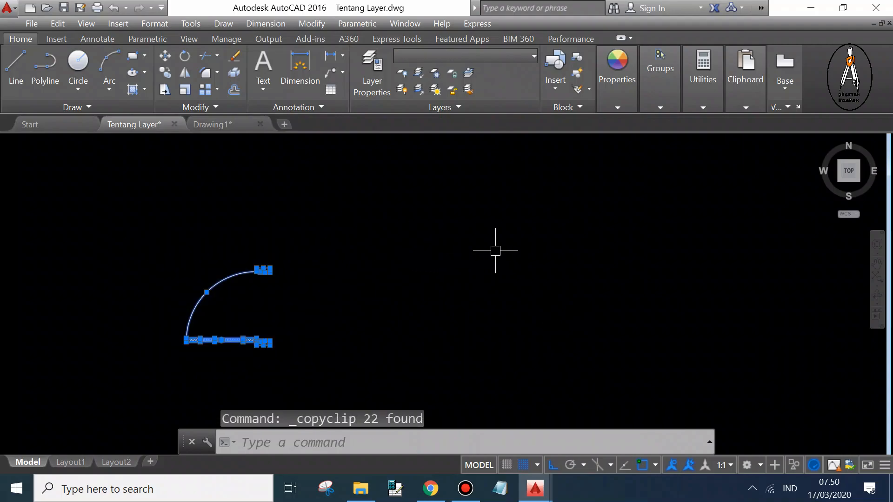
key(Escape)
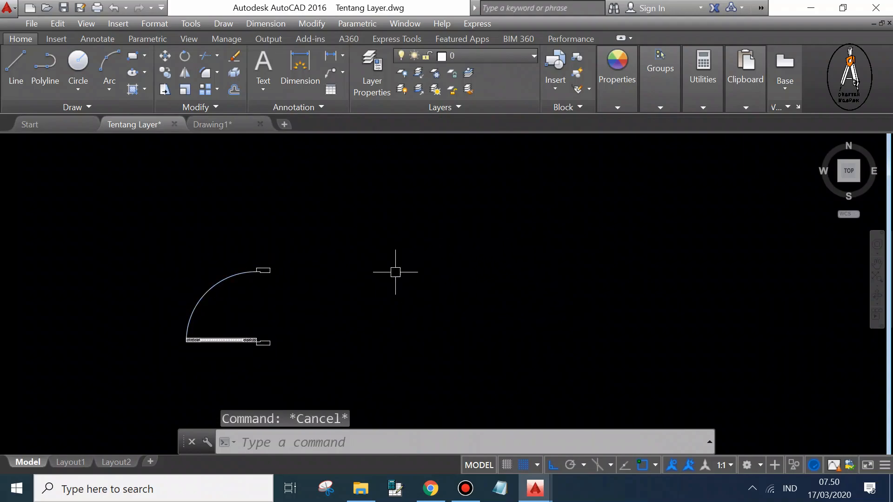
Step: Paste the copied door objects as a block beside the exploded door
click(56, 23)
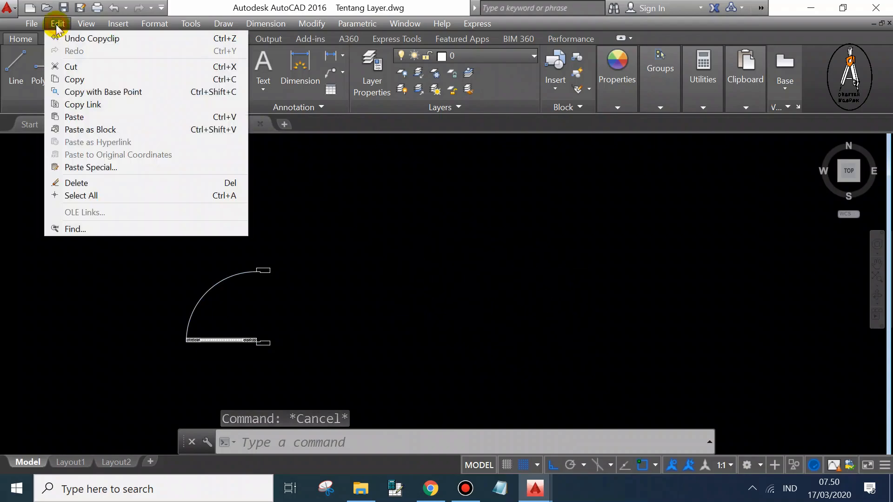
click(90, 130)
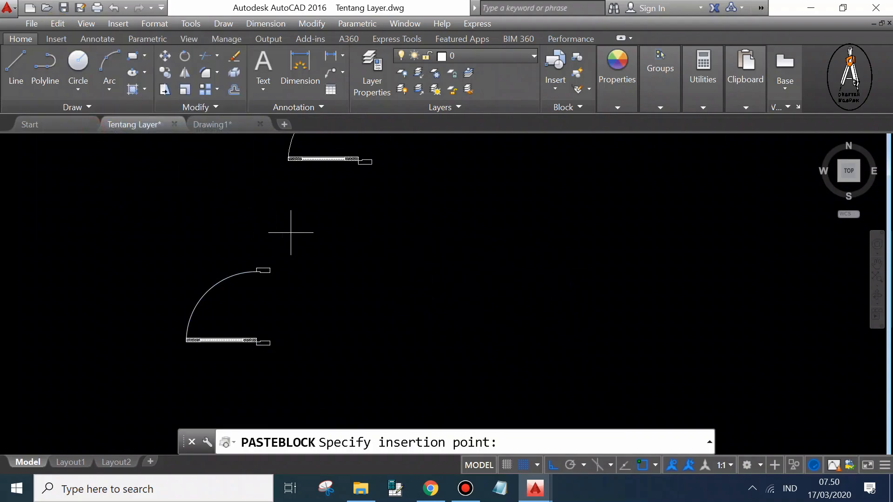
click(357, 403)
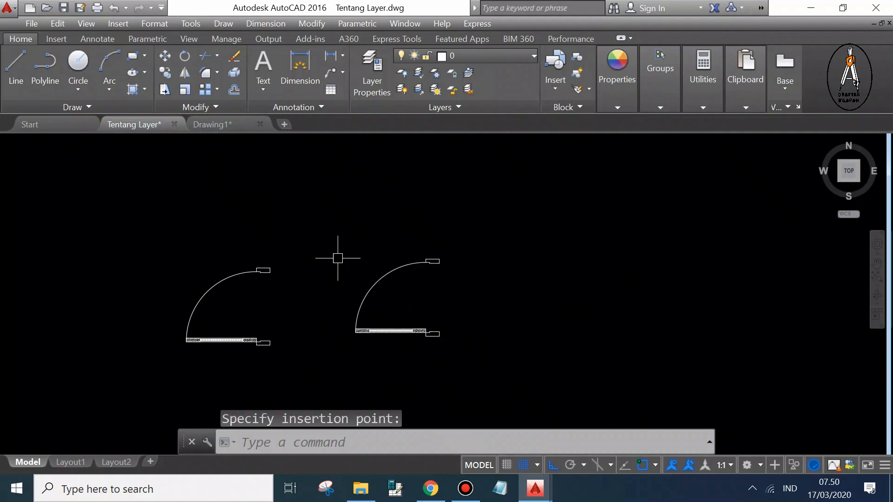
Step: Examine the pasted door's block name in the block definition list, open that definition in the Block Editor and close it
click(376, 325)
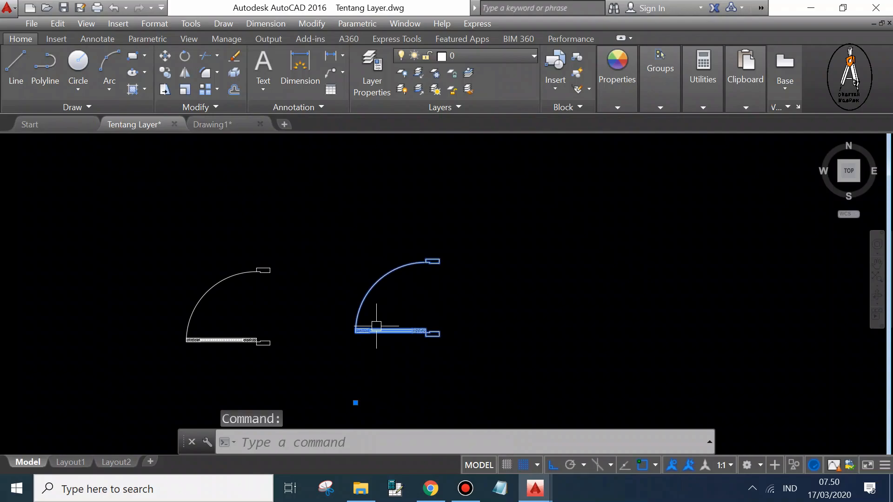
double_click(377, 325)
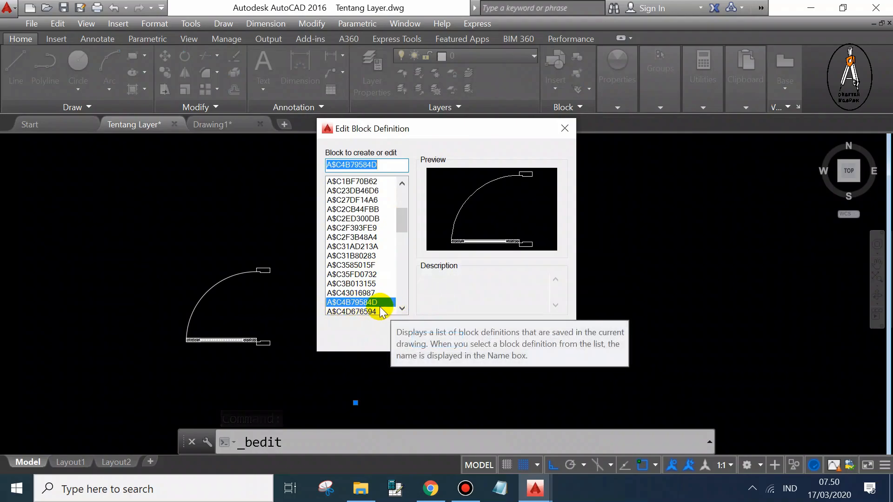
drag(350, 200, 374, 200)
click(365, 284)
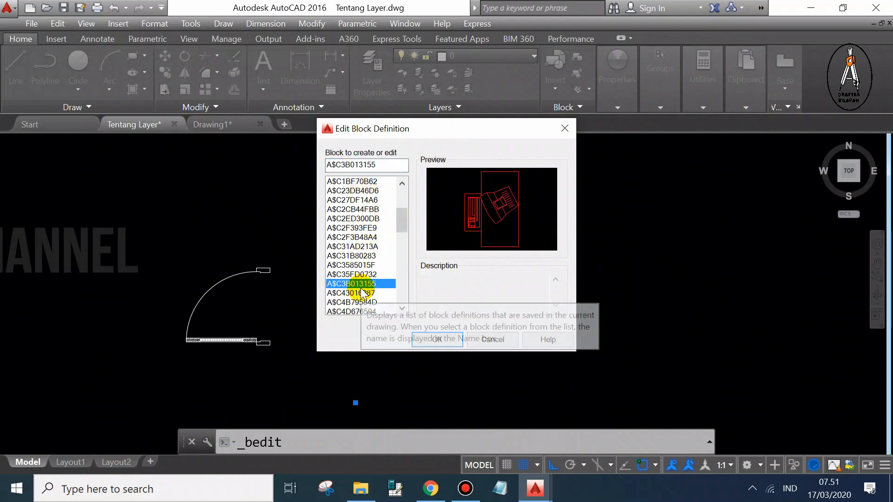
key(Down)
key(Down)
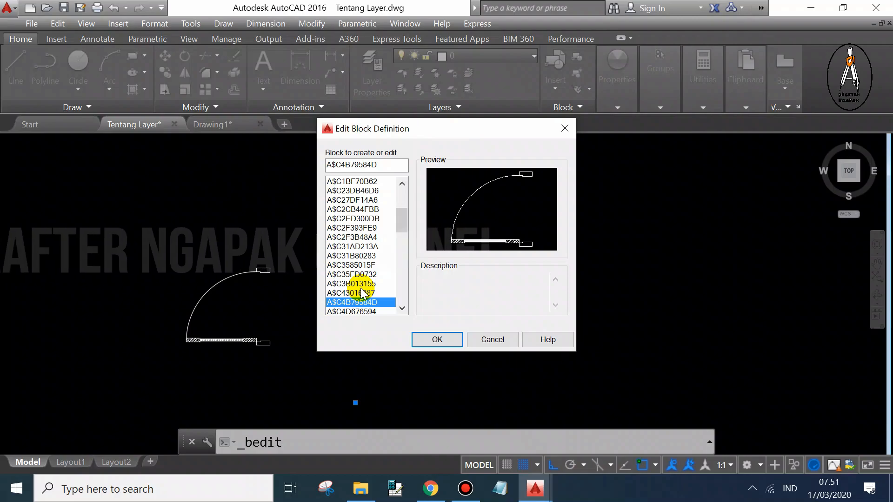
click(452, 341)
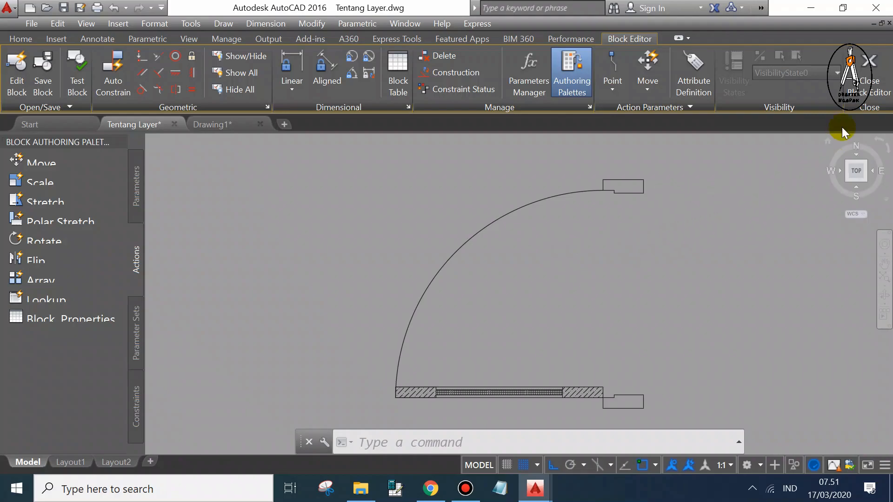
click(869, 80)
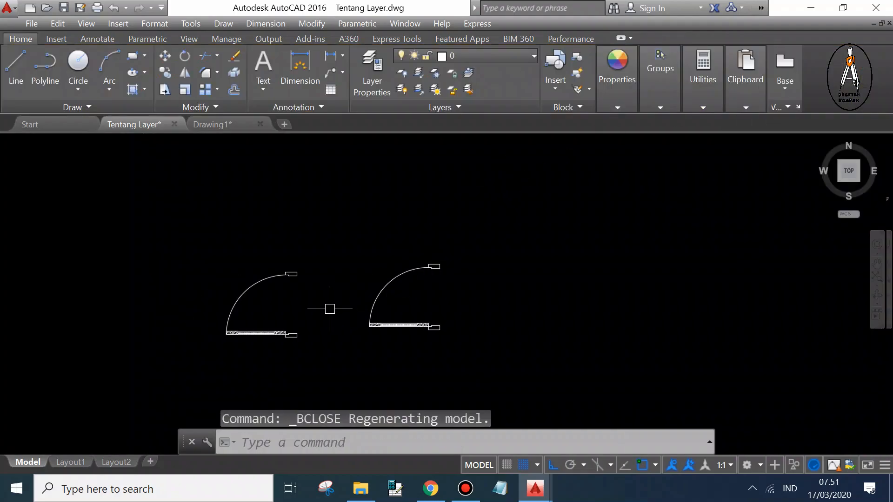
Step: Remove the pasted door block beside the exploded door
text(x)
key(Return)
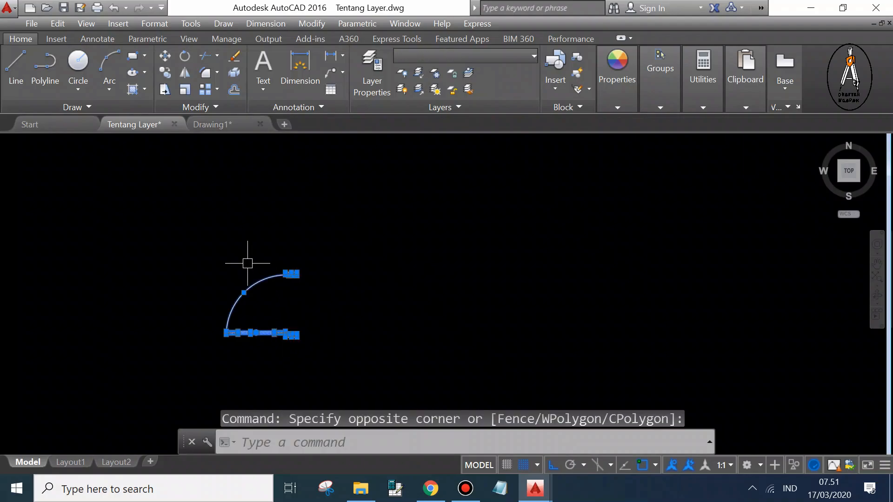
Step: Cut all objects of the exploded door to the clipboard and start pasting them as a block
key(Escape)
click(333, 361)
click(189, 259)
key(Escape)
click(365, 367)
click(198, 239)
key(ctrl+x)
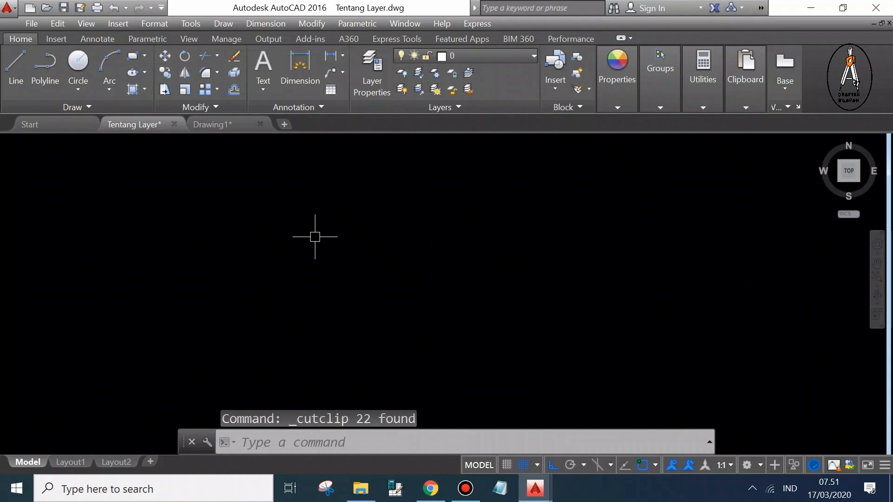
click(58, 23)
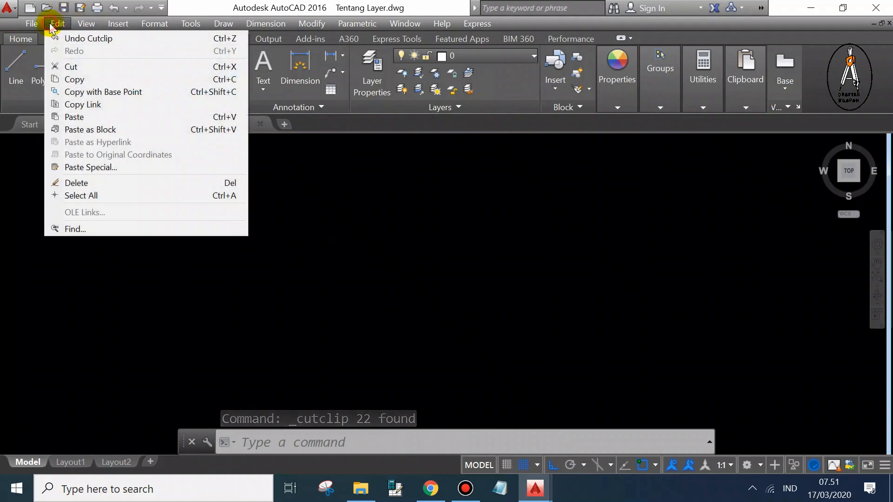
click(75, 130)
Step: Examine the dining furniture in the ground-floor plan's Ruang Makan by selecting a chair and the table separately
scroll(344, 247, up, 2)
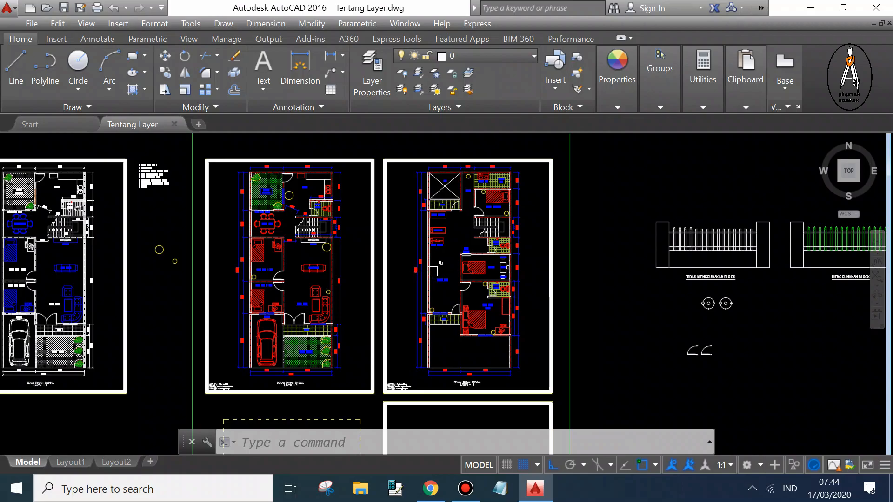
scroll(238, 212, up, 4)
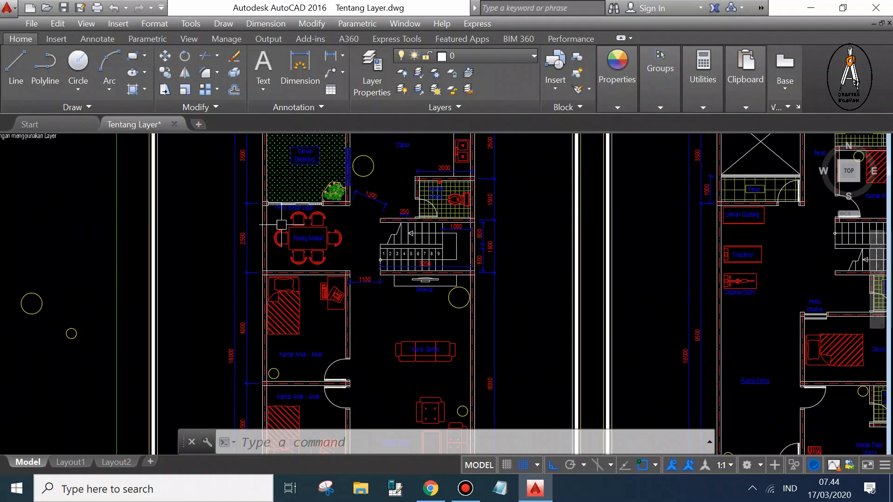
scroll(286, 230, up, 2)
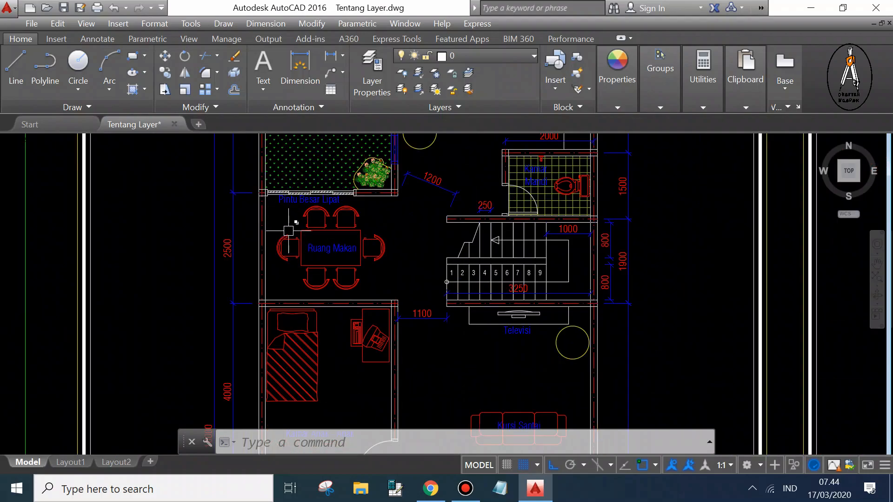
scroll(364, 207, up, 2)
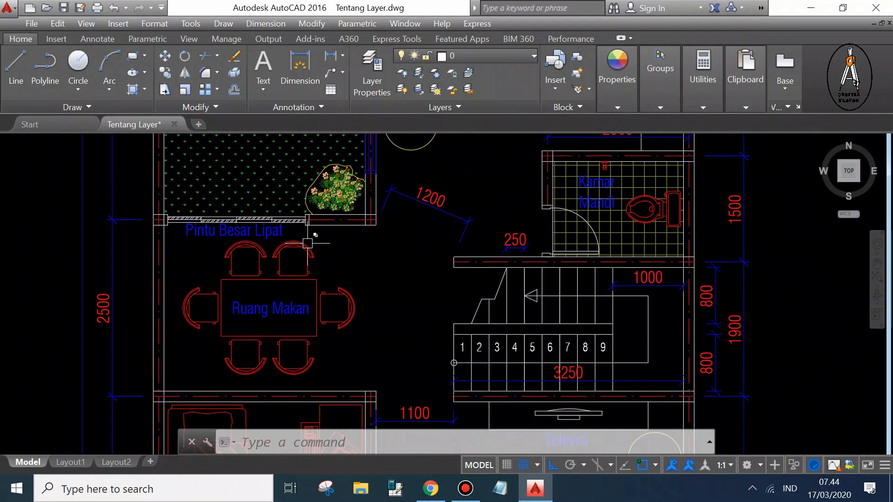
click(308, 243)
key(Escape)
click(275, 256)
key(Escape)
click(223, 286)
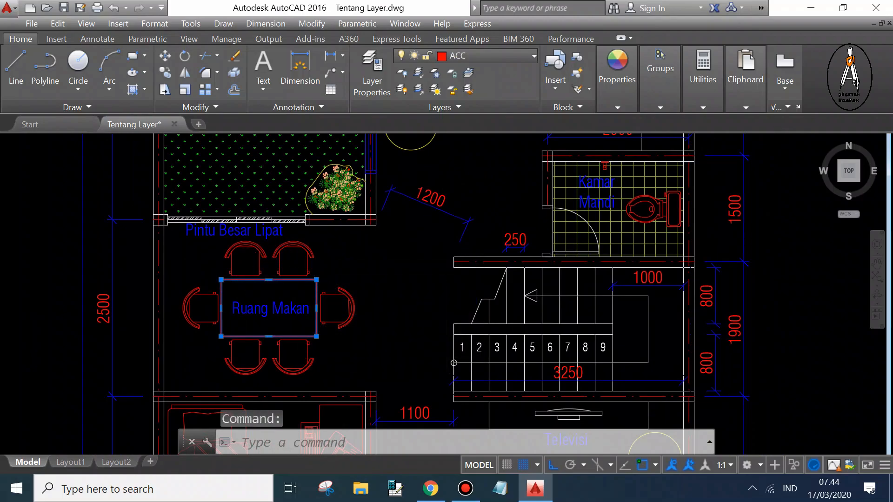
key(Escape)
Step: Select a single chair and the whole Ruang Makan dining set to examine which separate objects it consists of
scroll(270, 307, down, 3)
scroll(273, 305, up, 5)
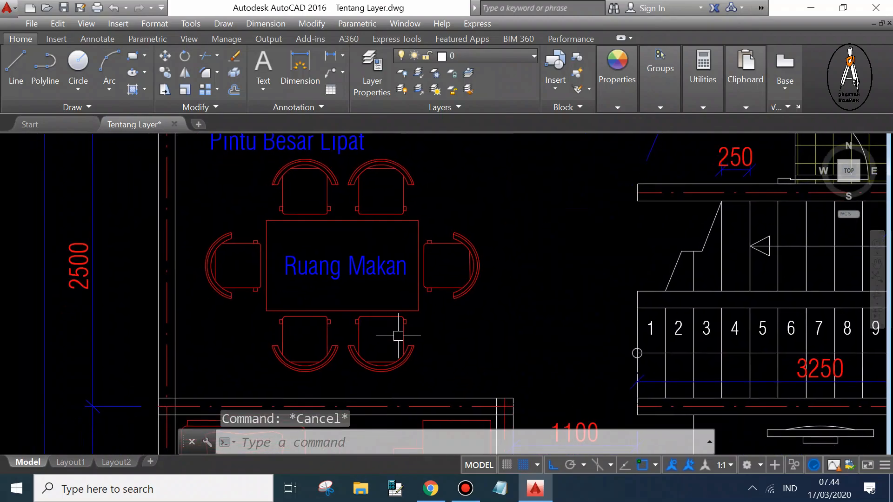
click(406, 359)
key(Escape)
click(521, 367)
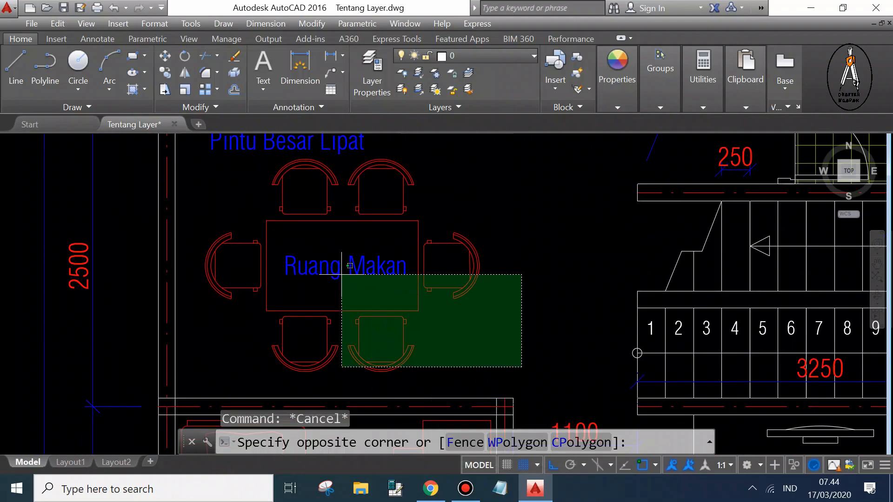
click(233, 188)
click(221, 201)
click(414, 367)
key(Escape)
click(526, 257)
key(Escape)
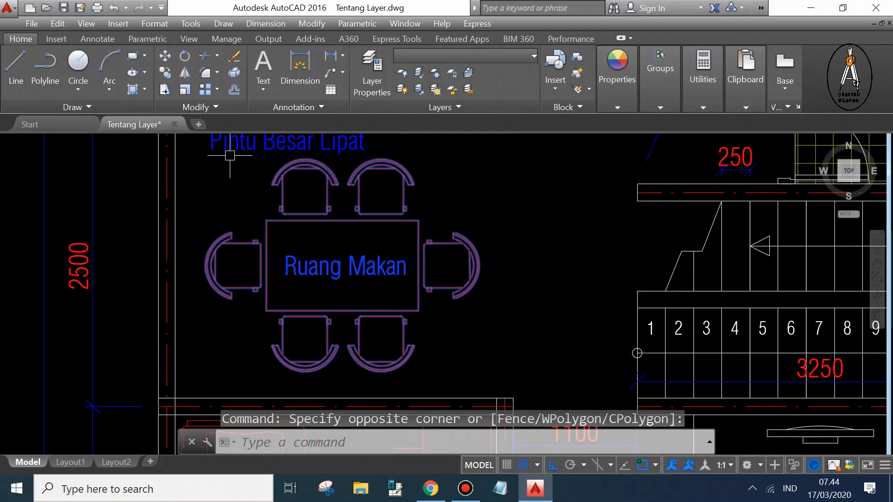
Step: Select the bed and the computer desk in the upper Kamar Anak - Anak to examine each as a block
scroll(255, 310, down, 4)
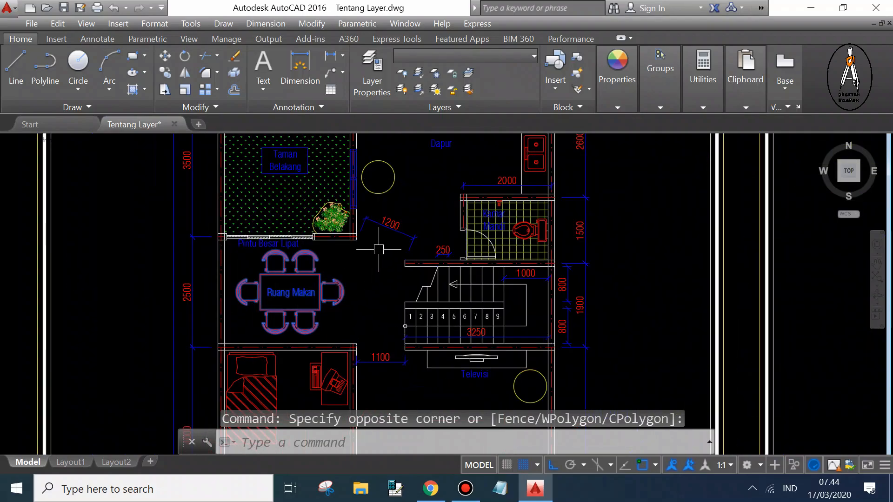
scroll(372, 241, down, 3)
key(Escape)
scroll(294, 365, up, 5)
click(275, 290)
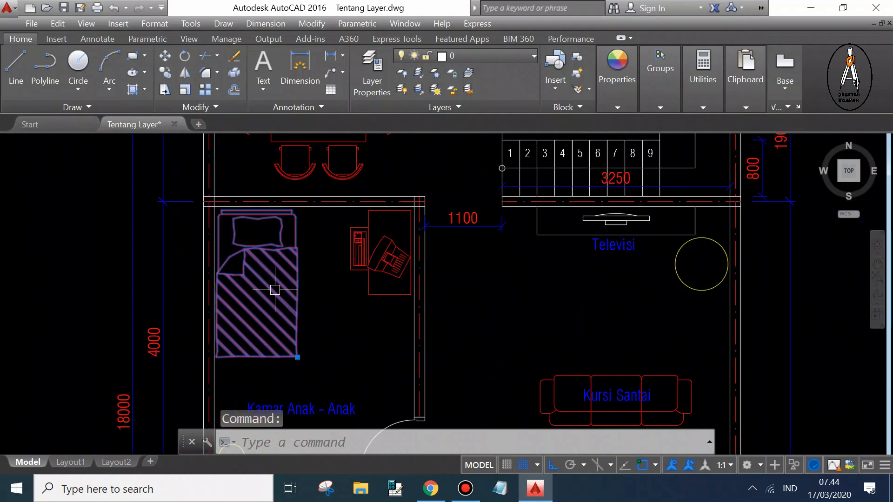
key(Escape)
click(391, 252)
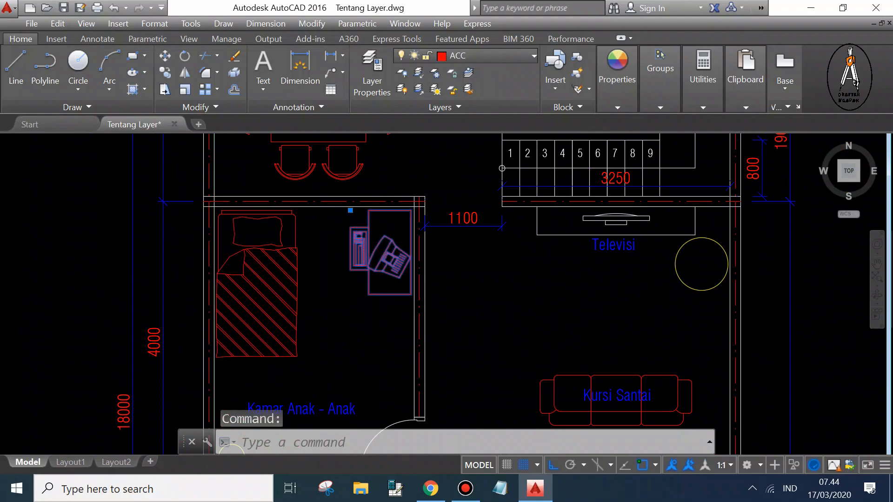
scroll(367, 255, down, 4)
key(Escape)
Step: Examine the Kursi Santai sofa, the Ruang Tamu sofa set and the lower children's bedroom bed as blocks
scroll(505, 321, up, 2)
click(477, 291)
scroll(404, 266, down, 4)
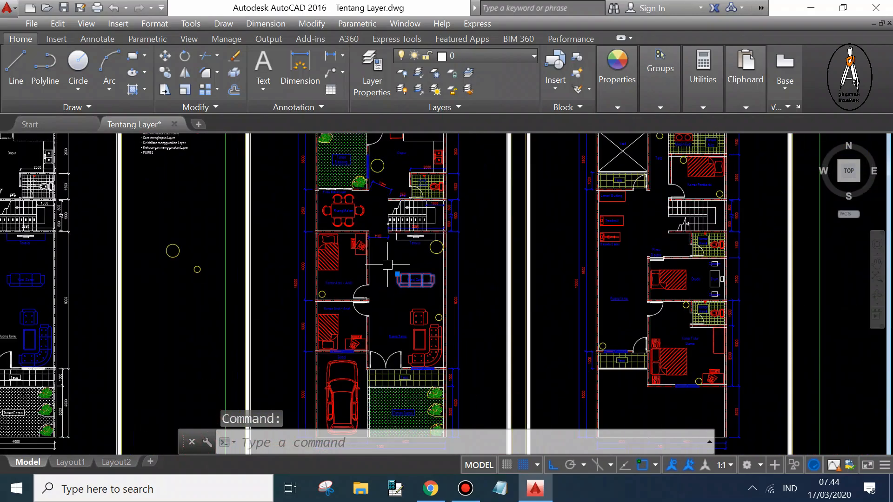
scroll(417, 344, up, 4)
key(Escape)
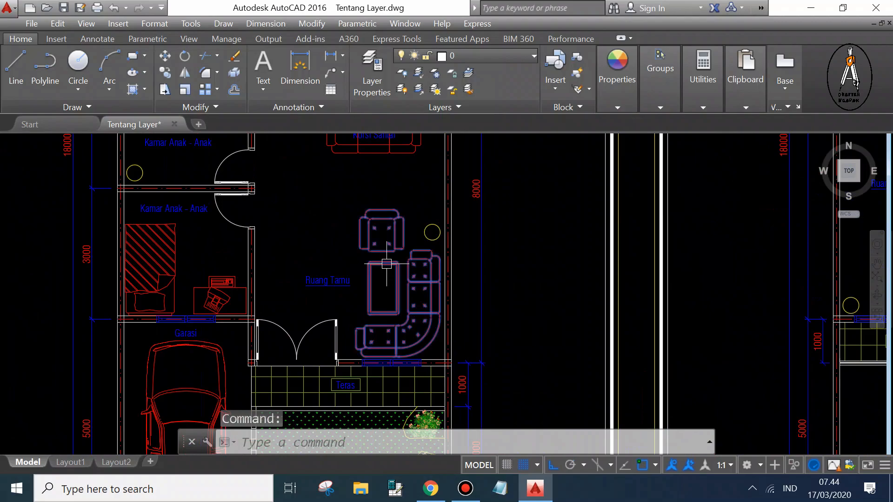
click(175, 256)
scroll(345, 315, down, 5)
key(Escape)
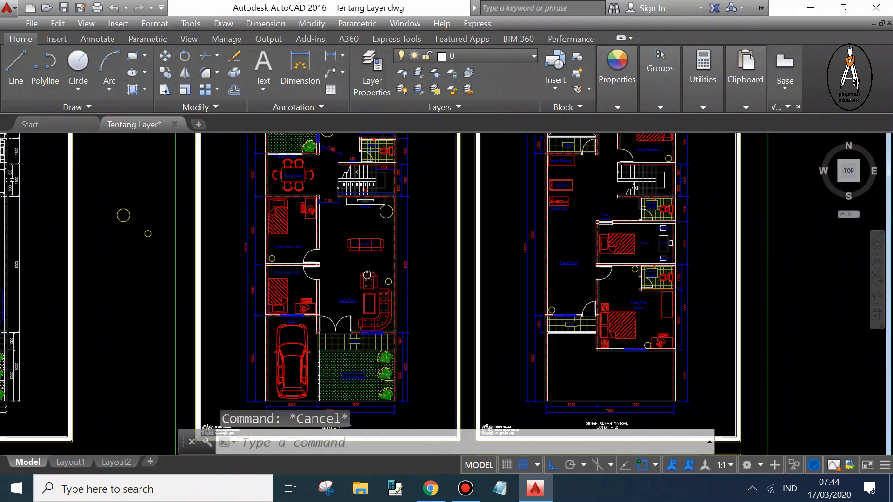
Step: Select the bed, the computer desk and further objects around the lower children's bedroom to examine how each is grouped
scroll(314, 319, up, 2)
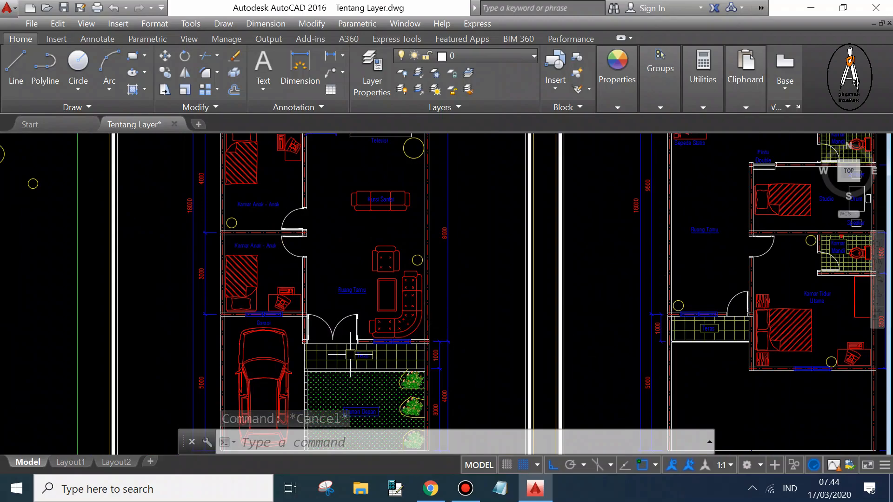
mouse_move(390, 318)
middle_down()
mouse_move(390, 305)
mouse_move(393, 351)
middle_up()
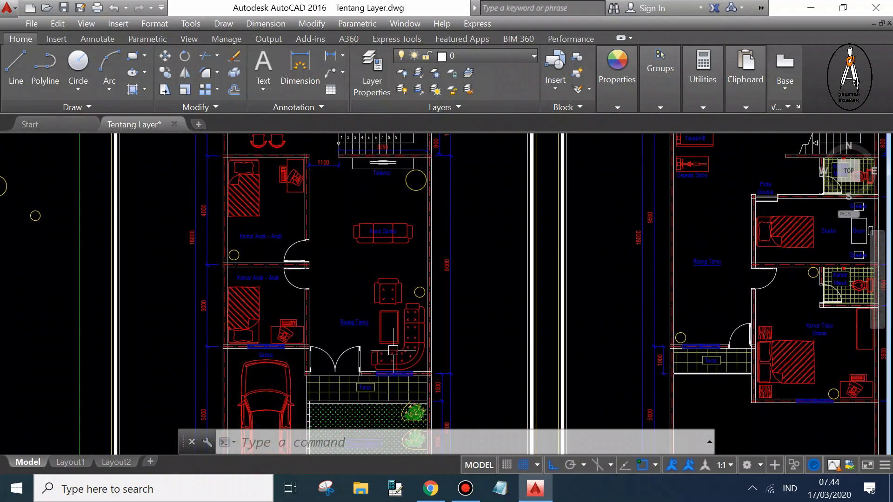
scroll(401, 326, up, 2)
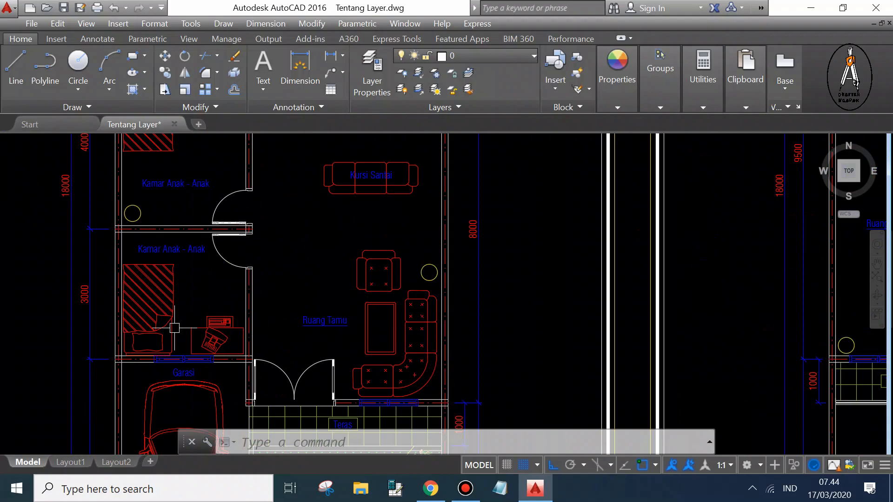
scroll(179, 329, up, 2)
click(161, 307)
key(Escape)
click(228, 310)
scroll(365, 385, down, 2)
scroll(364, 386, down, 2)
middle_drag(294, 166, 320, 254)
scroll(350, 224, up, 4)
key(Escape)
click(299, 238)
click(267, 241)
click(145, 231)
click(307, 298)
scroll(311, 241, down, 4)
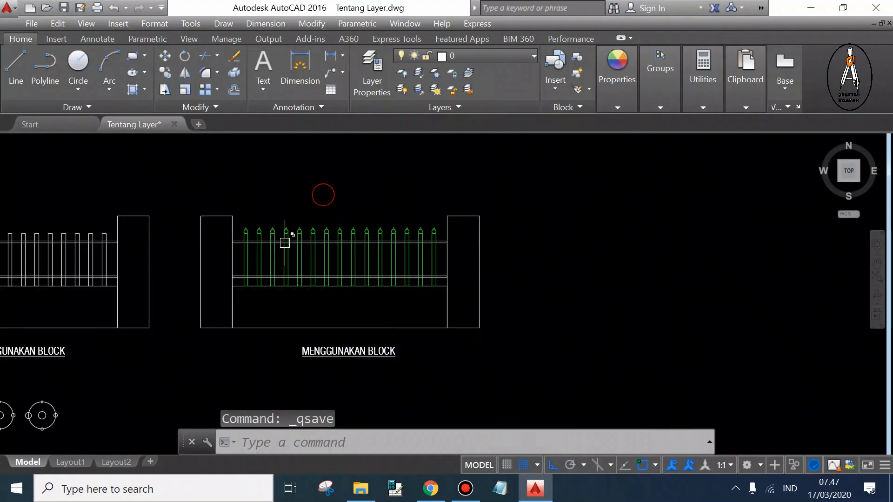
Step: Open the anak pagar block of the MENGGUNAKAN BLOCK fence in the Block Editor, examine it and close the editor
middle_drag(270, 253, 521, 250)
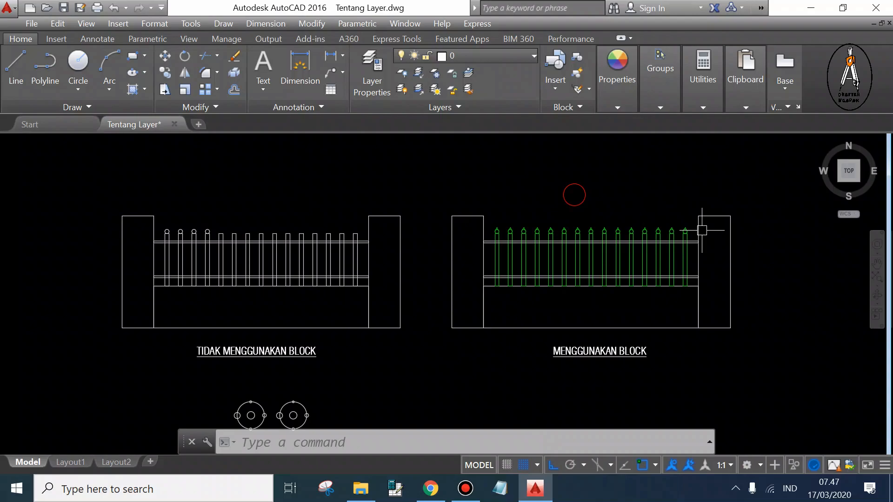
scroll(768, 216, up, 2)
mouse_move(729, 219)
middle_down()
mouse_move(680, 201)
mouse_move(646, 208)
middle_up()
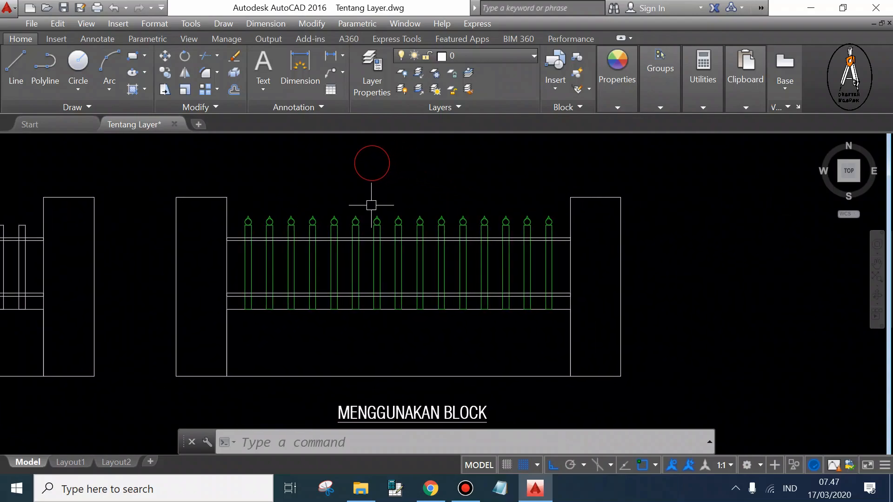
double_click(248, 223)
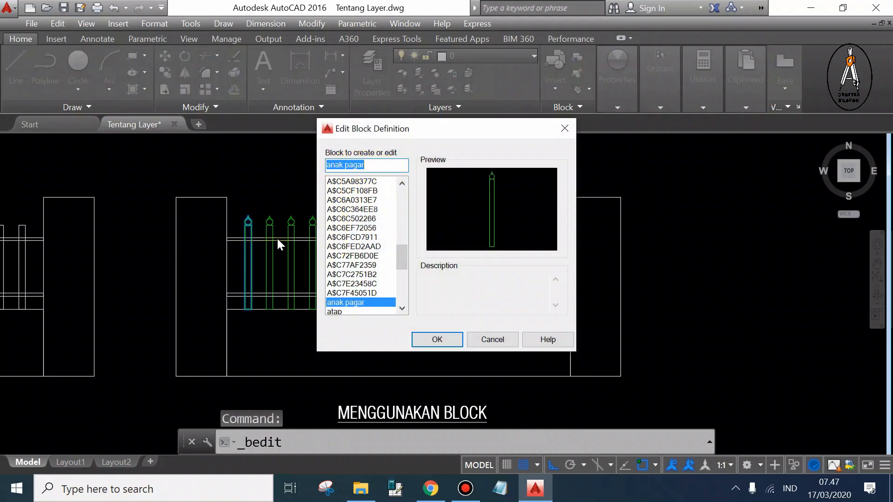
click(441, 341)
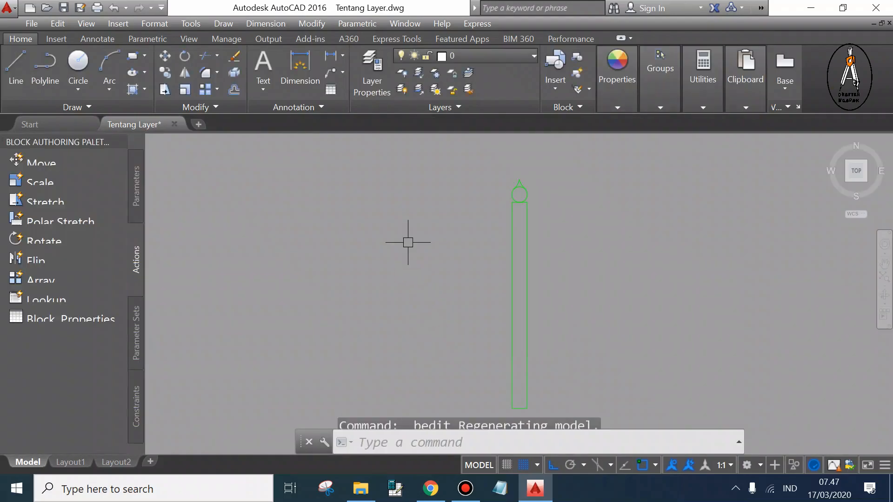
click(866, 70)
Step: Define the red circle above the MENGGUNAKAN BLOCK fence as a block named anak pagar, redefining the existing block
click(391, 191)
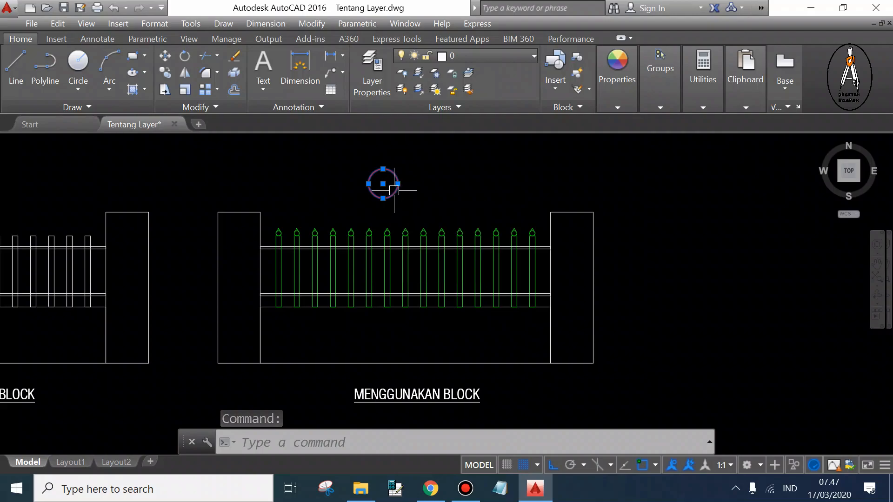
text(b)
key(Return)
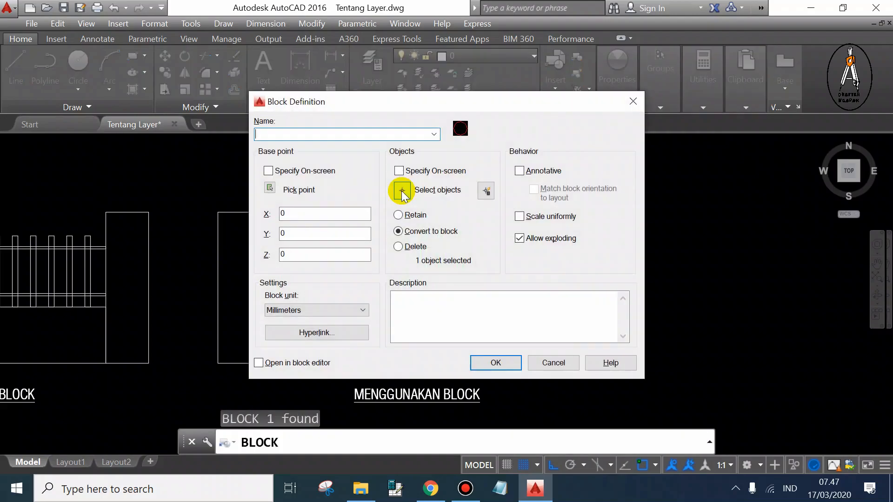
text(anak pagar)
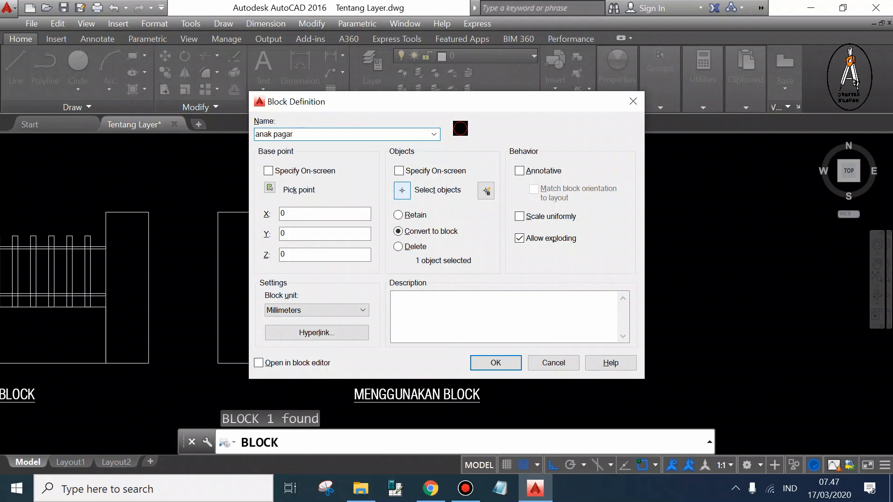
click(492, 362)
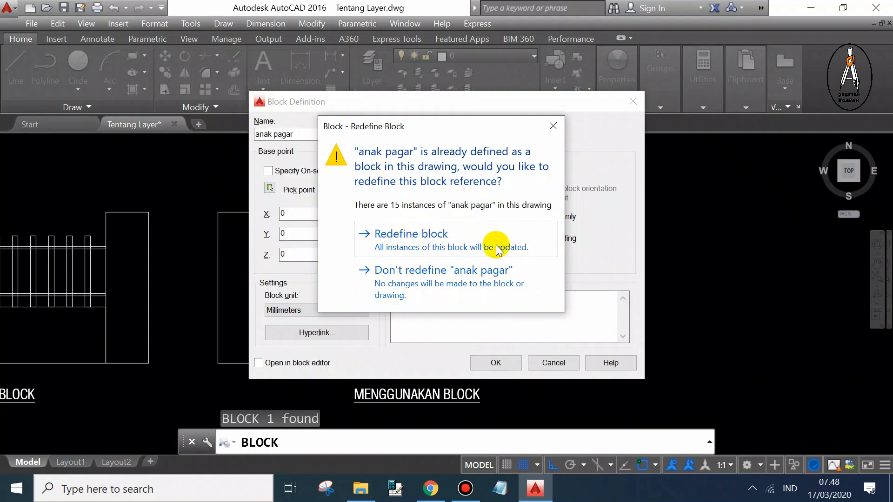
click(423, 235)
Step: Examine the changed fence and the row of circles, and undo the redefinition of the anak pagar block
scroll(324, 270, down, 6)
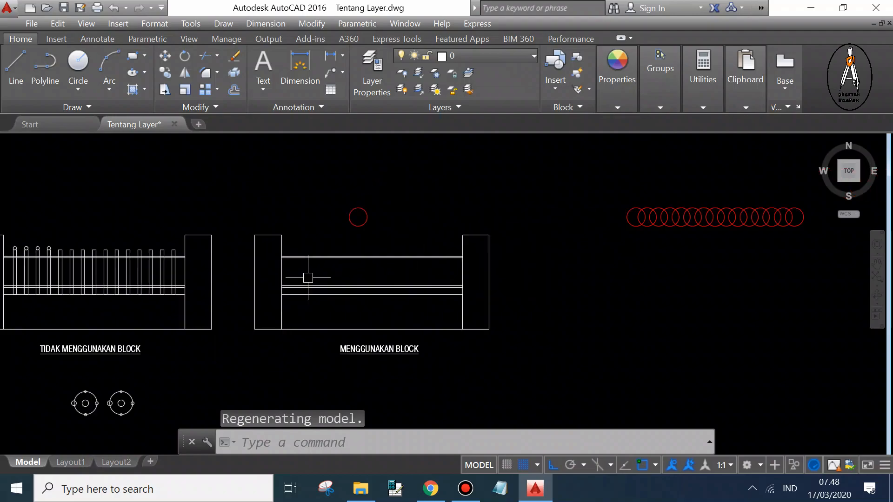
scroll(376, 248, up, 2)
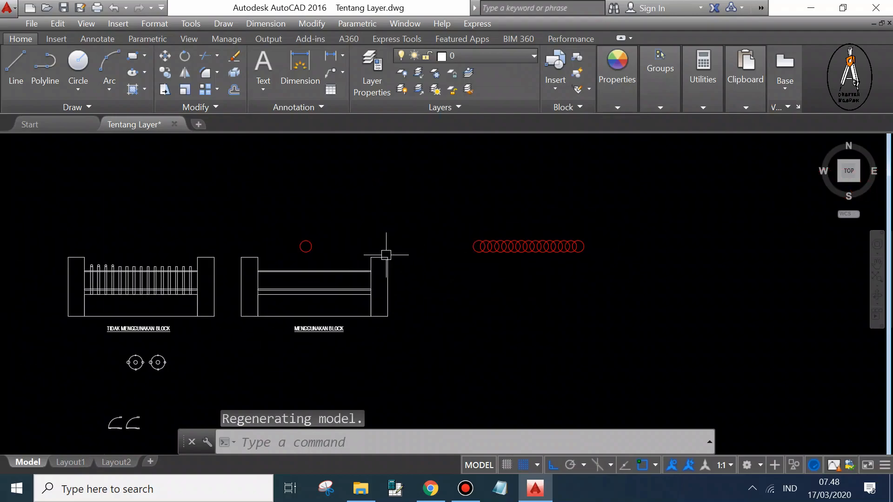
scroll(367, 279, up, 2)
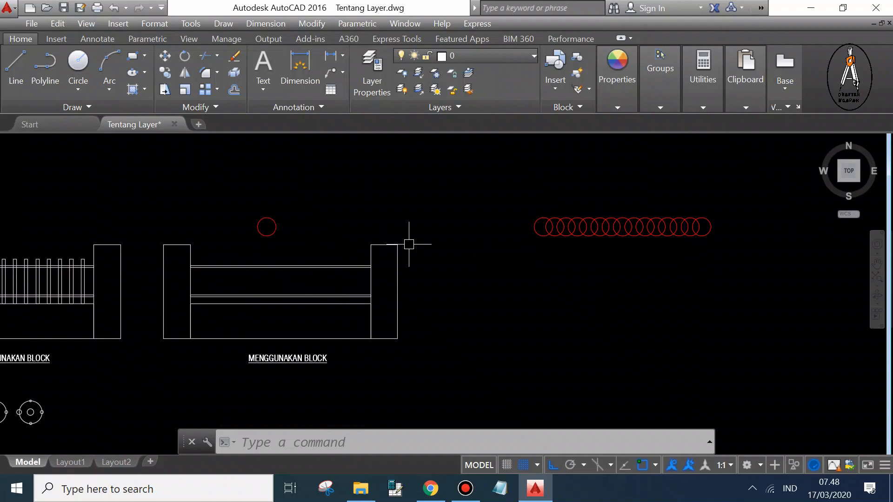
scroll(417, 246, up, 2)
key(ctrl+z)
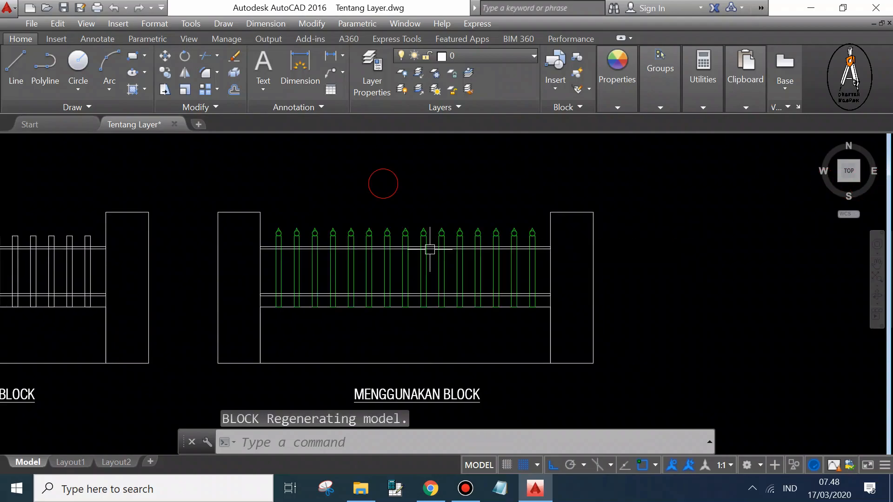
Step: Start a block definition for the red circle under the name anak pagar and decline redefining the existing block
click(394, 189)
key(Escape)
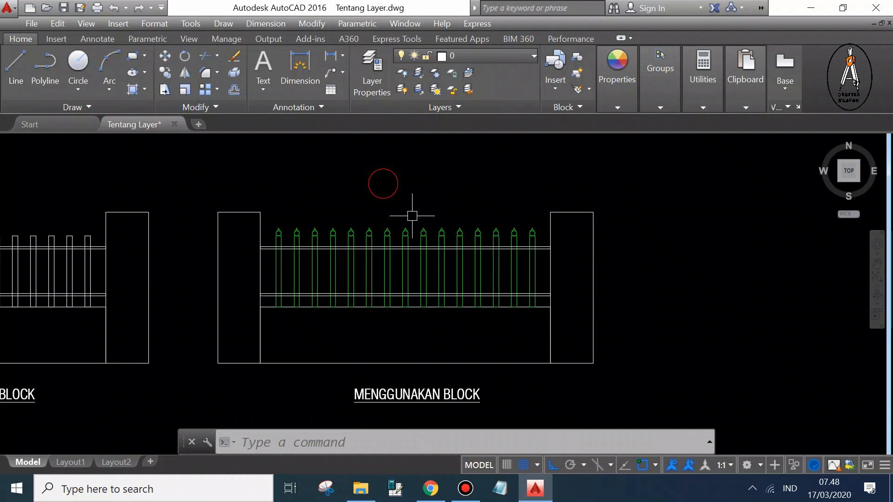
click(398, 184)
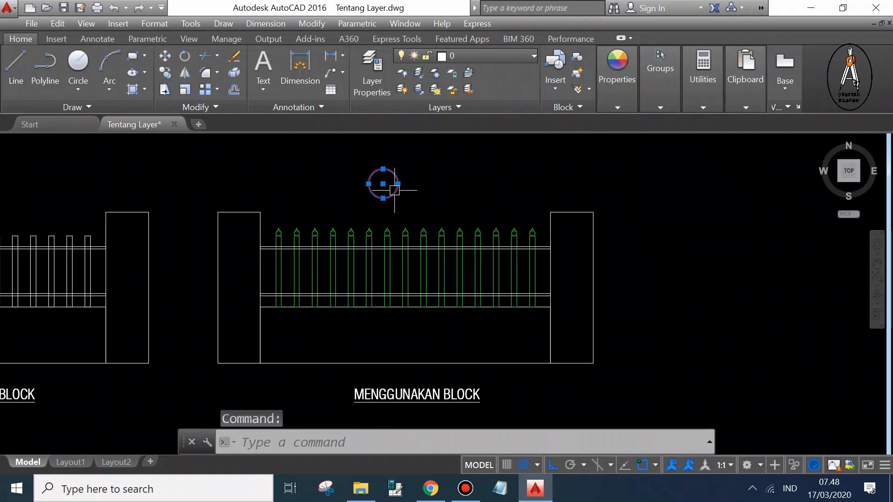
text(b)
key(Return)
text(anak pagar)
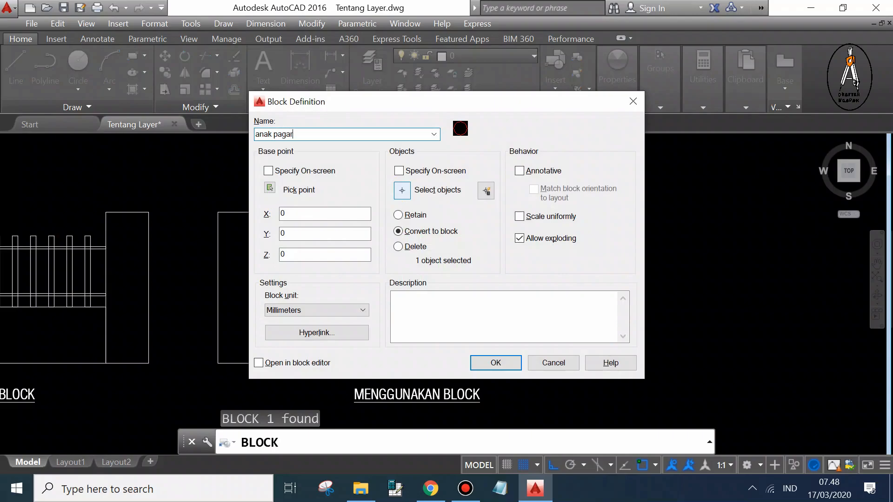
click(494, 363)
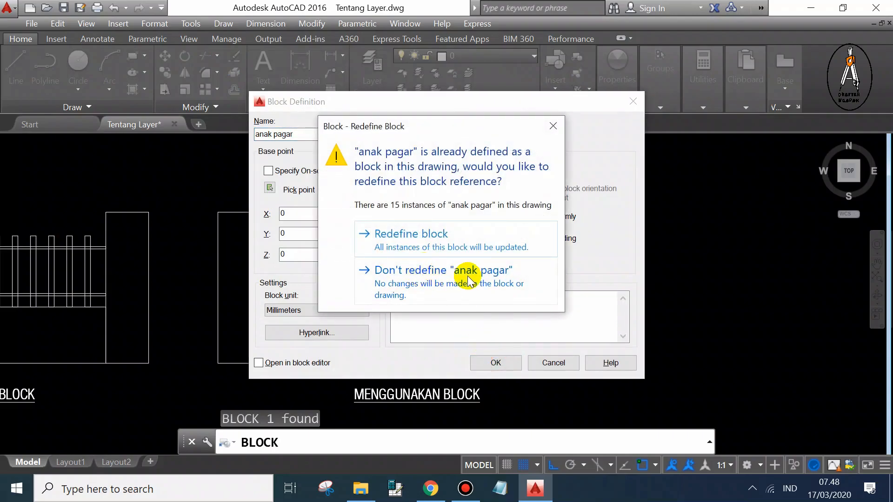
click(434, 284)
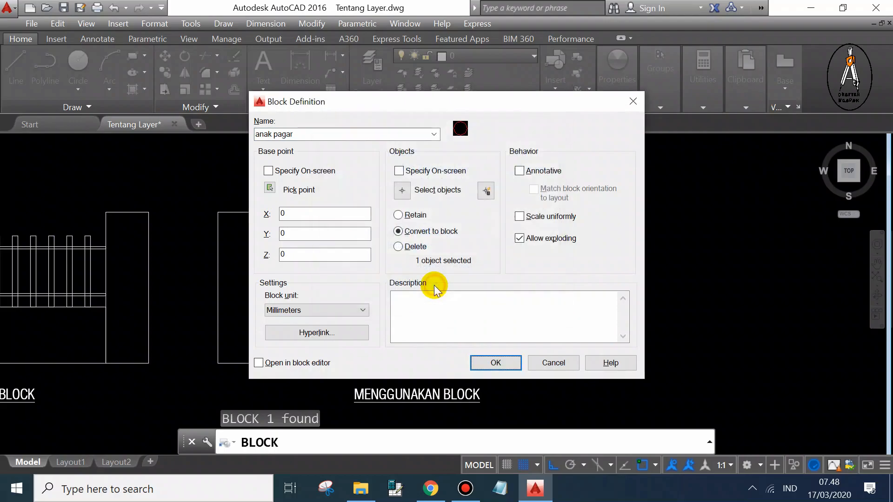
Step: Change the new block's name to anak pagar1 and create the block from the red circle
double_click(330, 135)
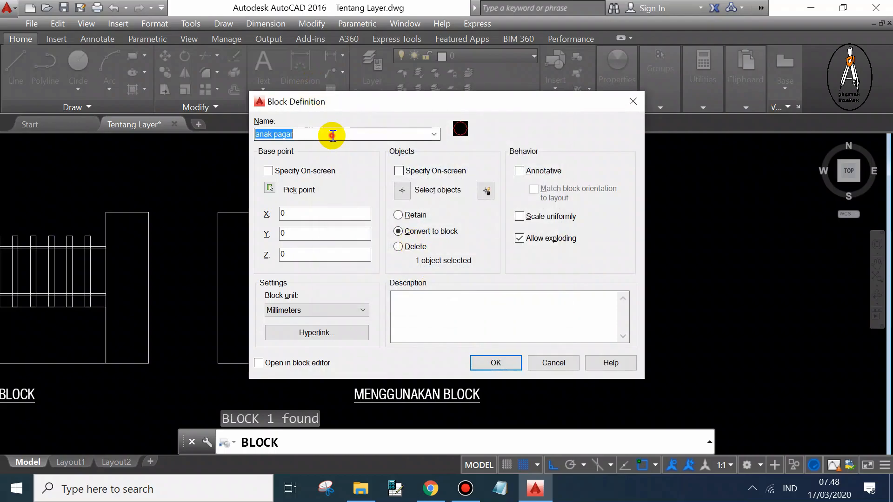
click(333, 135)
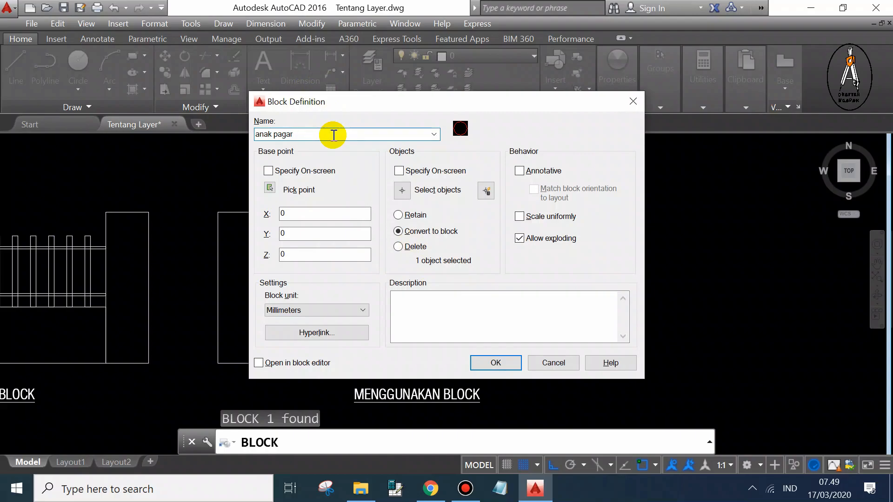
text(1)
click(497, 364)
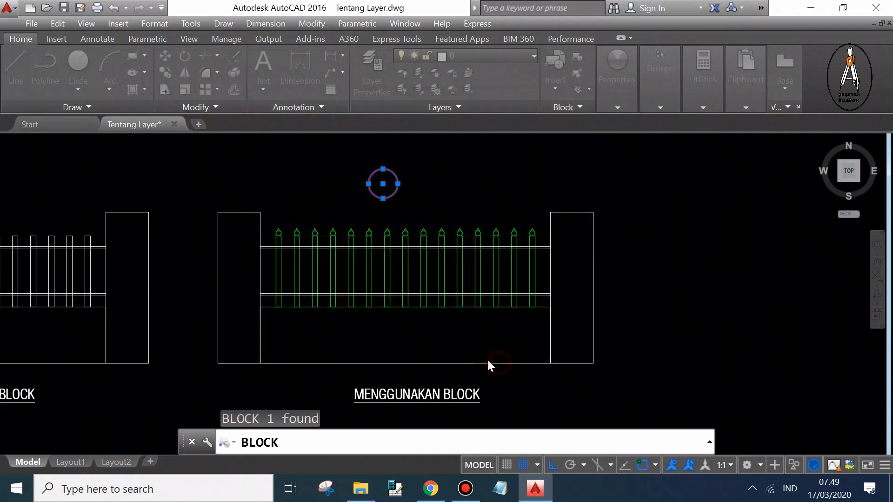
Step: Check the block definitions of a green fence picket and the red circle without opening them for editing
double_click(394, 232)
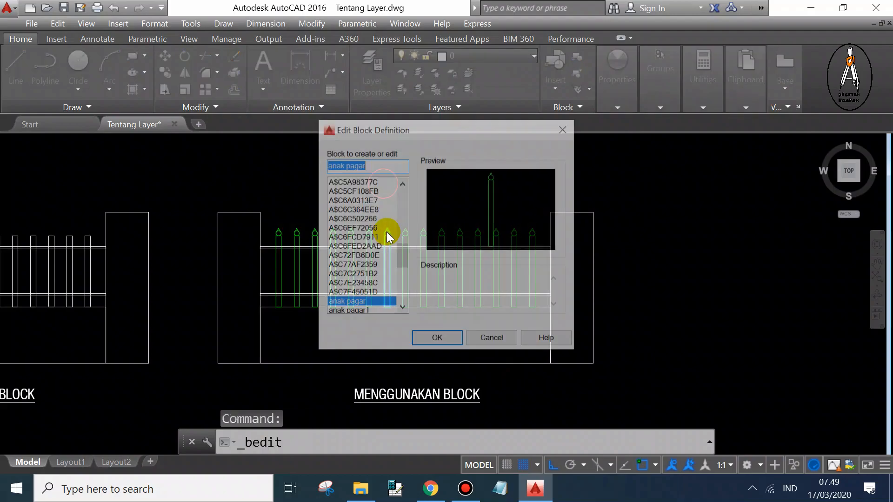
drag(402, 257, 403, 279)
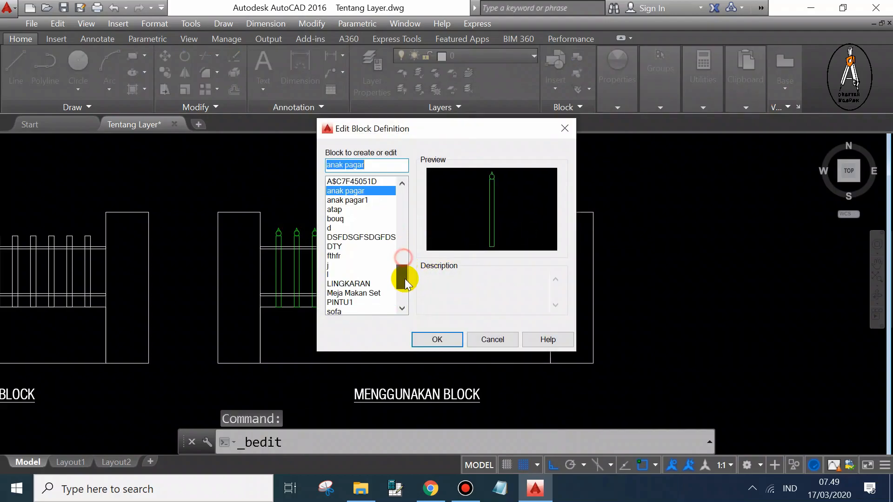
click(489, 339)
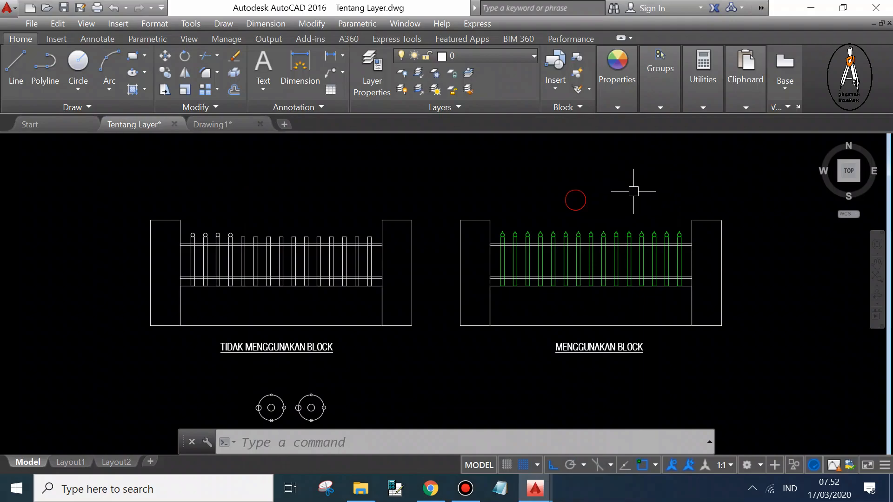
click(575, 192)
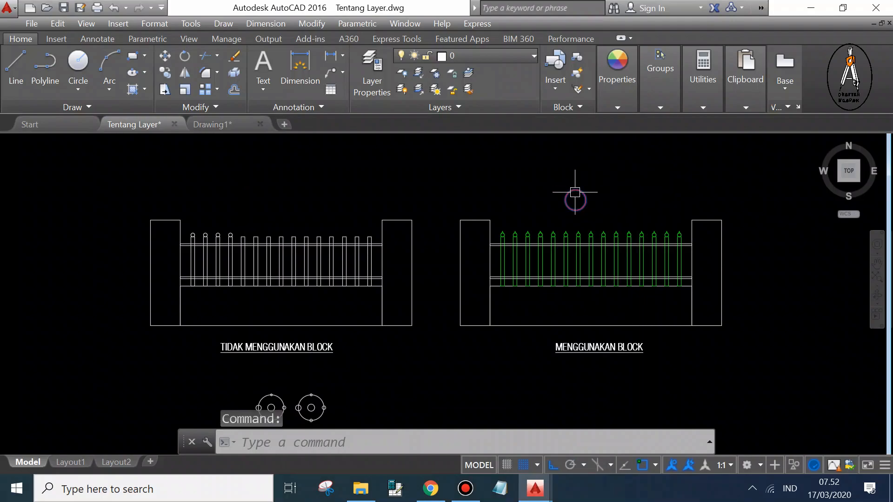
double_click(575, 192)
click(487, 340)
Step: Switch to Drawing1 and check the block name and preview of the magenta circle without editing it
click(213, 124)
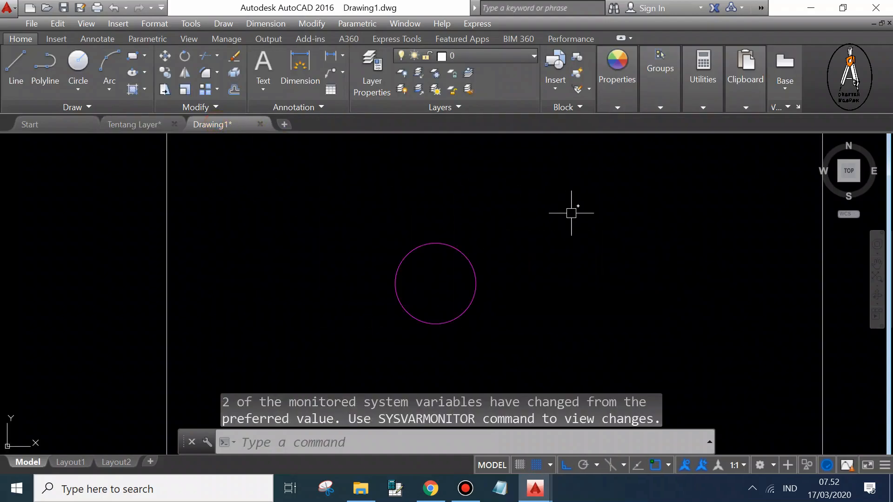
double_click(456, 247)
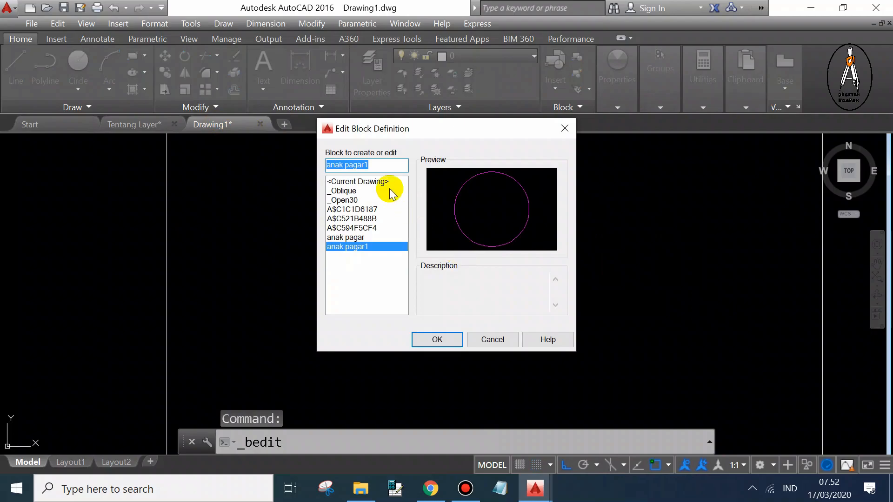
click(492, 339)
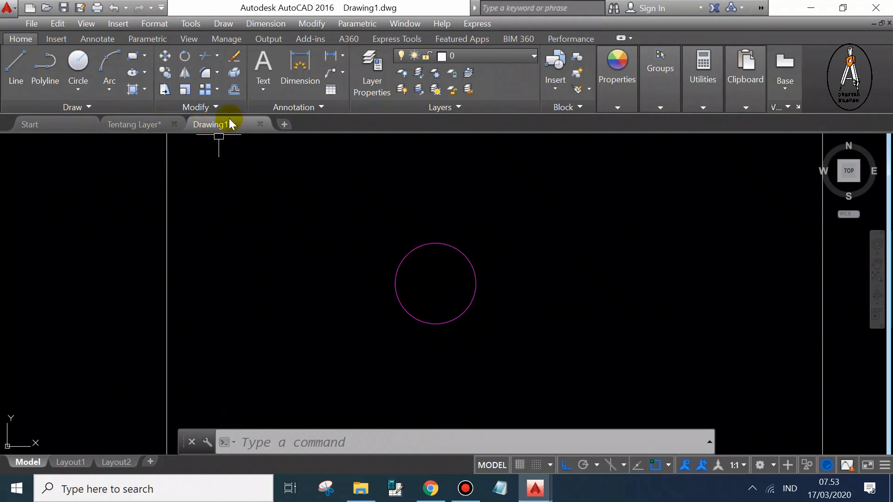
Step: Copy the magenta circle block in Drawing1 to the clipboard and recheck its block definition name
click(455, 246)
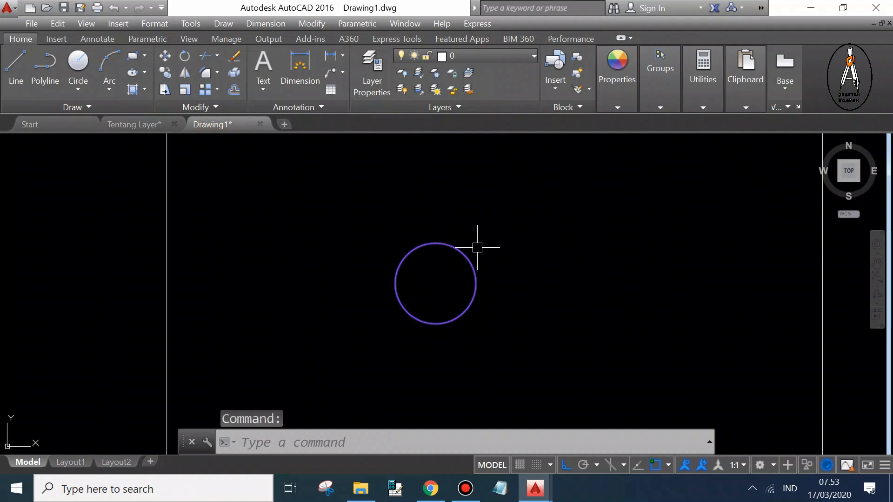
key(ctrl+c)
key(Escape)
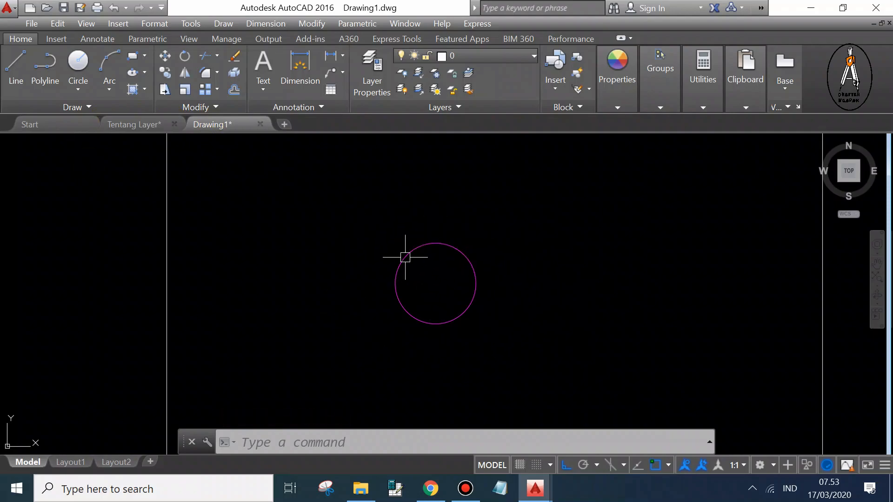
double_click(421, 247)
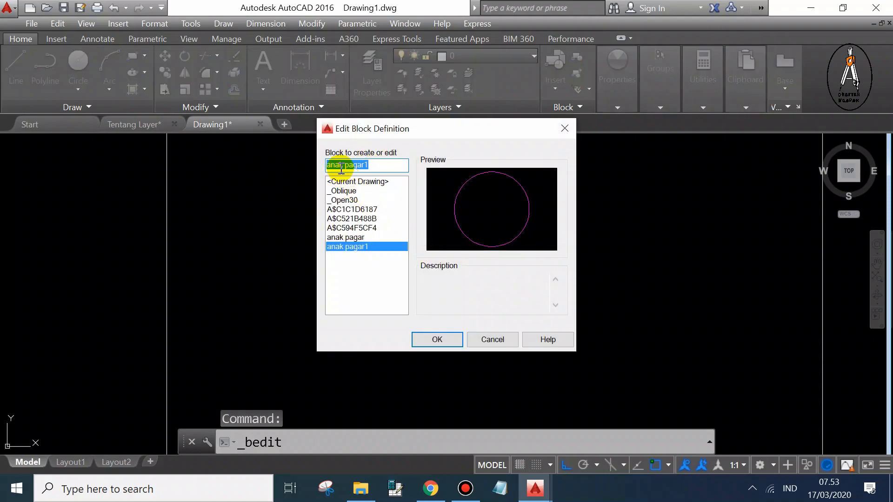
click(493, 339)
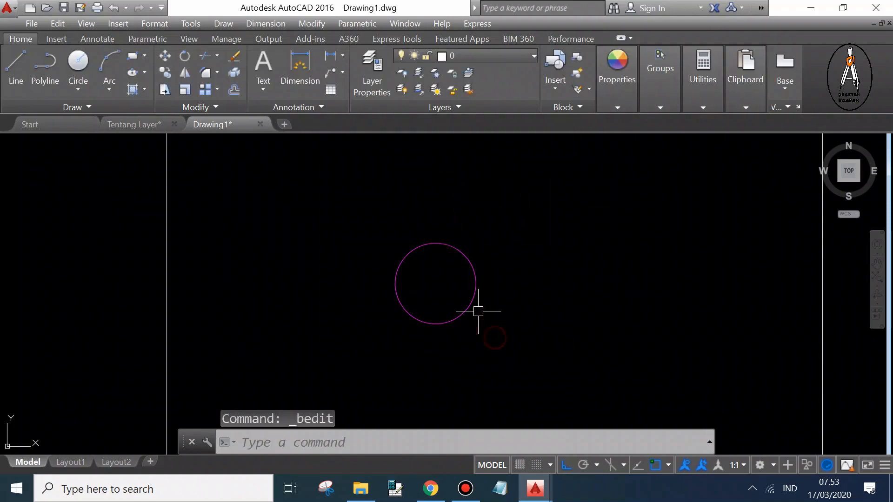
Step: Return to the Tentang Layer drawing, view the red circle's anak pagar1 block in the Block Editor and close the editor
click(148, 125)
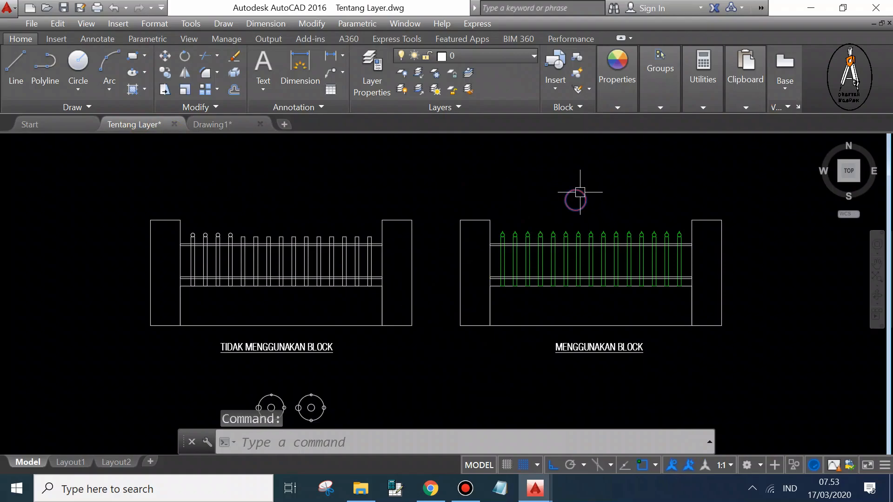
double_click(579, 196)
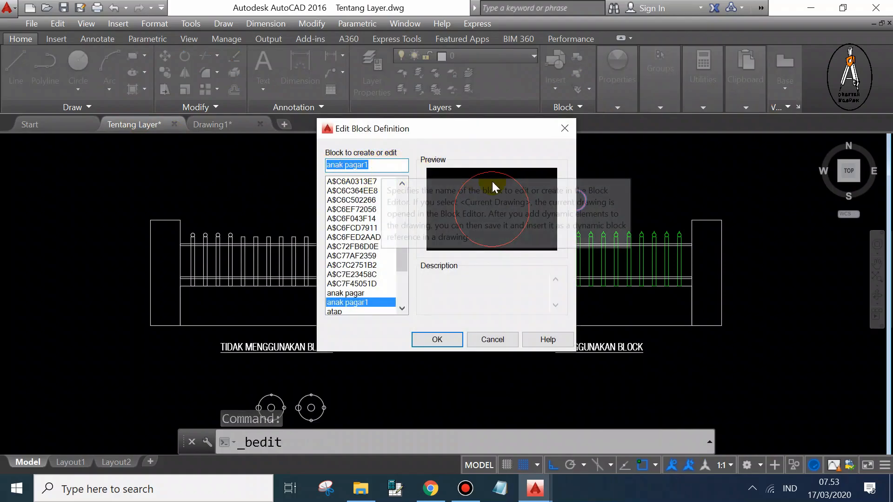
click(445, 339)
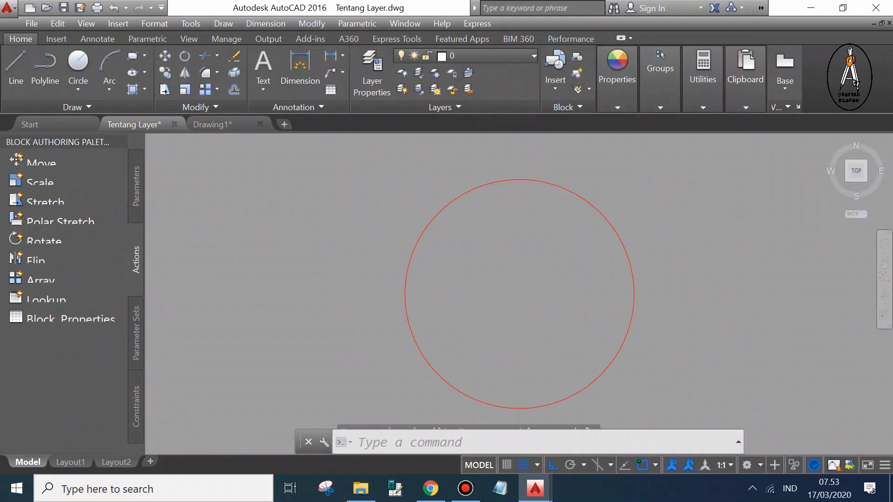
click(868, 77)
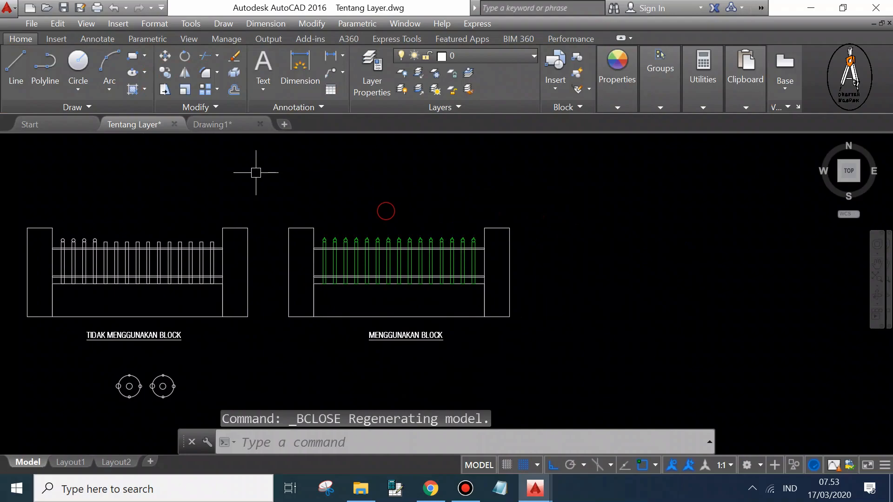
Step: Paste the copied anak pagar1 circle block beside the red circle above the MENGGUNAKAN BLOCK fence
scroll(403, 202, up, 3)
scroll(488, 204, down, 3)
scroll(505, 239, up, 2)
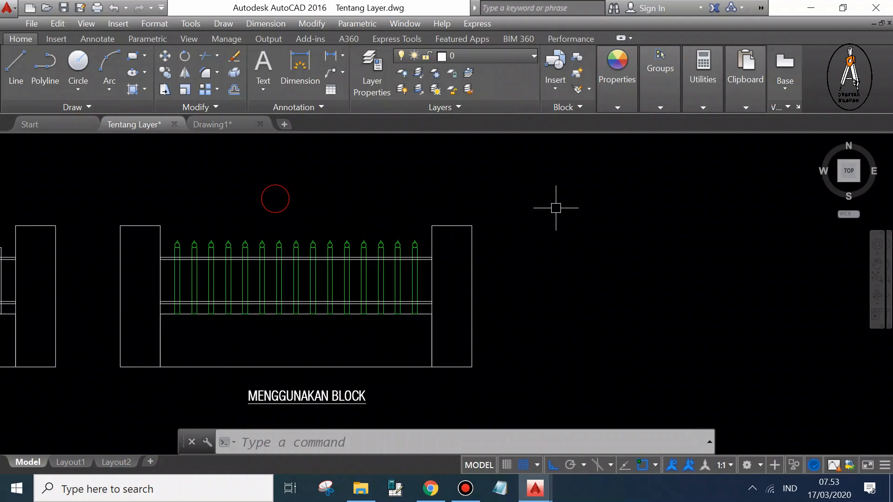
key(ctrl+v)
scroll(556, 209, down, 6)
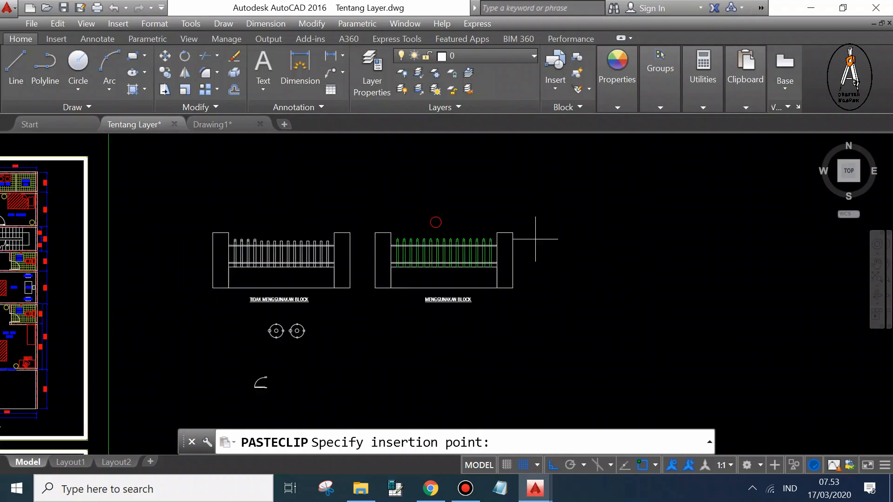
scroll(331, 304, up, 2)
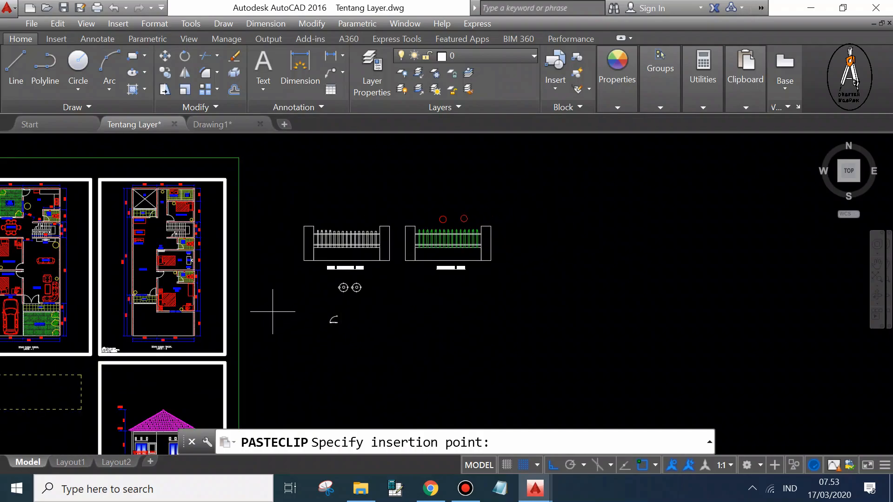
scroll(460, 218, up, 5)
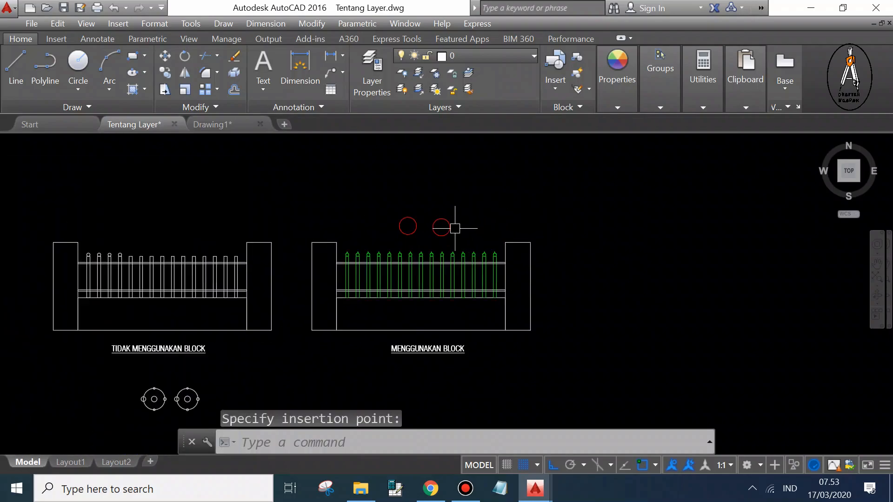
Step: Copy the red circle block from the Tentang Layer drawing and paste it beside the magenta circle in Drawing1
click(230, 127)
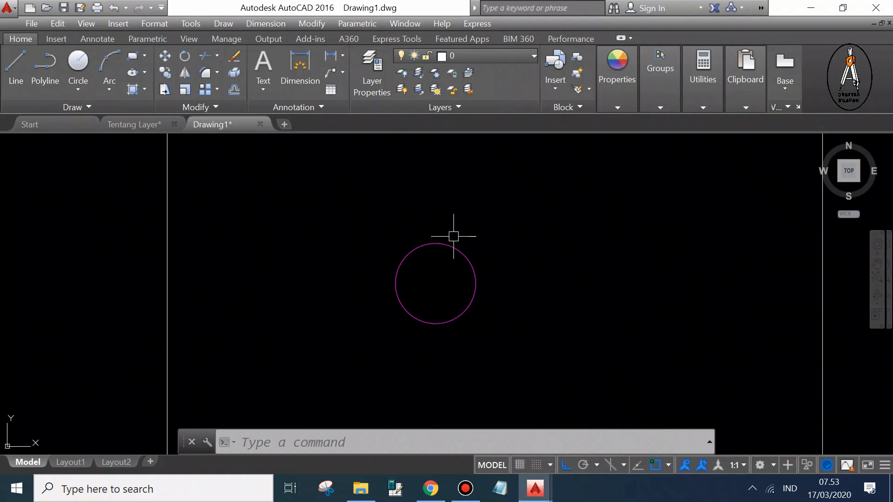
click(123, 127)
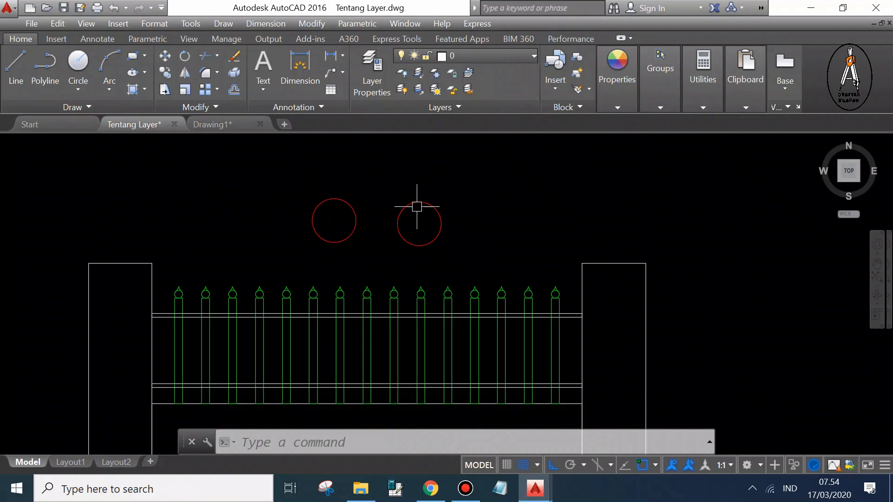
click(339, 200)
key(ctrl+c)
key(Escape)
click(230, 131)
key(ctrl+v)
scroll(500, 293, down, 4)
scroll(603, 261, up, 1)
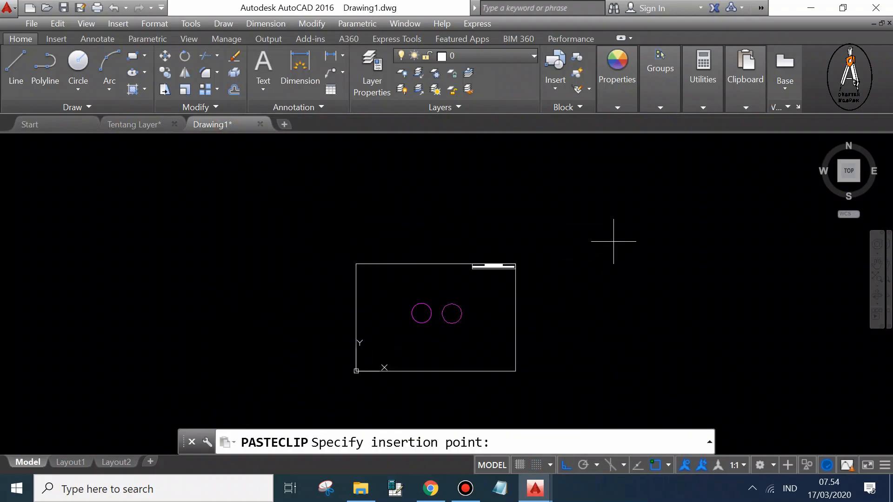
click(613, 241)
scroll(426, 330, up, 2)
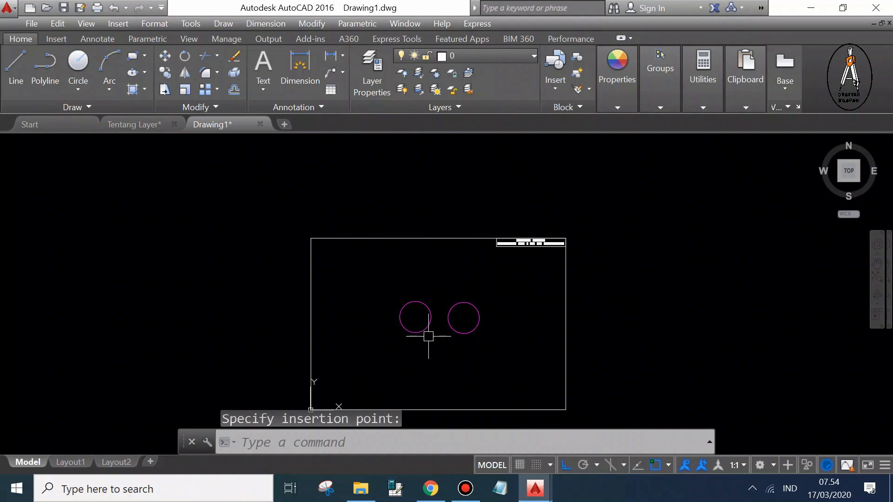
scroll(428, 351, up, 2)
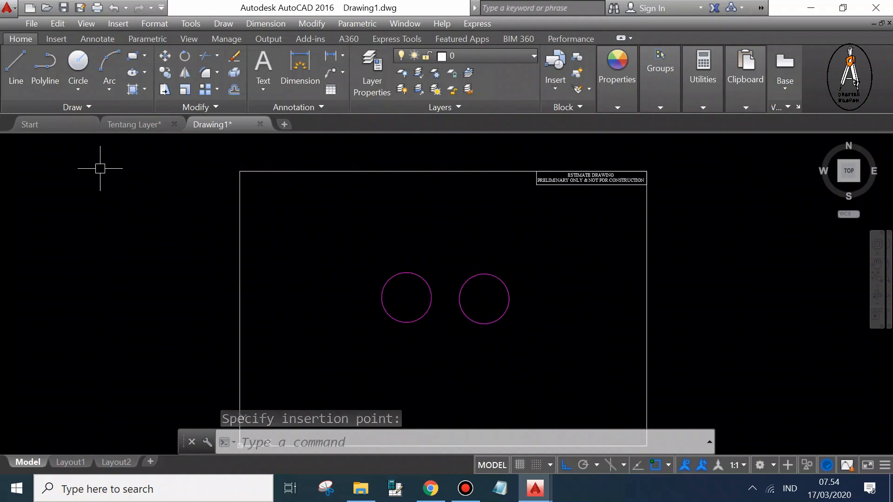
Step: In the Tentang Layer drawing, copy the block name from the upper Kamar Anak - Anak bed's block definition and cancel the editing
click(131, 124)
scroll(508, 255, down, 8)
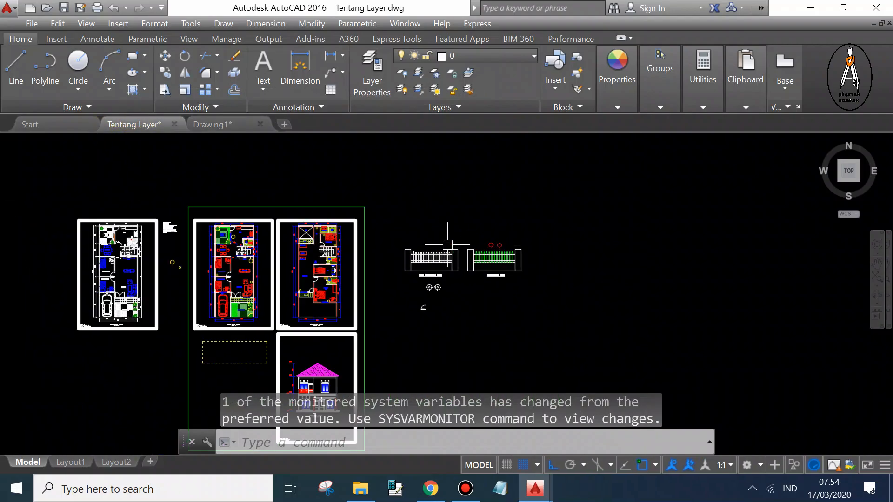
scroll(259, 254, up, 3)
scroll(164, 259, up, 4)
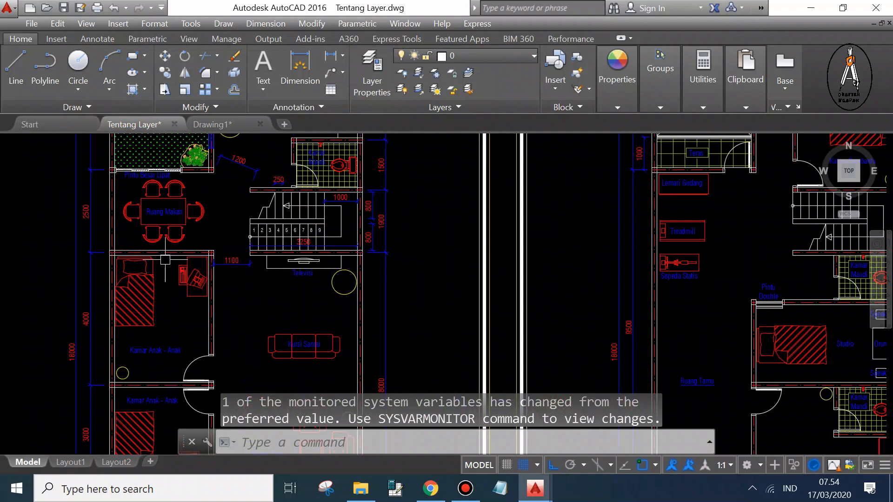
key(ctrl+c)
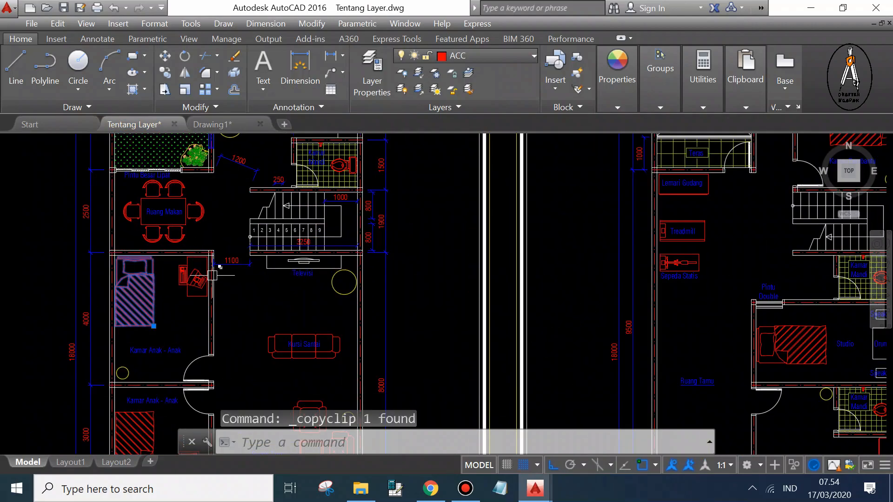
double_click(141, 303)
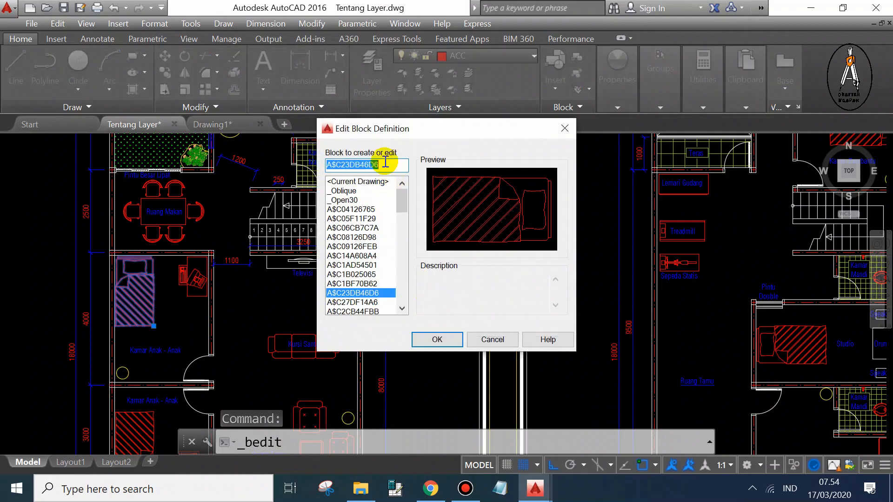
click(493, 339)
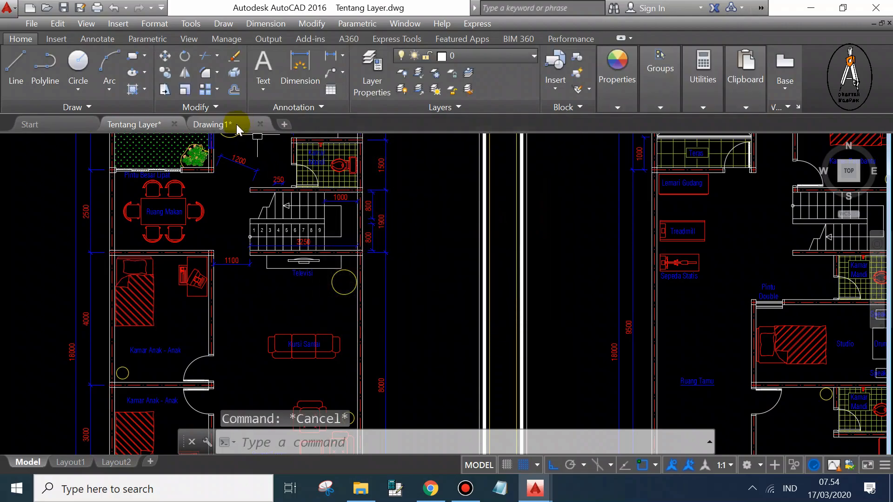
Step: Paste the copied block name A$C23DB46D6 as text outside the frame in Drawing1
click(236, 124)
scroll(377, 270, down, 4)
key(ctrl+v)
click(515, 295)
key(Escape)
scroll(517, 300, up, 5)
scroll(565, 305, down, 4)
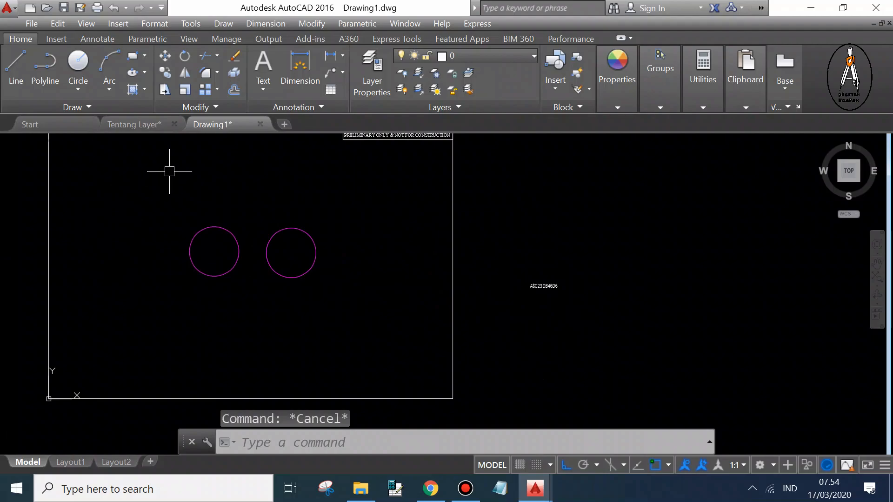
Step: Copy the bed block from the Tentang Layer drawing and paste it into Drawing1 above the block name text
click(153, 125)
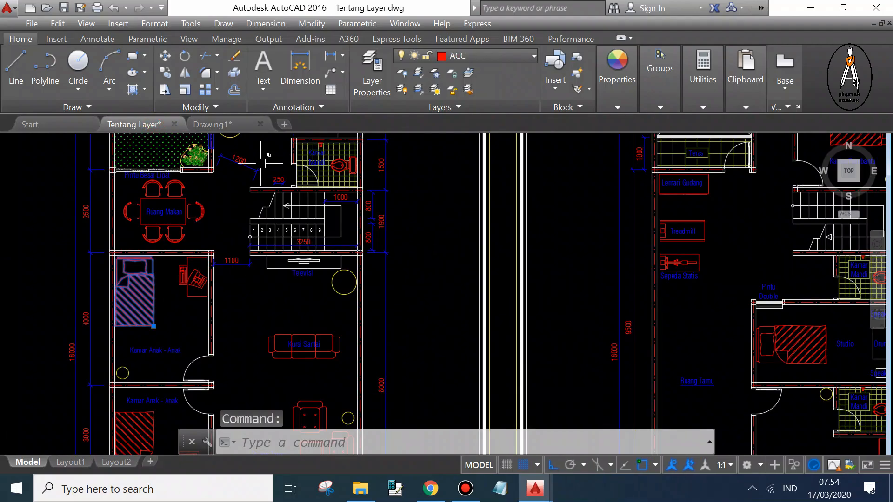
key(ctrl+c)
key(Escape)
click(225, 122)
key(ctrl+v)
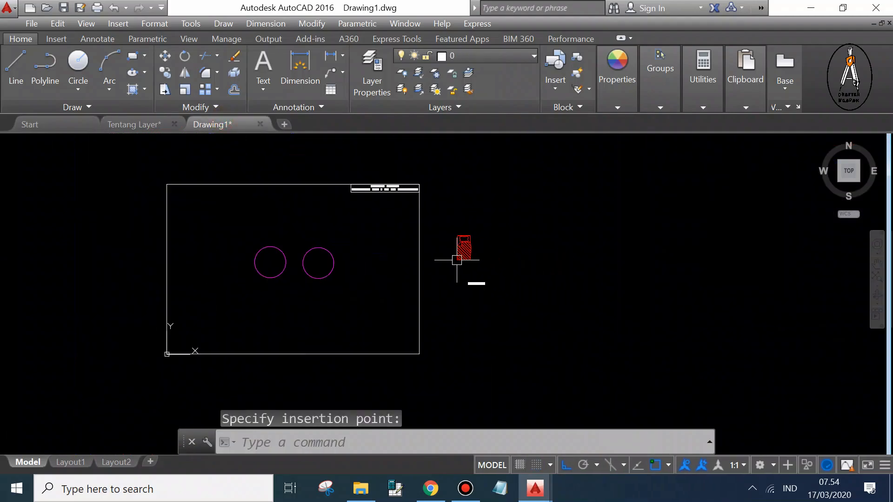
Step: Explode the pasted bed block into separate objects
scroll(457, 260, up, 4)
text(x)
key(space)
click(427, 191)
click(513, 305)
key(space)
key(Escape)
Step: Change the color of all the exploded bed's objects to cyan
scroll(482, 255, up, 2)
click(533, 327)
click(402, 179)
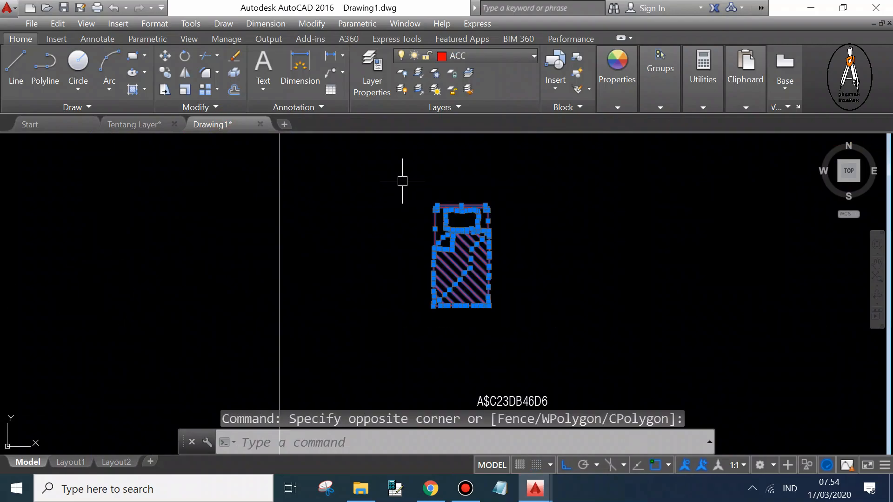
click(627, 89)
click(680, 124)
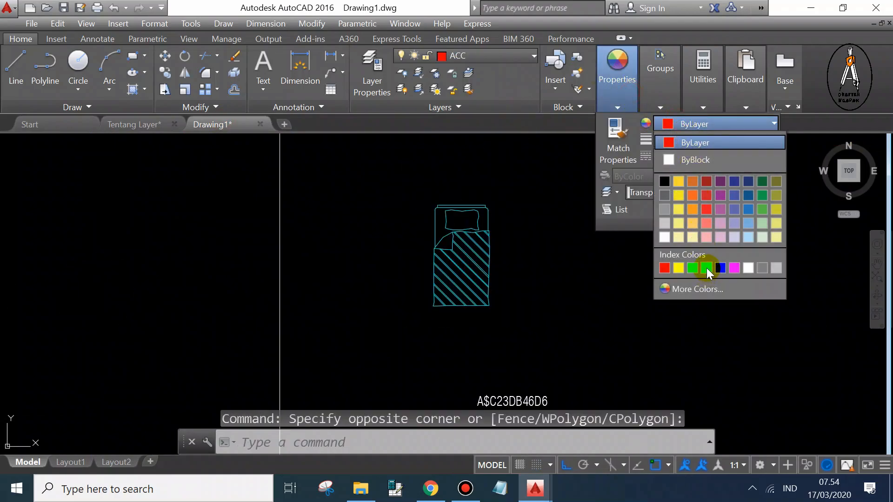
click(706, 267)
scroll(380, 234, down, 2)
scroll(435, 322, up, 2)
key(Escape)
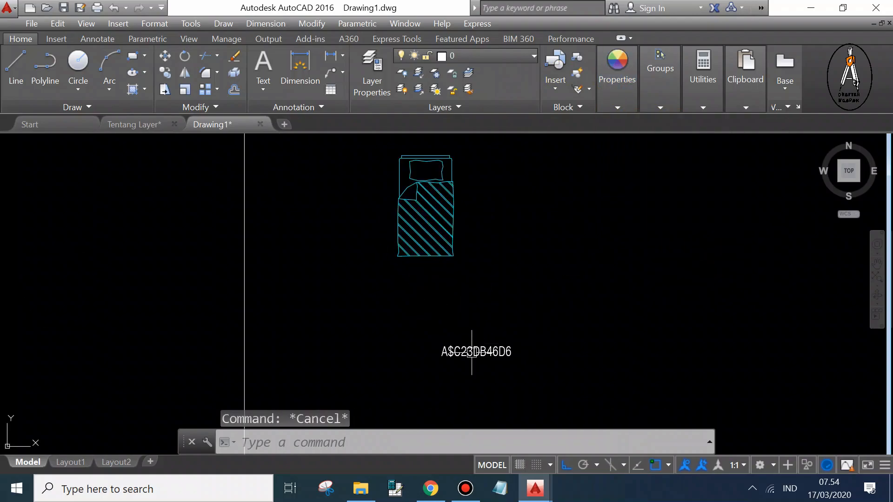
Step: Try to define the cyan bed objects as a block named A$C23DB46D6, decline the redefinition and cancel the block definition
double_click(476, 352)
click(682, 319)
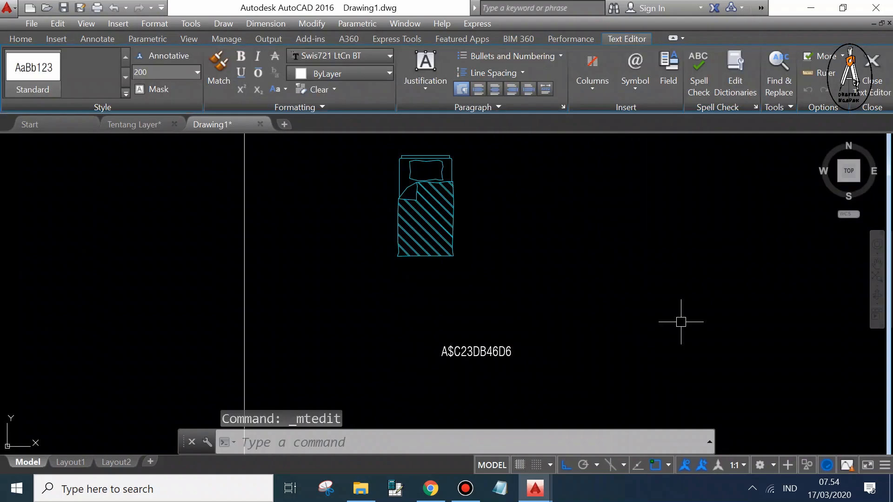
key(Escape)
click(367, 144)
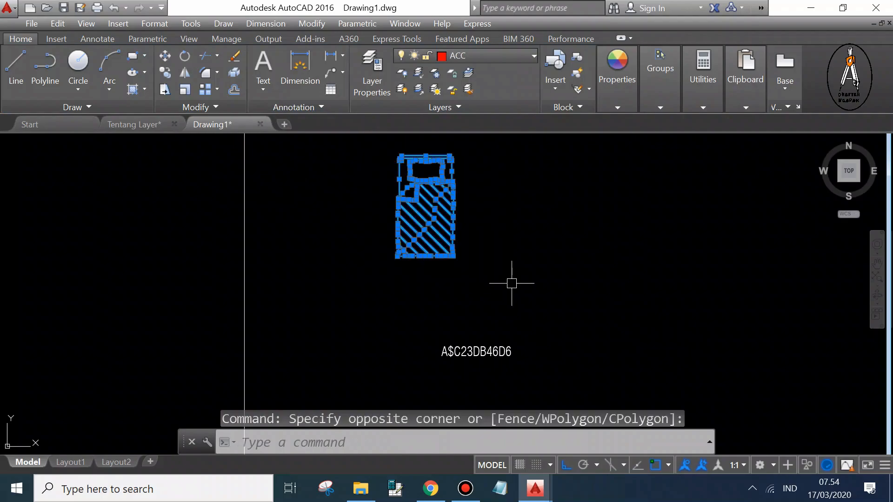
click(511, 283)
text(b)
key(Return)
key(ctrl+v)
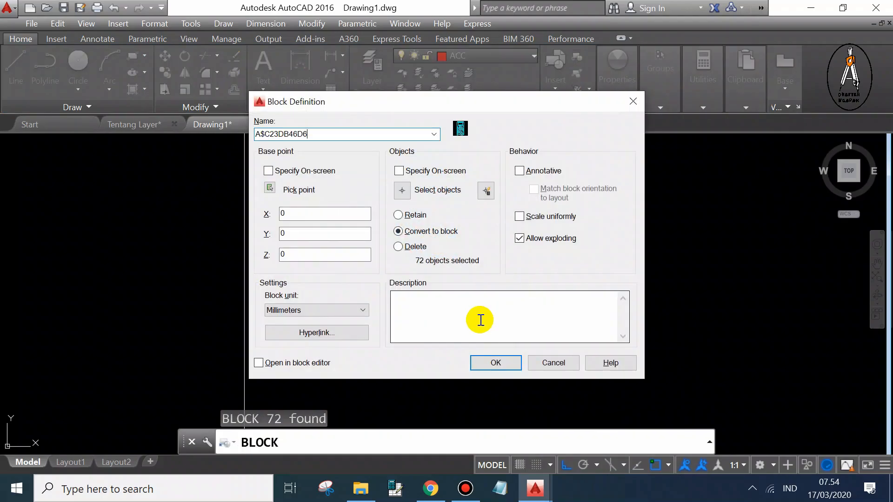
click(496, 363)
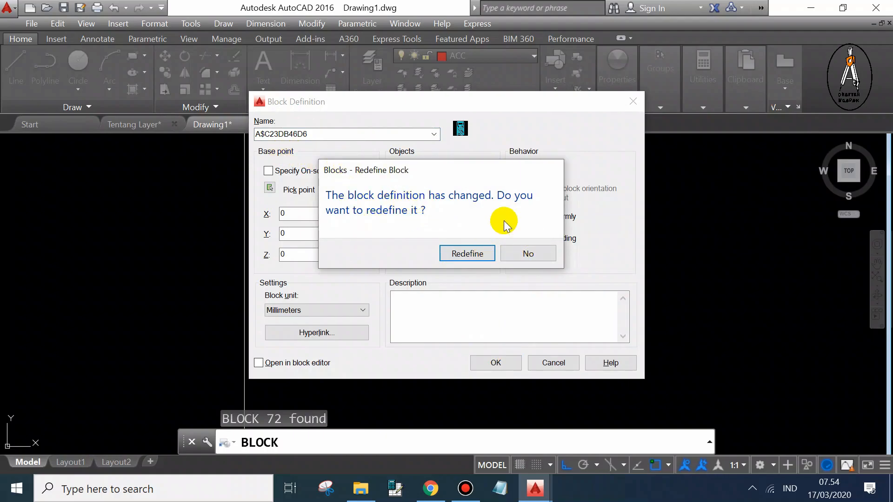
click(542, 254)
click(568, 355)
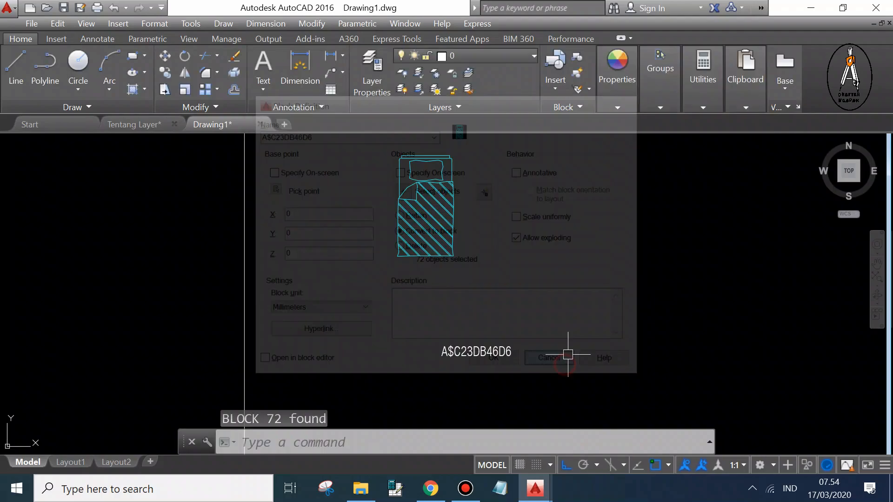
Step: Return to the Tentang Layer drawing and examine the fences with and without blocks and the overall layout of the plans
scroll(421, 309, up, 2)
mouse_move(395, 291)
middle_down()
mouse_move(433, 282)
mouse_move(432, 293)
middle_up()
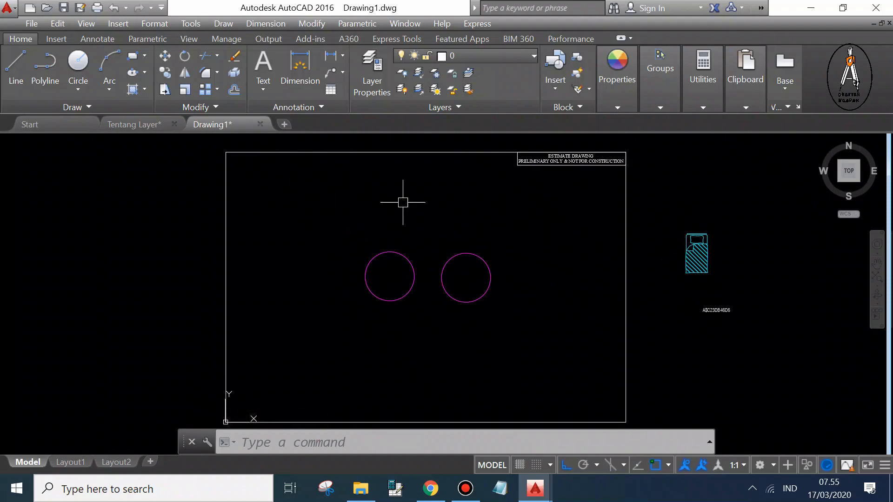
click(159, 125)
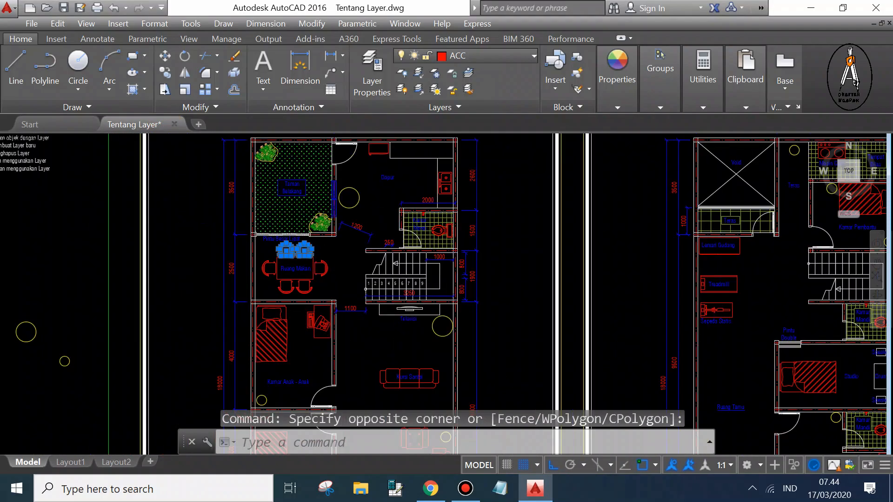
mouse_move(316, 240)
middle_down()
mouse_move(423, 240)
mouse_move(389, 196)
middle_up()
scroll(388, 197, down, 2)
mouse_move(601, 261)
middle_down()
mouse_move(477, 245)
mouse_move(482, 254)
mouse_move(556, 266)
middle_up()
middle_drag(644, 239, 475, 232)
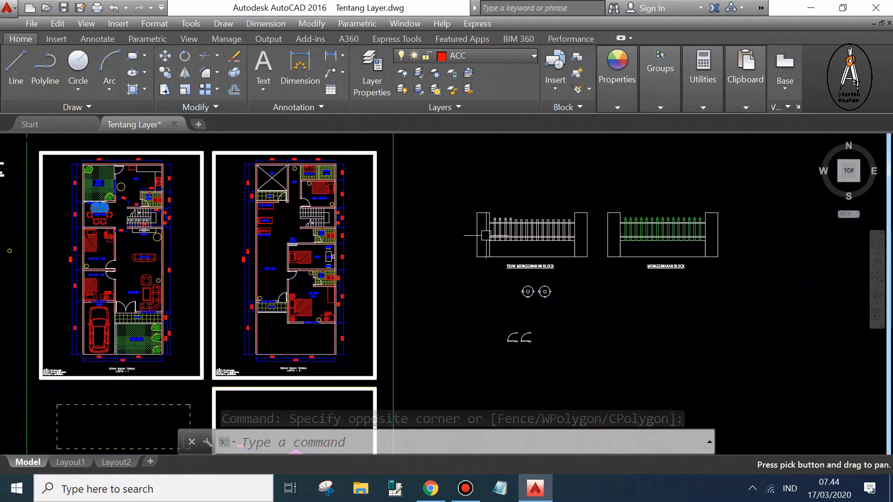
scroll(698, 224, up, 2)
scroll(590, 214, up, 2)
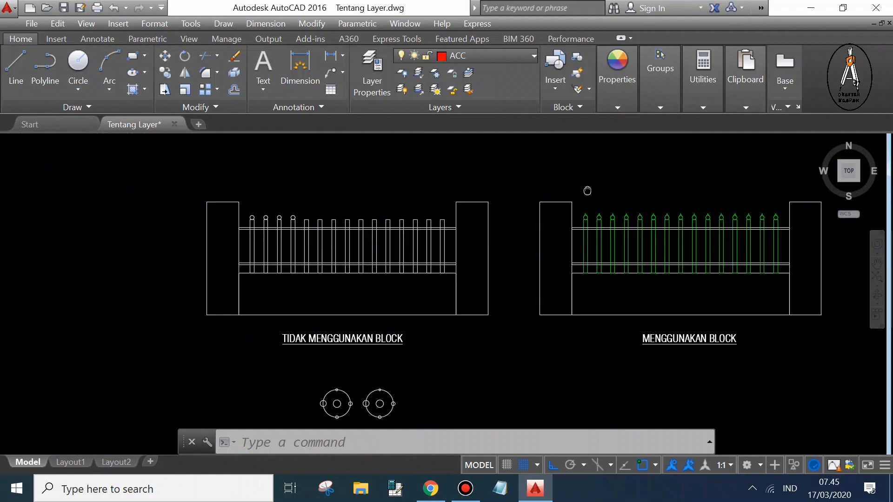
middle_drag(590, 191, 546, 176)
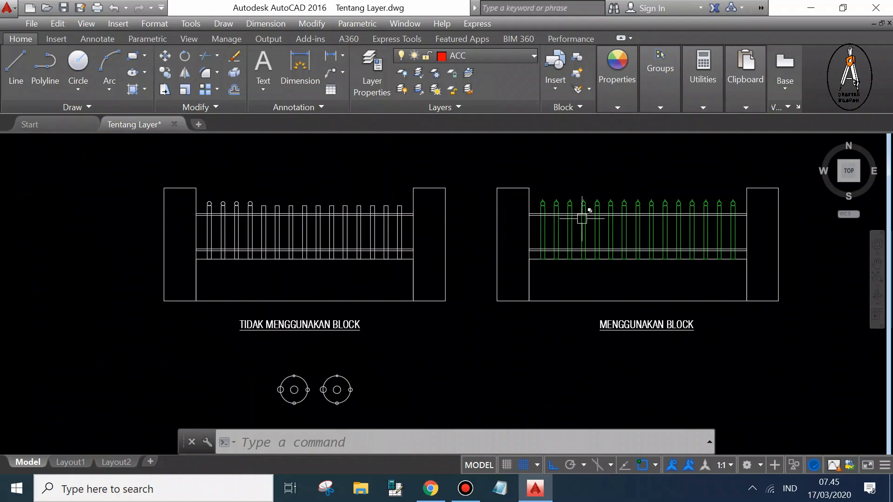
scroll(637, 218, down, 6)
mouse_move(393, 235)
middle_down()
mouse_move(426, 211)
mouse_move(478, 219)
middle_up()
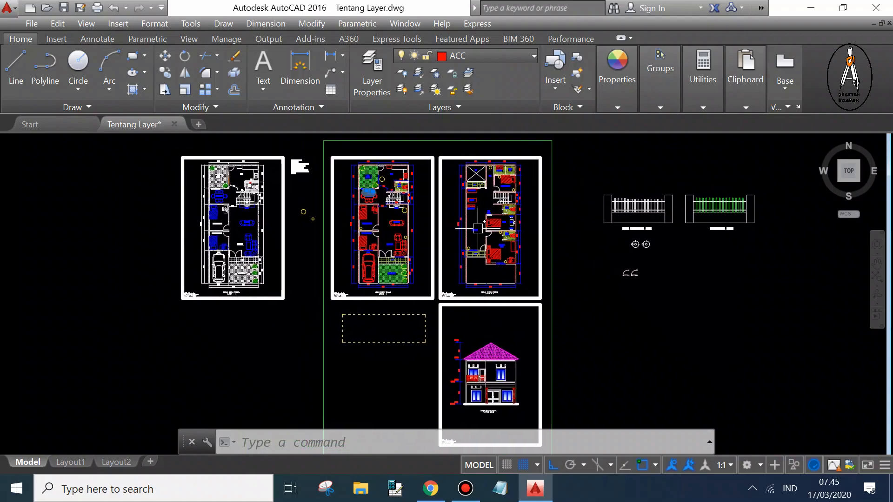
key(Escape)
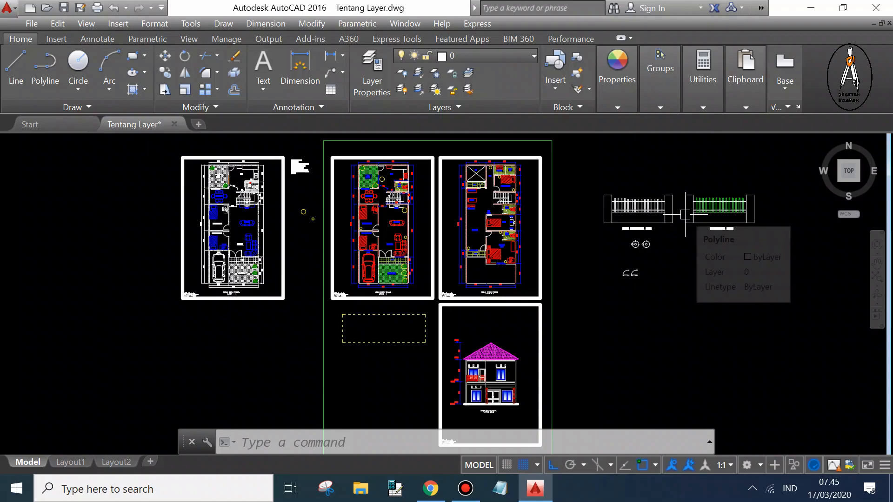
mouse_move(671, 201)
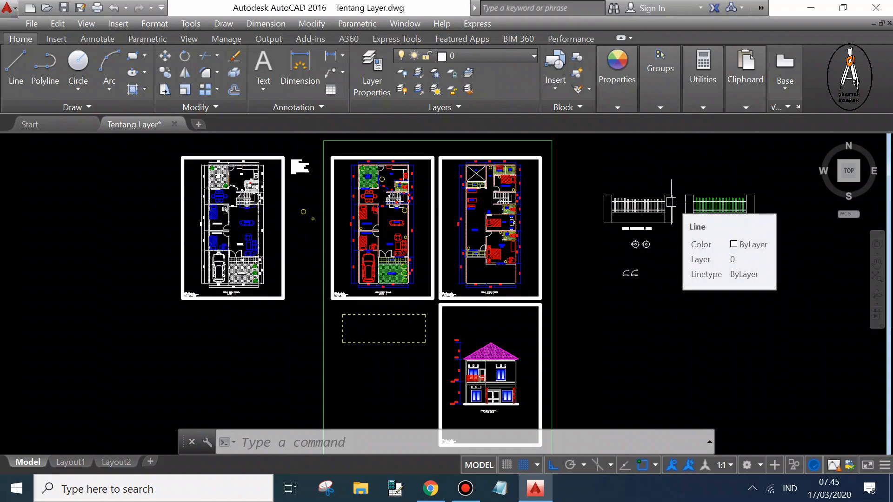
middle_drag(516, 187, 518, 184)
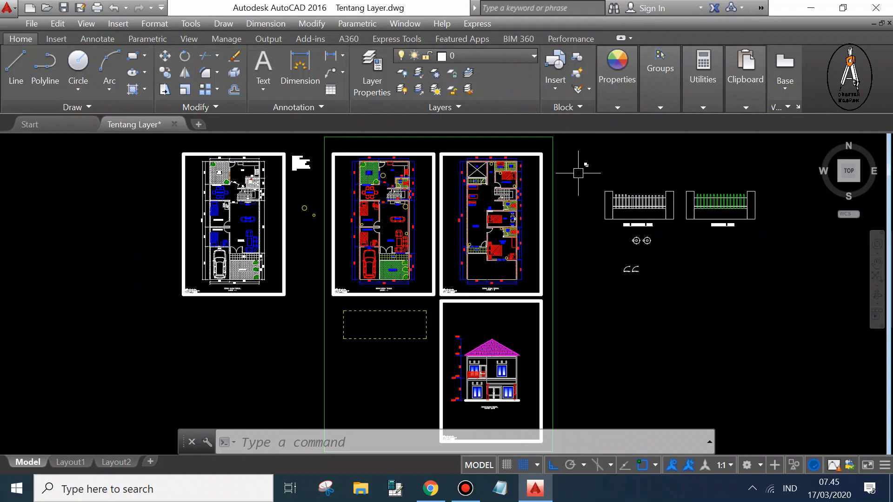
middle_drag(594, 170, 597, 183)
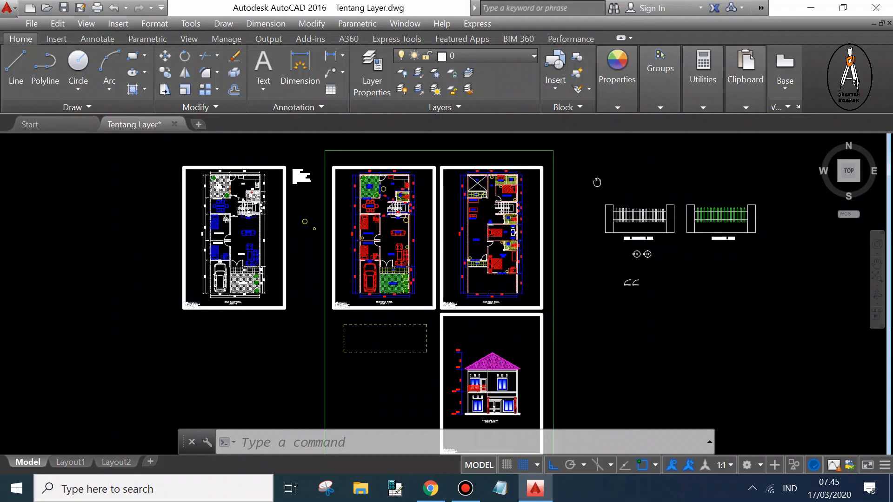